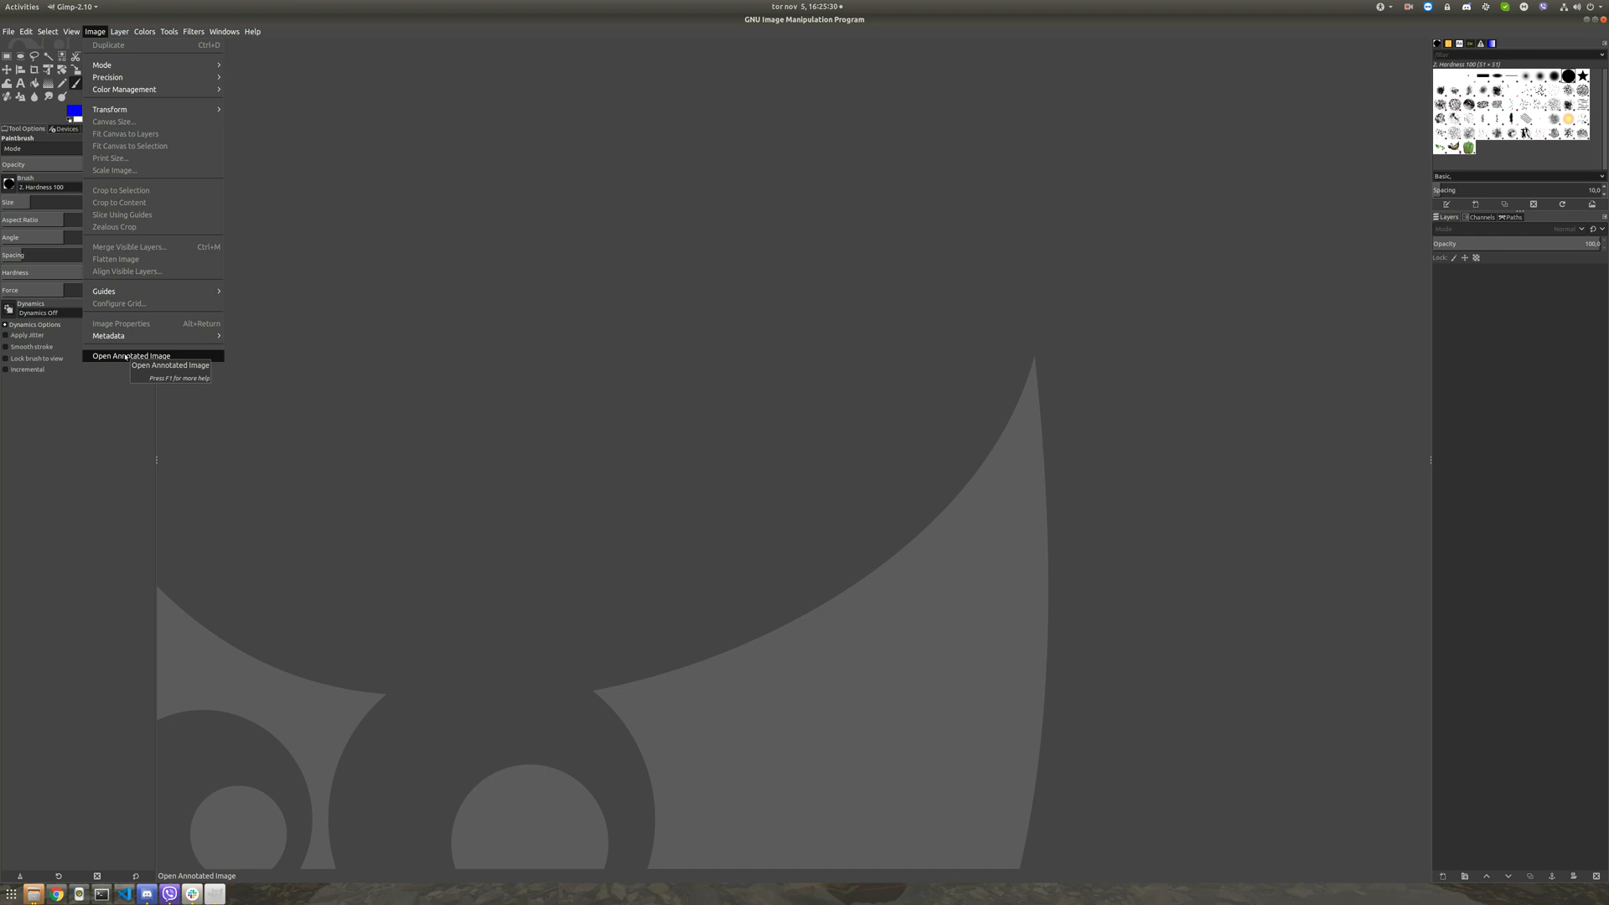
Step: Start opening an annotated image and browse to the mSBVPI folder inside EyeZ (data)
{"action": "left_click", "coordinate": [97, 31]}
{"action": "left_click", "coordinate": [97, 31]}
{"action": "left_click", "coordinate": [98, 33]}
{"action": "left_click", "coordinate": [98, 33]}
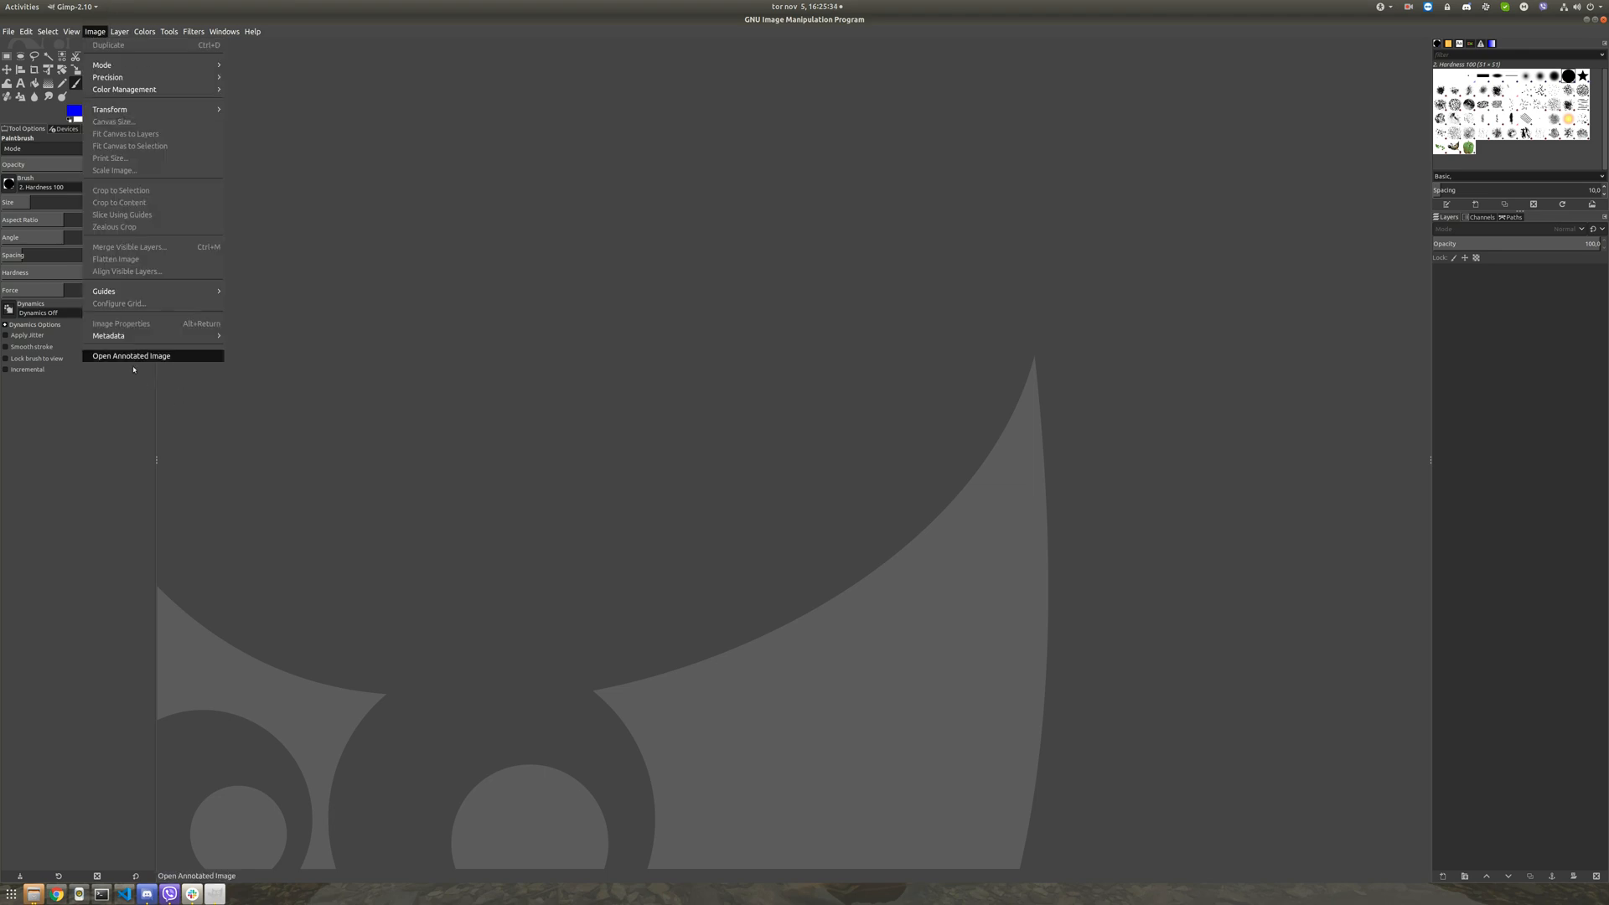
{"action": "left_click", "coordinate": [134, 356]}
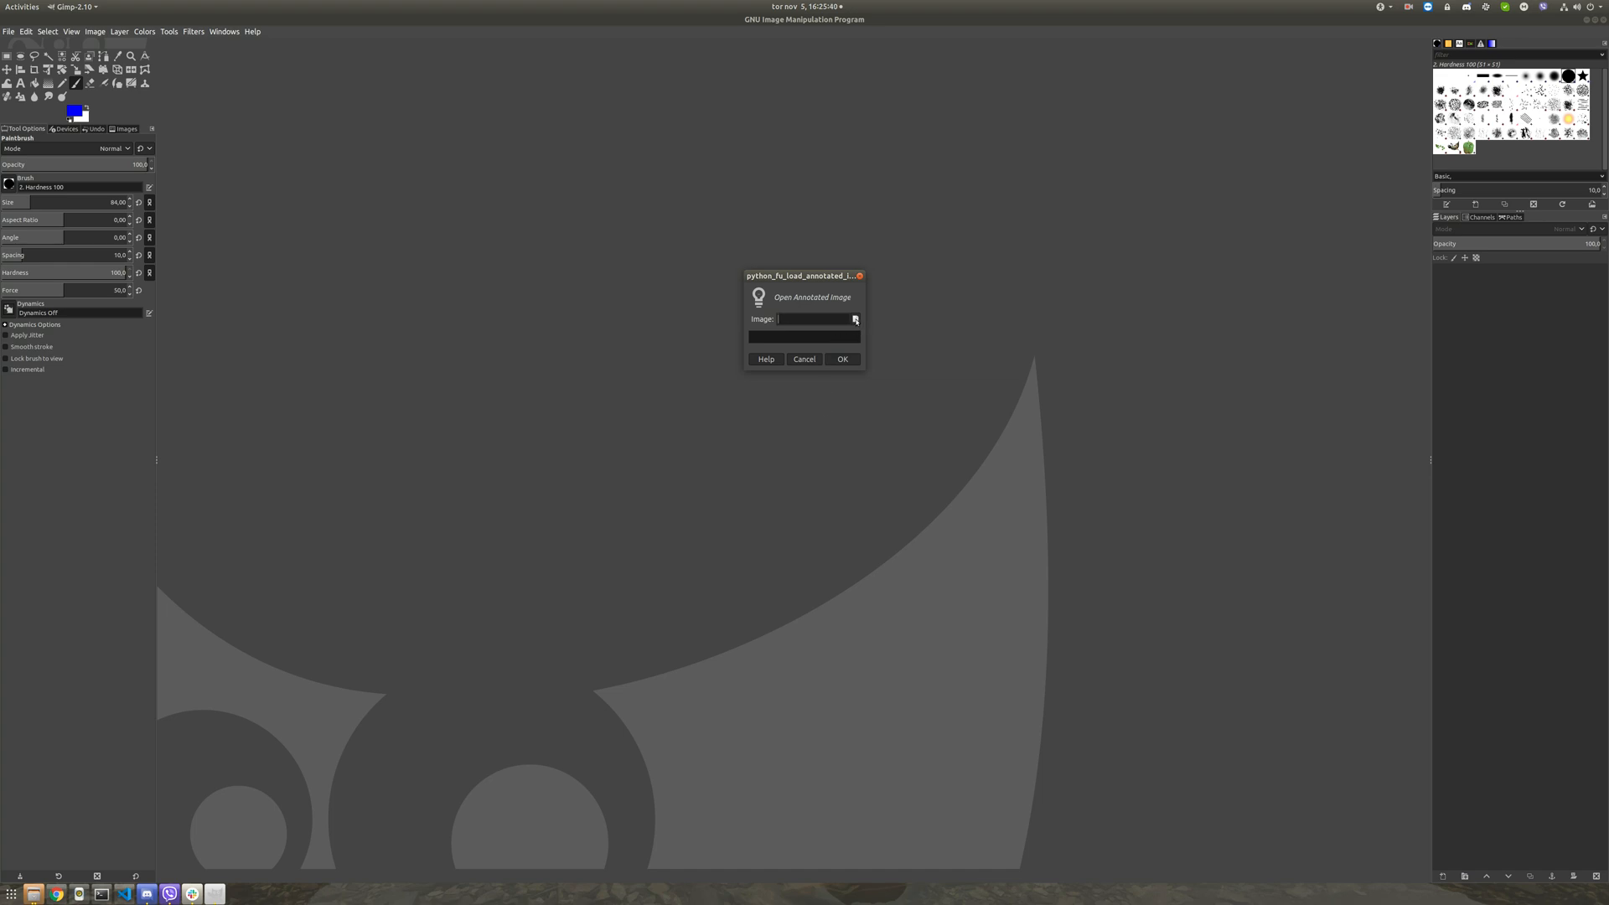
{"action": "left_click", "coordinate": [855, 319]}
{"action": "left_click", "coordinate": [436, 422]}
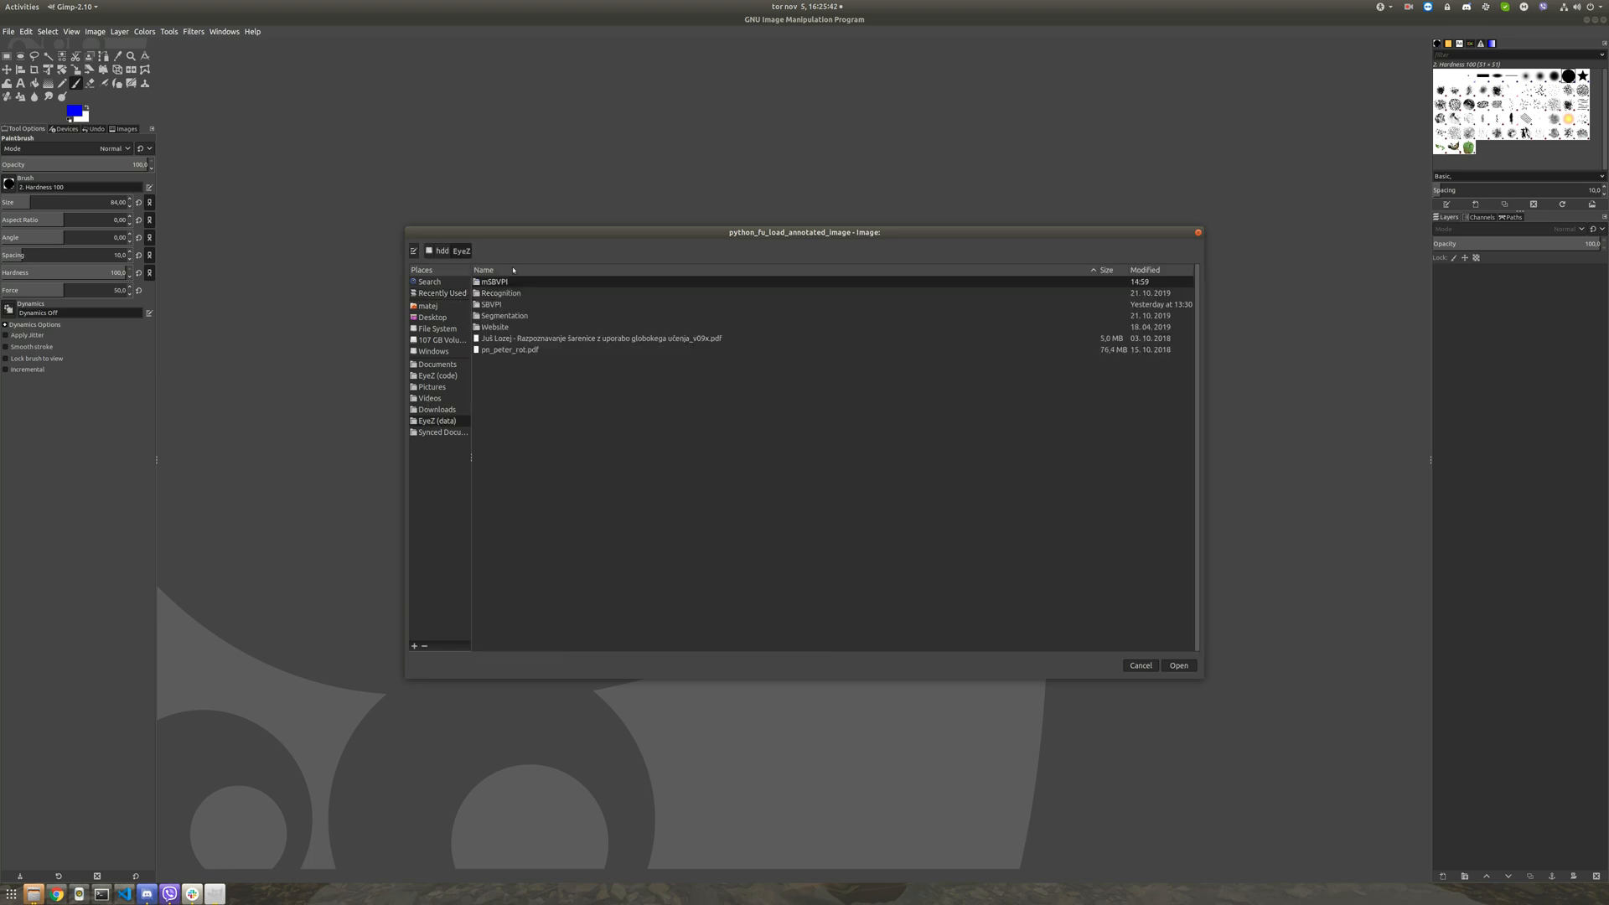
{"action": "double_click", "coordinate": [503, 282]}
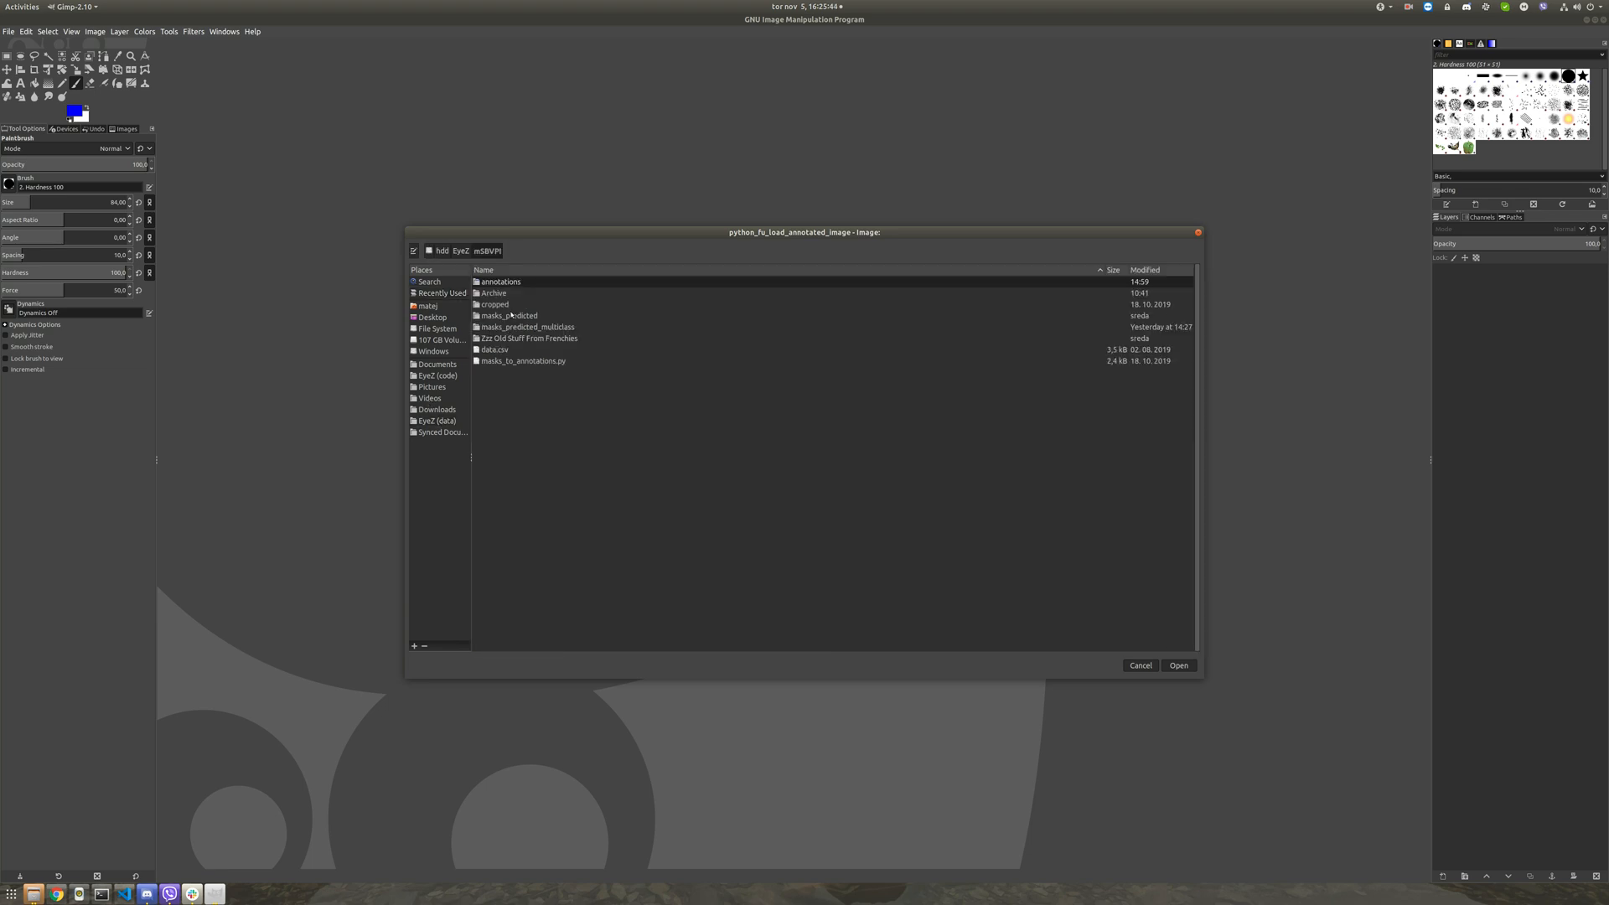
Step: Load 6_1i_Rr_1.jpg from folder 6 inside the cropped folder as the annotated image
{"action": "left_click", "coordinate": [508, 307]}
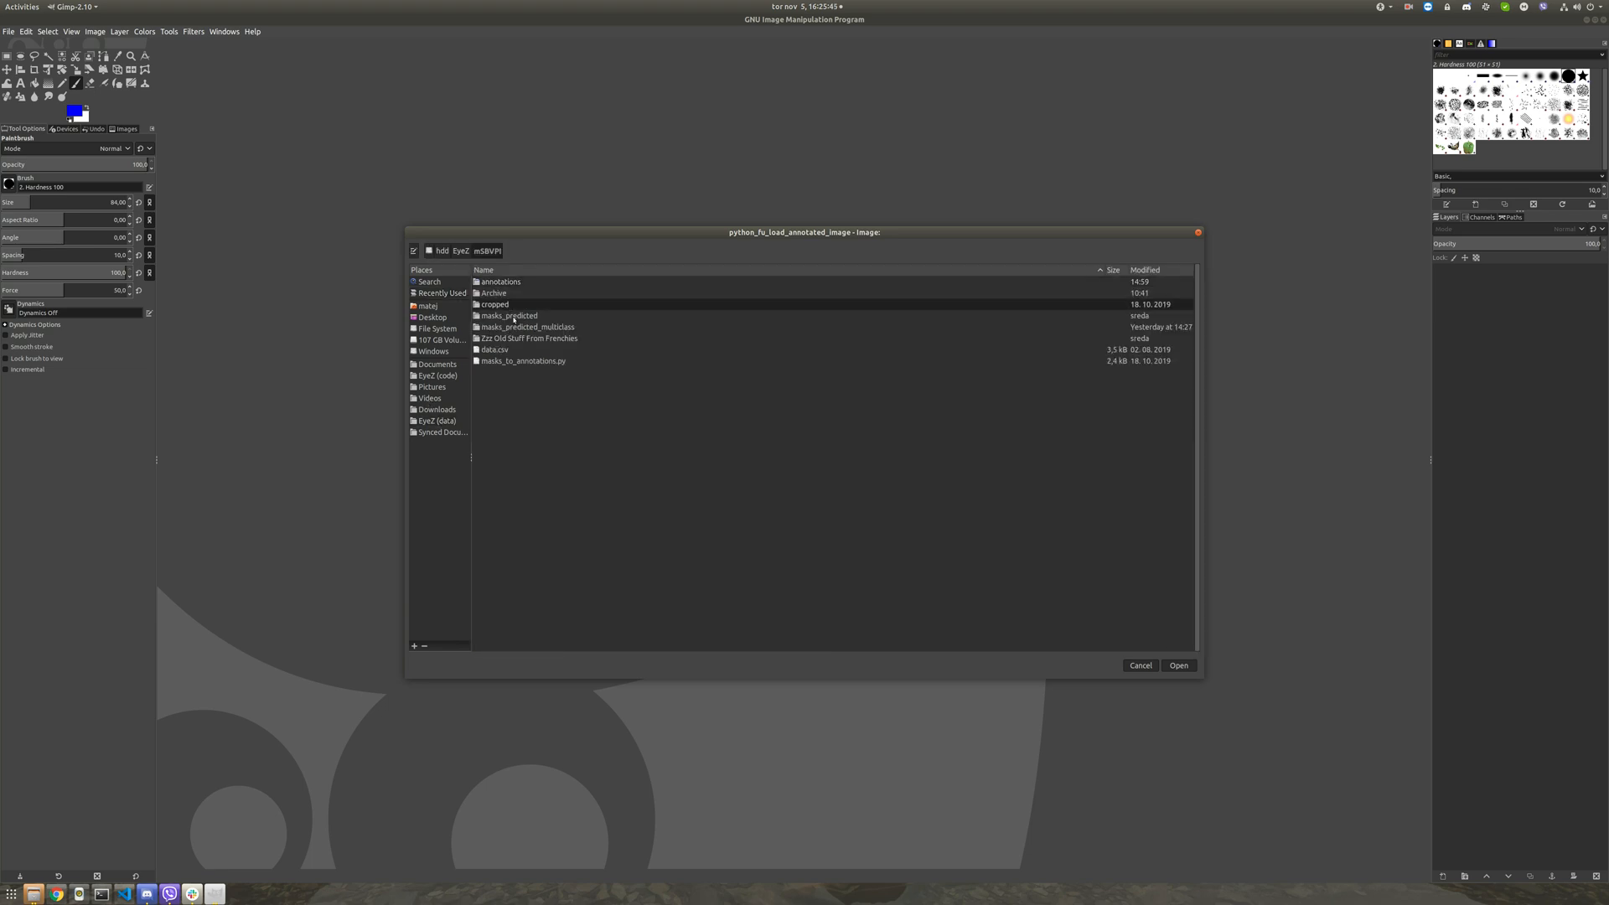
{"action": "left_click", "coordinate": [509, 317]}
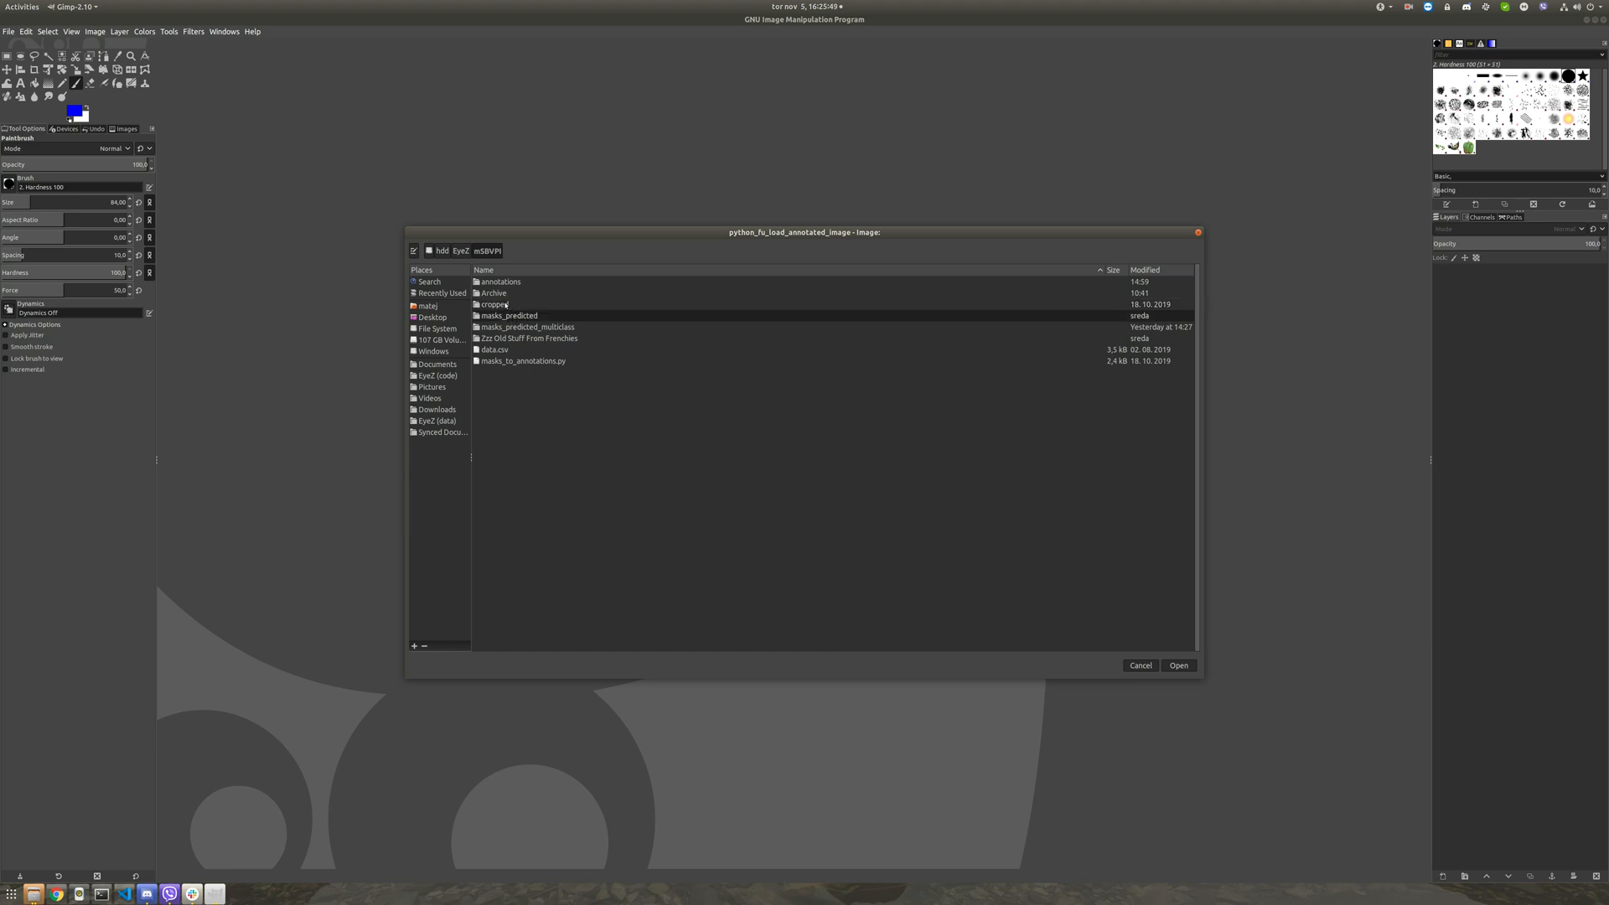
{"action": "double_click", "coordinate": [503, 305]}
{"action": "double_click", "coordinate": [491, 337]}
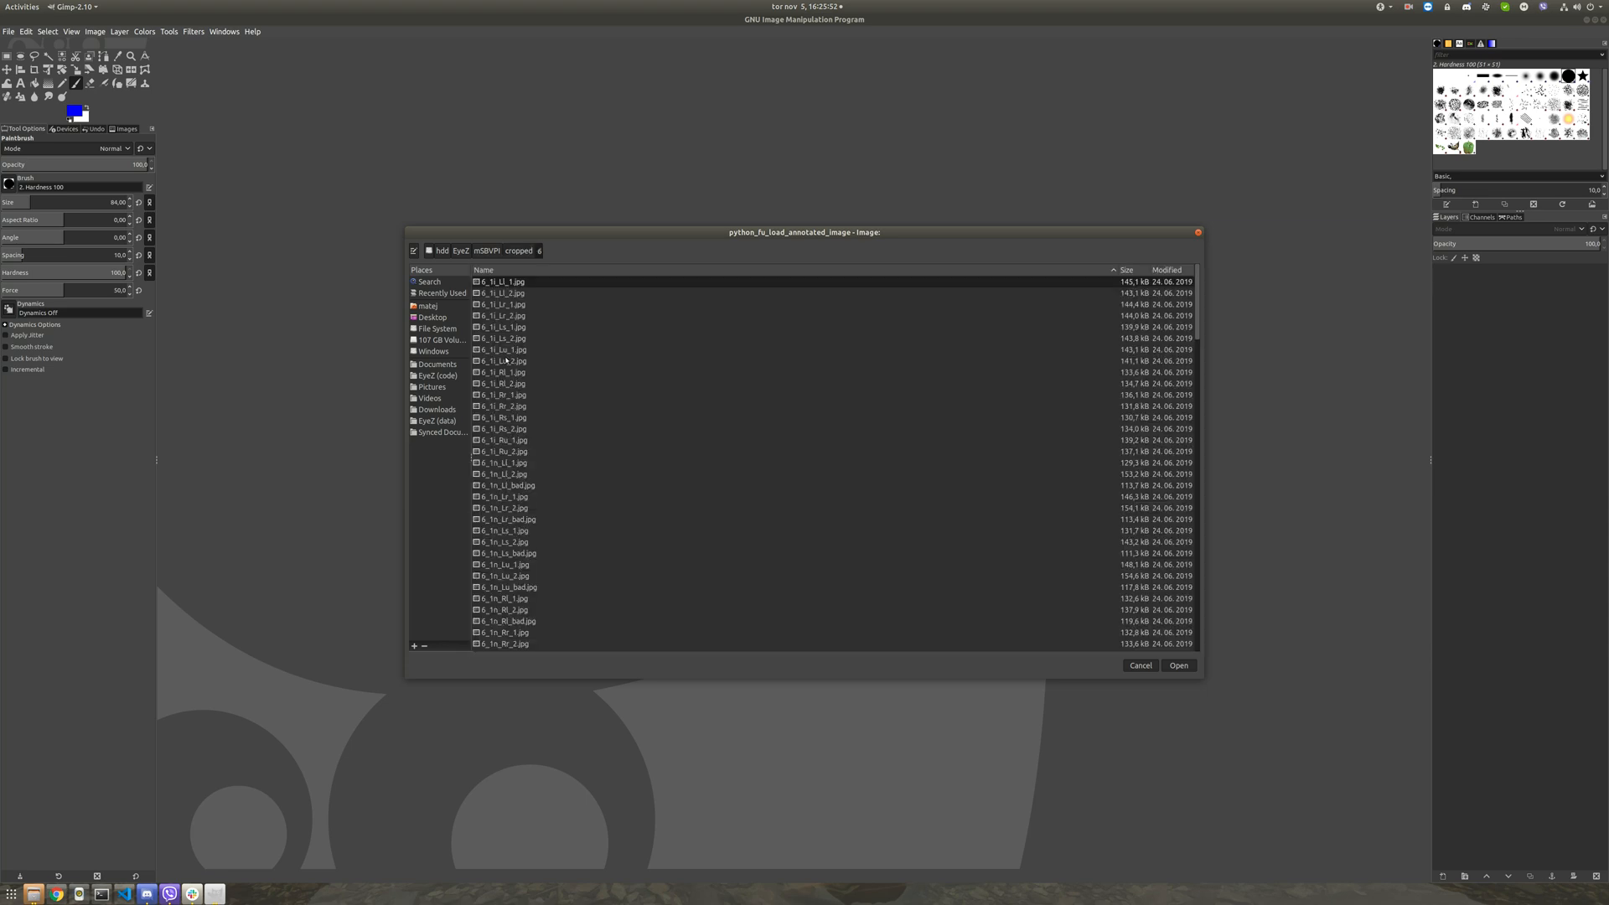
{"action": "double_click", "coordinate": [513, 397]}
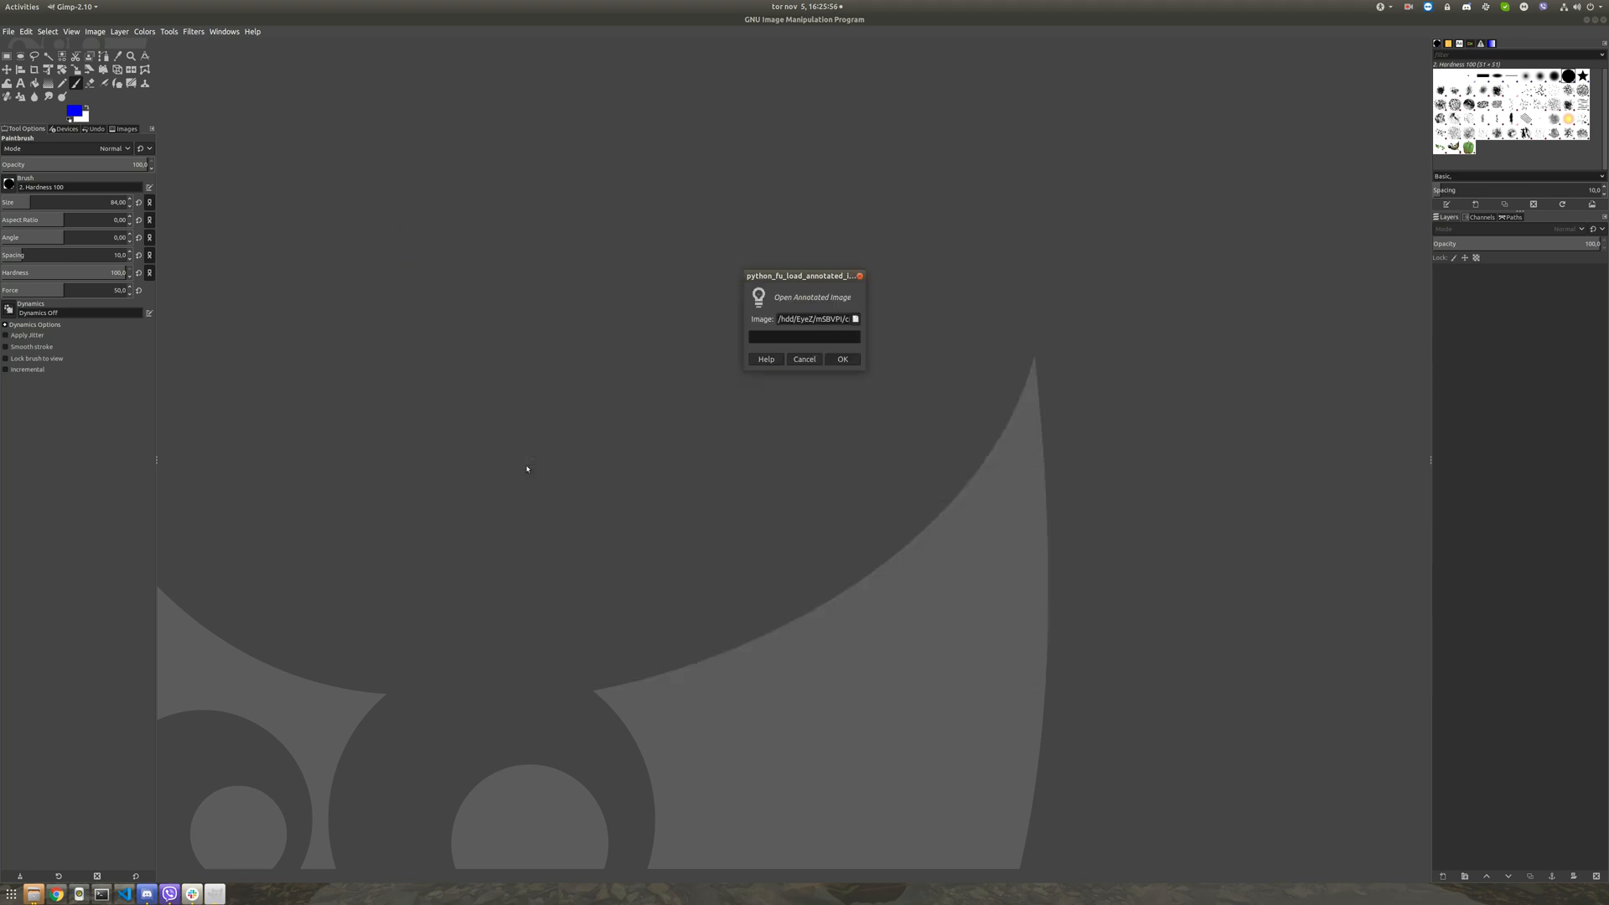
{"action": "left_click", "coordinate": [841, 359]}
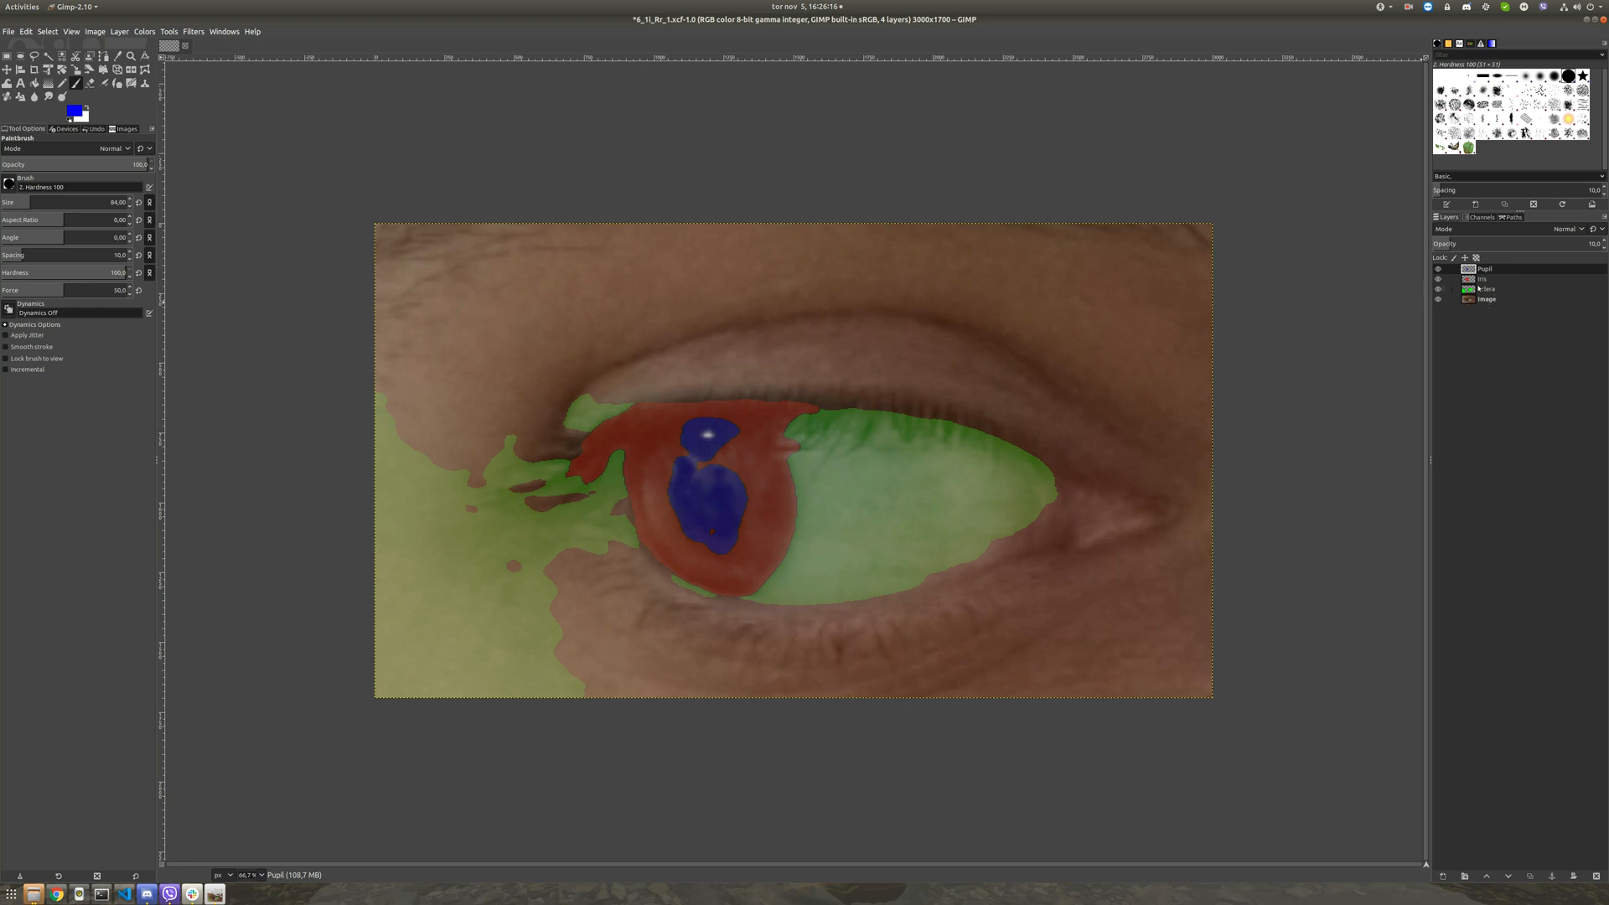
Step: Hide the Pupil and Iris layers and select the Sclera layer with pure green (00ff00) as the foreground colour
{"action": "left_click_drag", "start_coordinate": [1437, 280], "coordinate": [1438, 269]}
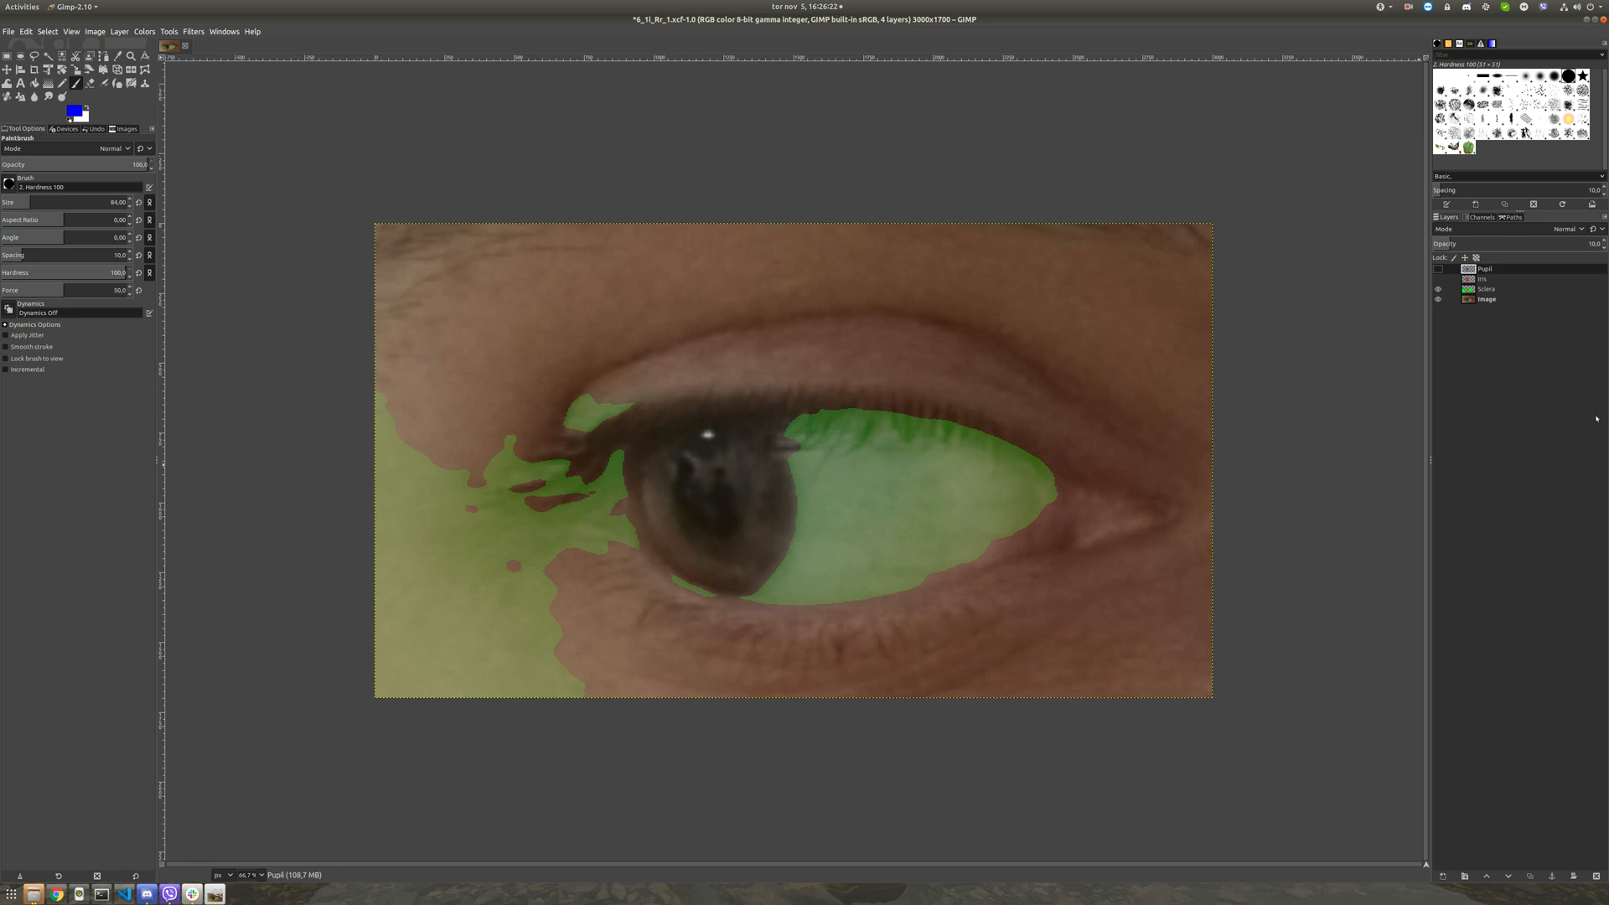
{"action": "left_click", "coordinate": [1496, 291]}
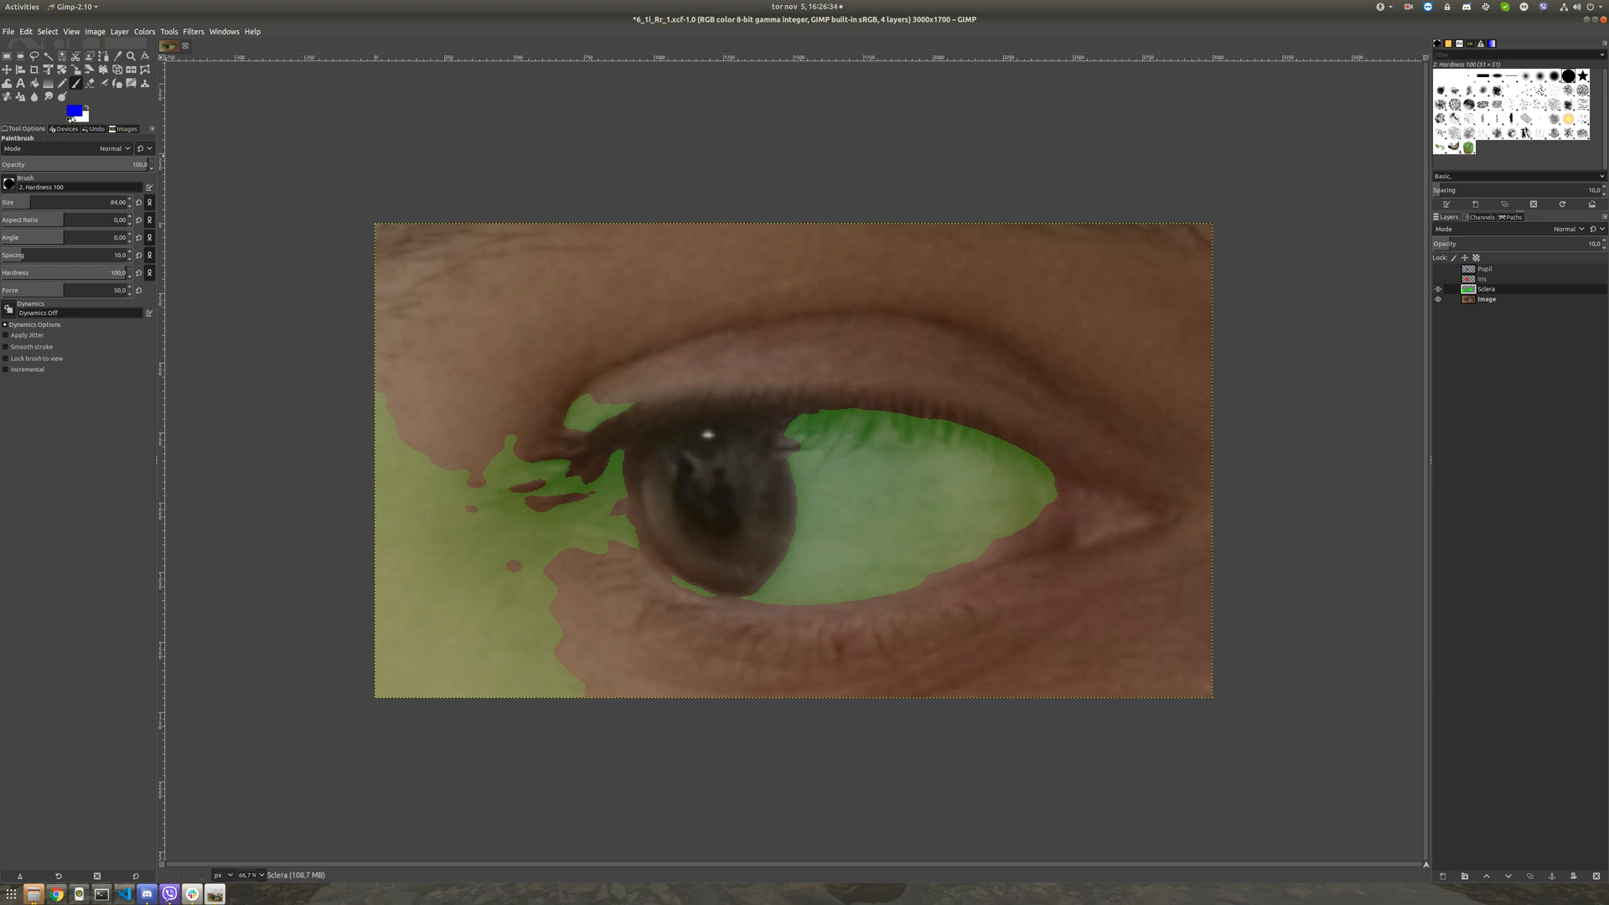
{"action": "left_click", "coordinate": [73, 114]}
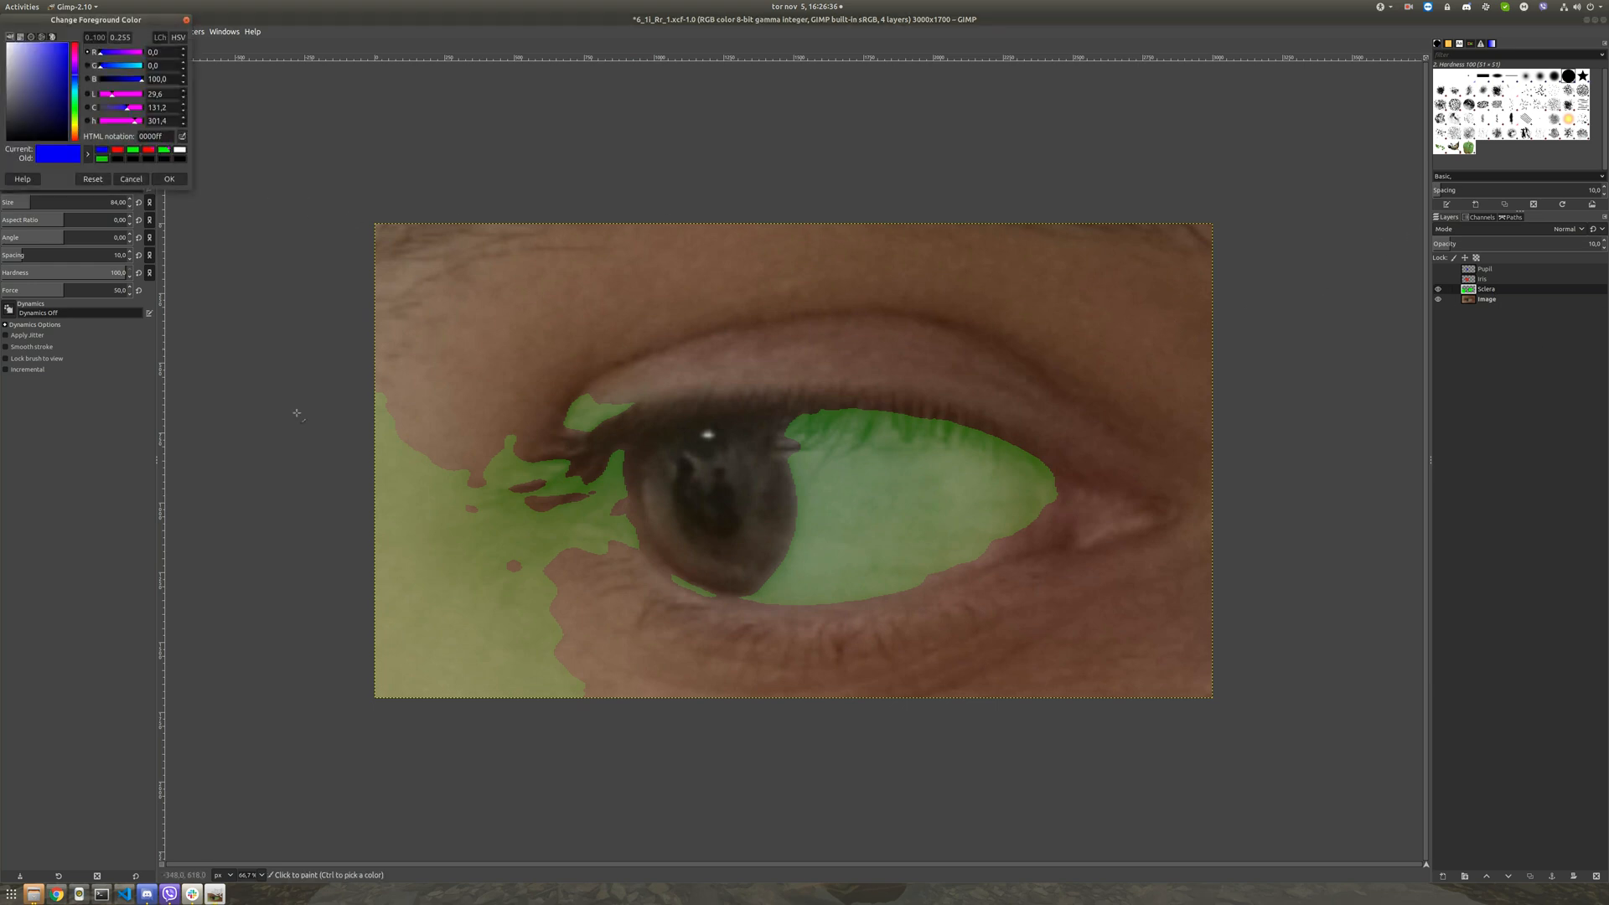
{"action": "left_click", "coordinate": [131, 151]}
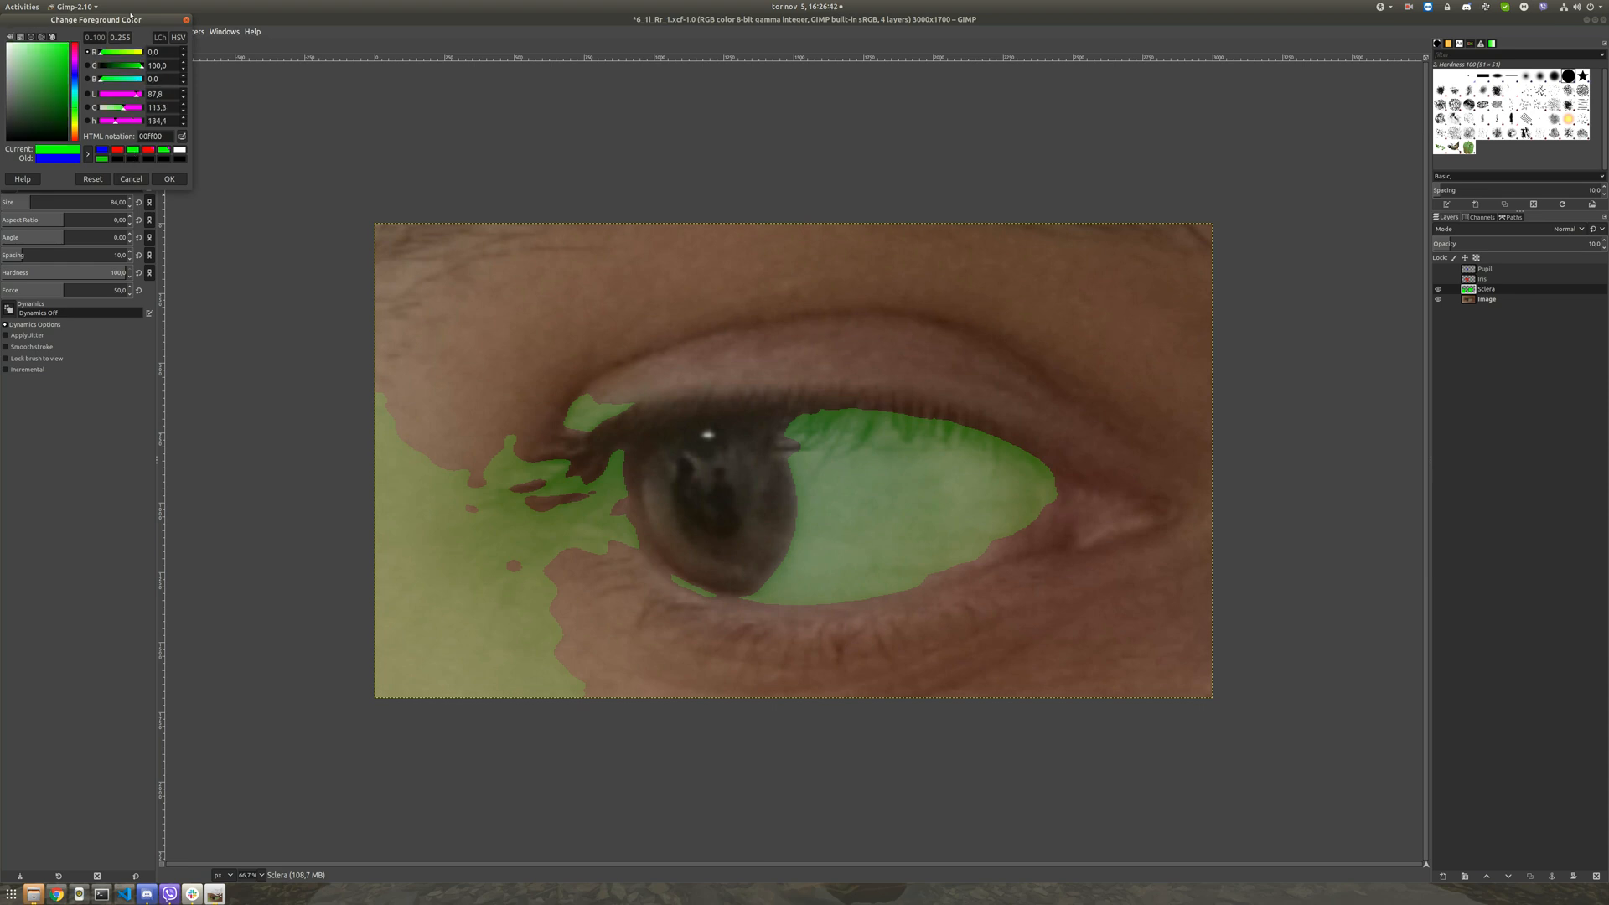
{"action": "left_click", "coordinate": [126, 38]}
{"action": "left_click", "coordinate": [168, 179]}
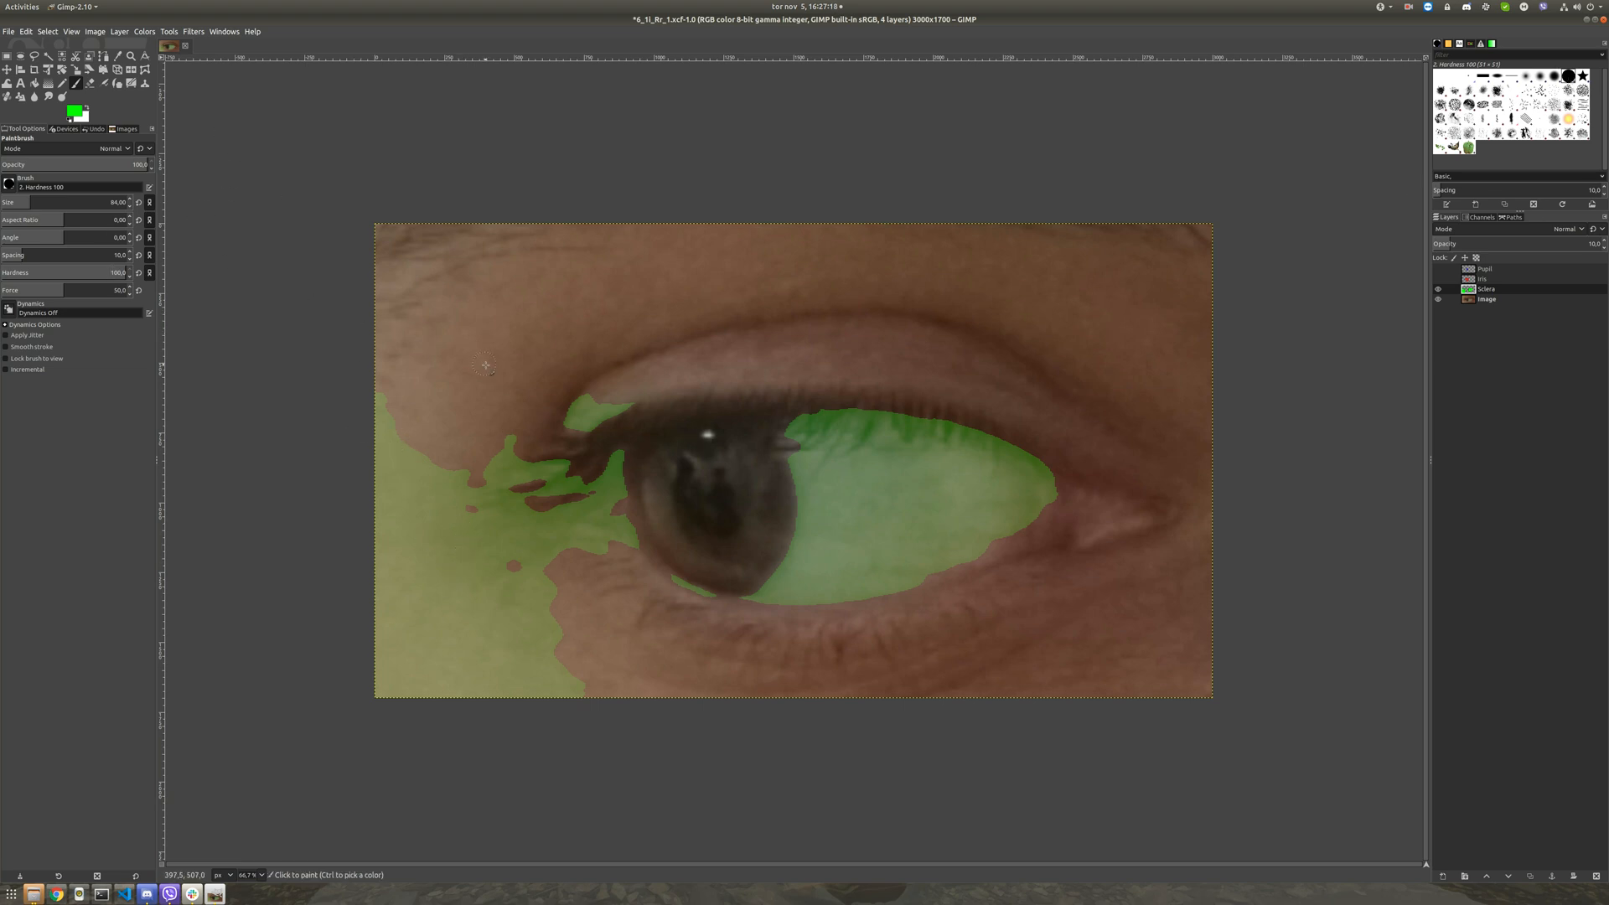
Step: Erase the stray green mask outside the eye opening on the Sclera layer using the Eraser at size 497
{"action": "left_click_drag", "start_coordinate": [116, 197], "coordinate": [83, 197]}
{"action": "key", "text": "ctrl+shift+e"}
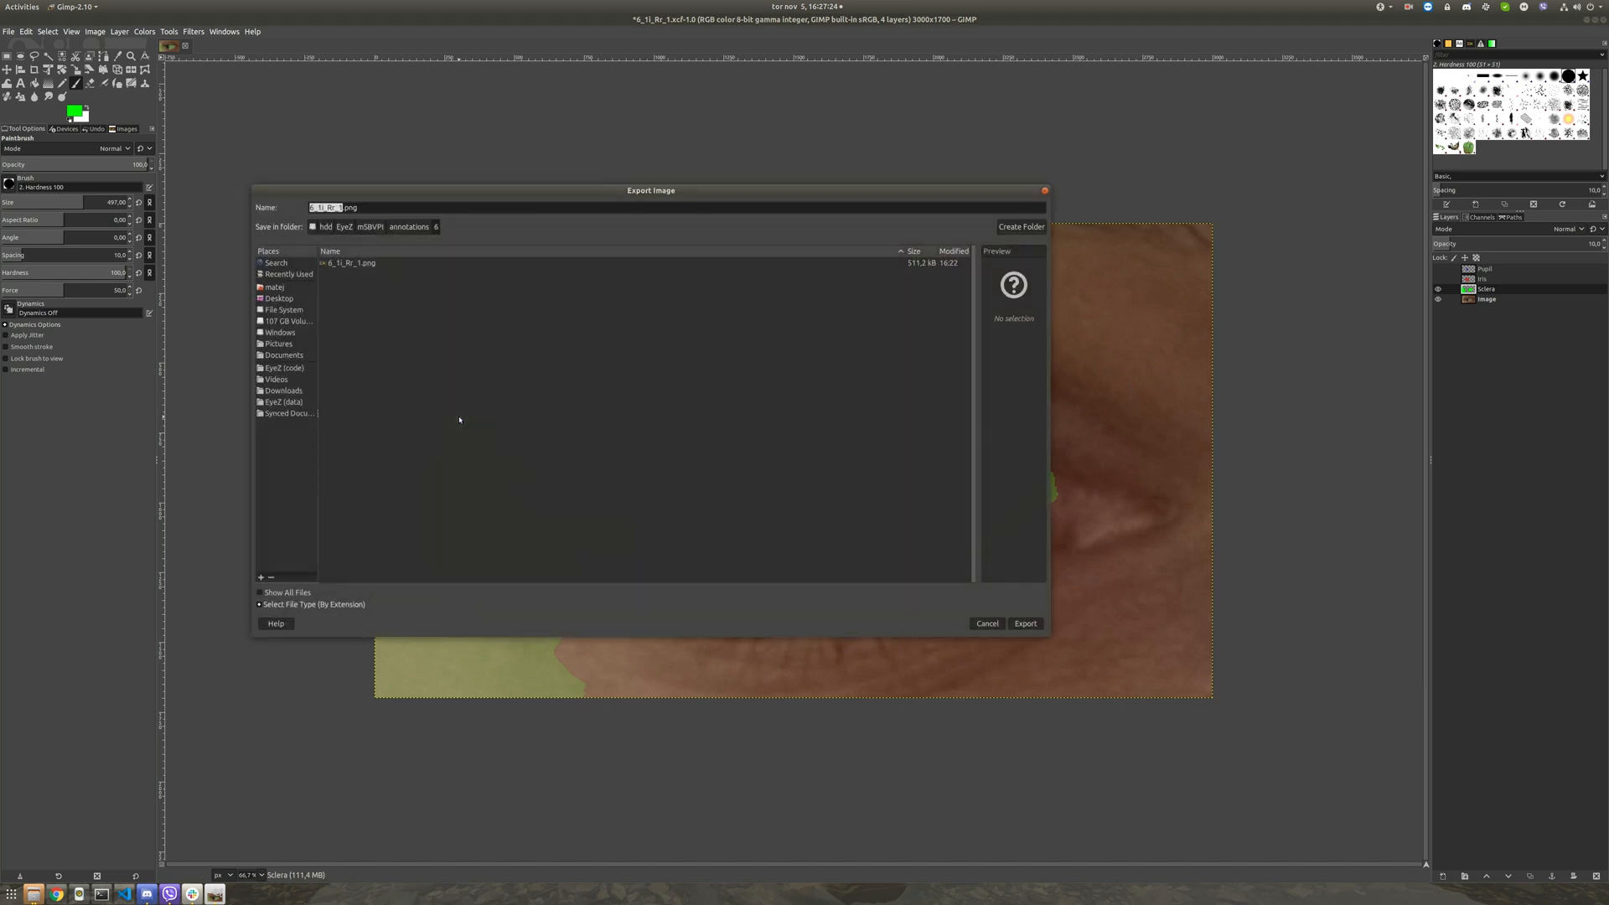
{"action": "key", "text": "Escape"}
{"action": "key", "text": "shift+e"}
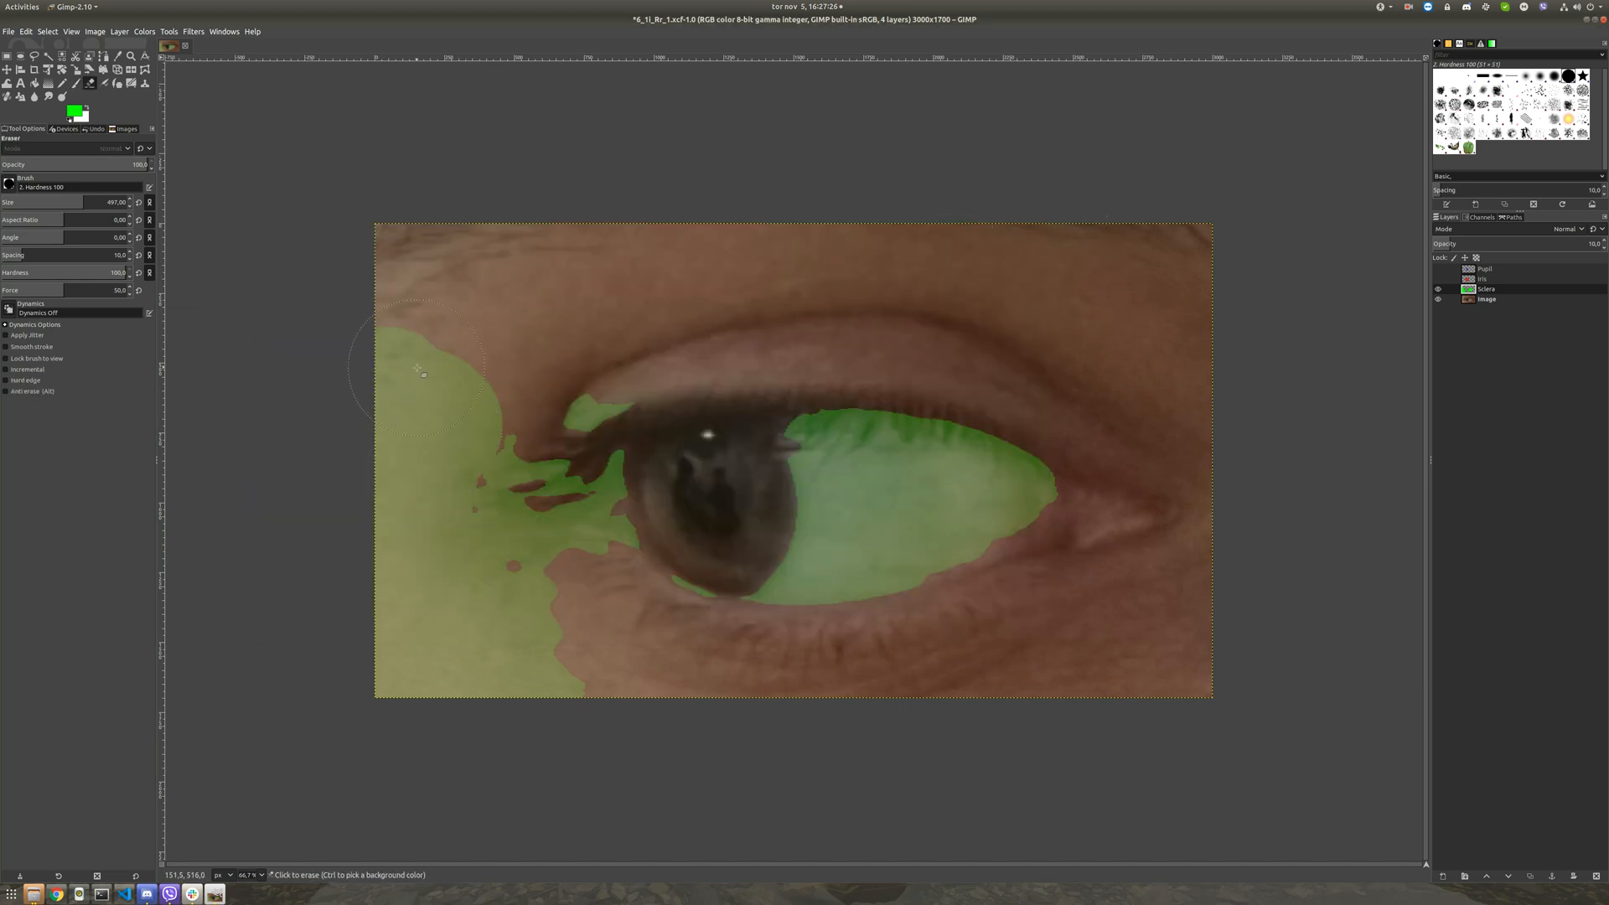
{"action": "mouse_move", "coordinate": [425, 458]}
{"action": "left_mouse_down"}
{"action": "mouse_move", "coordinate": [435, 444]}
{"action": "mouse_move", "coordinate": [432, 654]}
{"action": "mouse_move", "coordinate": [578, 419]}
{"action": "mouse_move", "coordinate": [534, 613]}
{"action": "mouse_move", "coordinate": [637, 465]}
{"action": "mouse_move", "coordinate": [671, 469]}
{"action": "mouse_move", "coordinate": [656, 571]}
{"action": "mouse_move", "coordinate": [690, 511]}
{"action": "mouse_move", "coordinate": [505, 722]}
{"action": "mouse_move", "coordinate": [501, 625]}
{"action": "left_mouse_up"}
{"action": "left_click_drag", "start_coordinate": [709, 642], "coordinate": [890, 646]}
{"action": "mouse_move", "coordinate": [767, 325]}
{"action": "left_mouse_down"}
{"action": "mouse_move", "coordinate": [1047, 390]}
{"action": "mouse_move", "coordinate": [1095, 431]}
{"action": "mouse_move", "coordinate": [1144, 436]}
{"action": "mouse_move", "coordinate": [1094, 586]}
{"action": "mouse_move", "coordinate": [1111, 466]}
{"action": "mouse_move", "coordinate": [988, 377]}
{"action": "mouse_move", "coordinate": [906, 363]}
{"action": "mouse_move", "coordinate": [1028, 357]}
{"action": "left_mouse_up"}
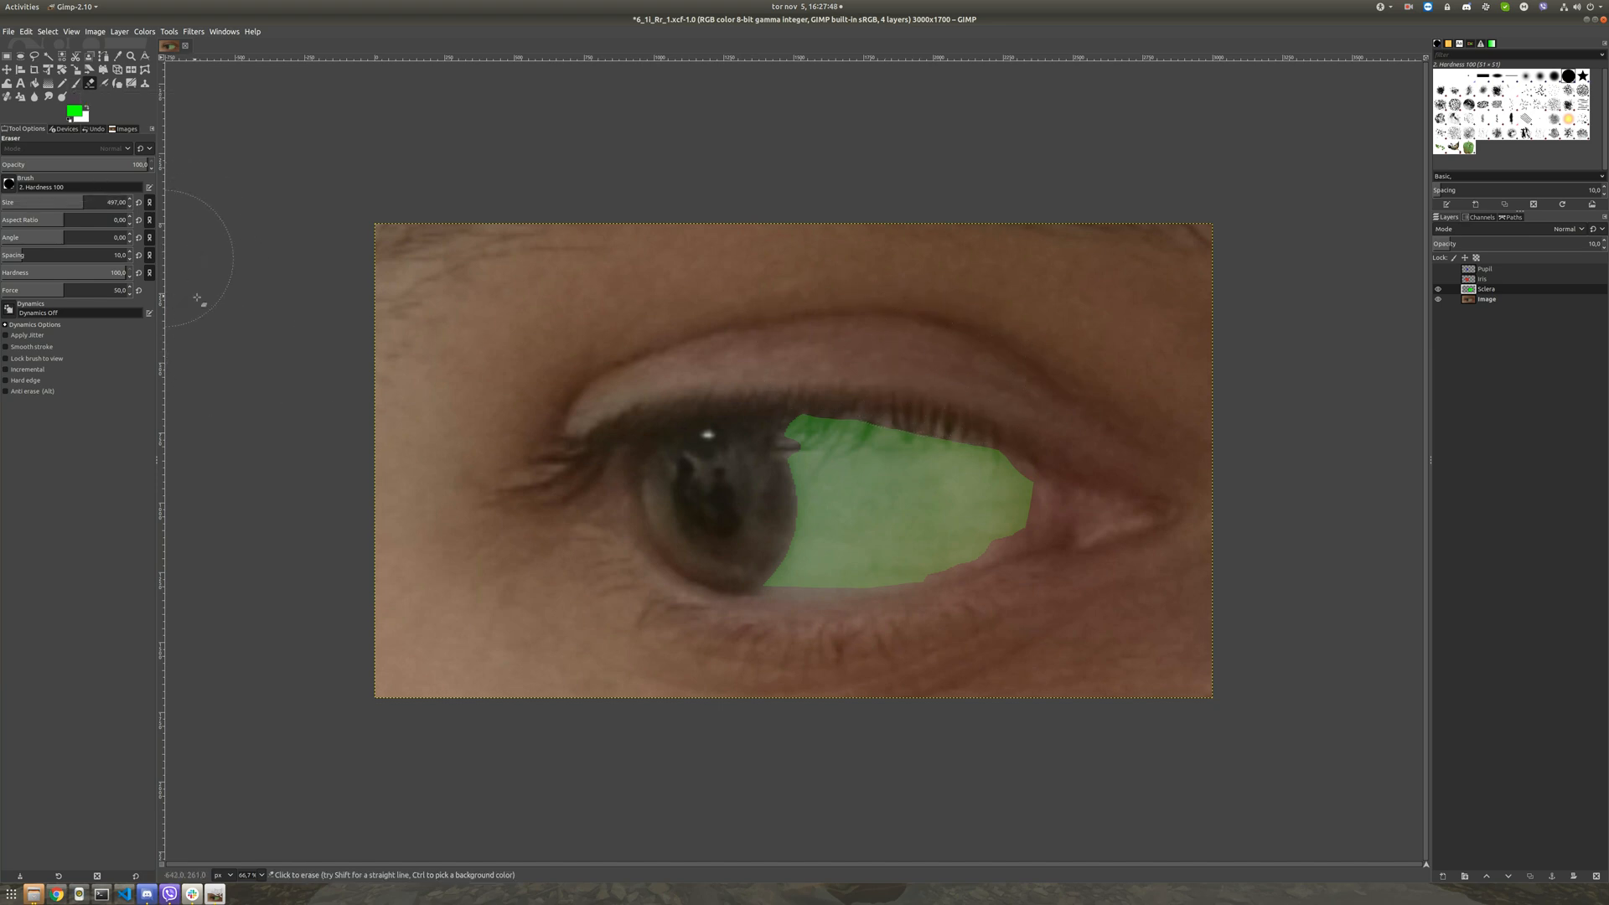
Step: Paint the missing edges of the sclera mask green with the Paintbrush at size 72, running a stroke into the iris
{"action": "left_click_drag", "start_coordinate": [40, 202], "coordinate": [43, 202]}
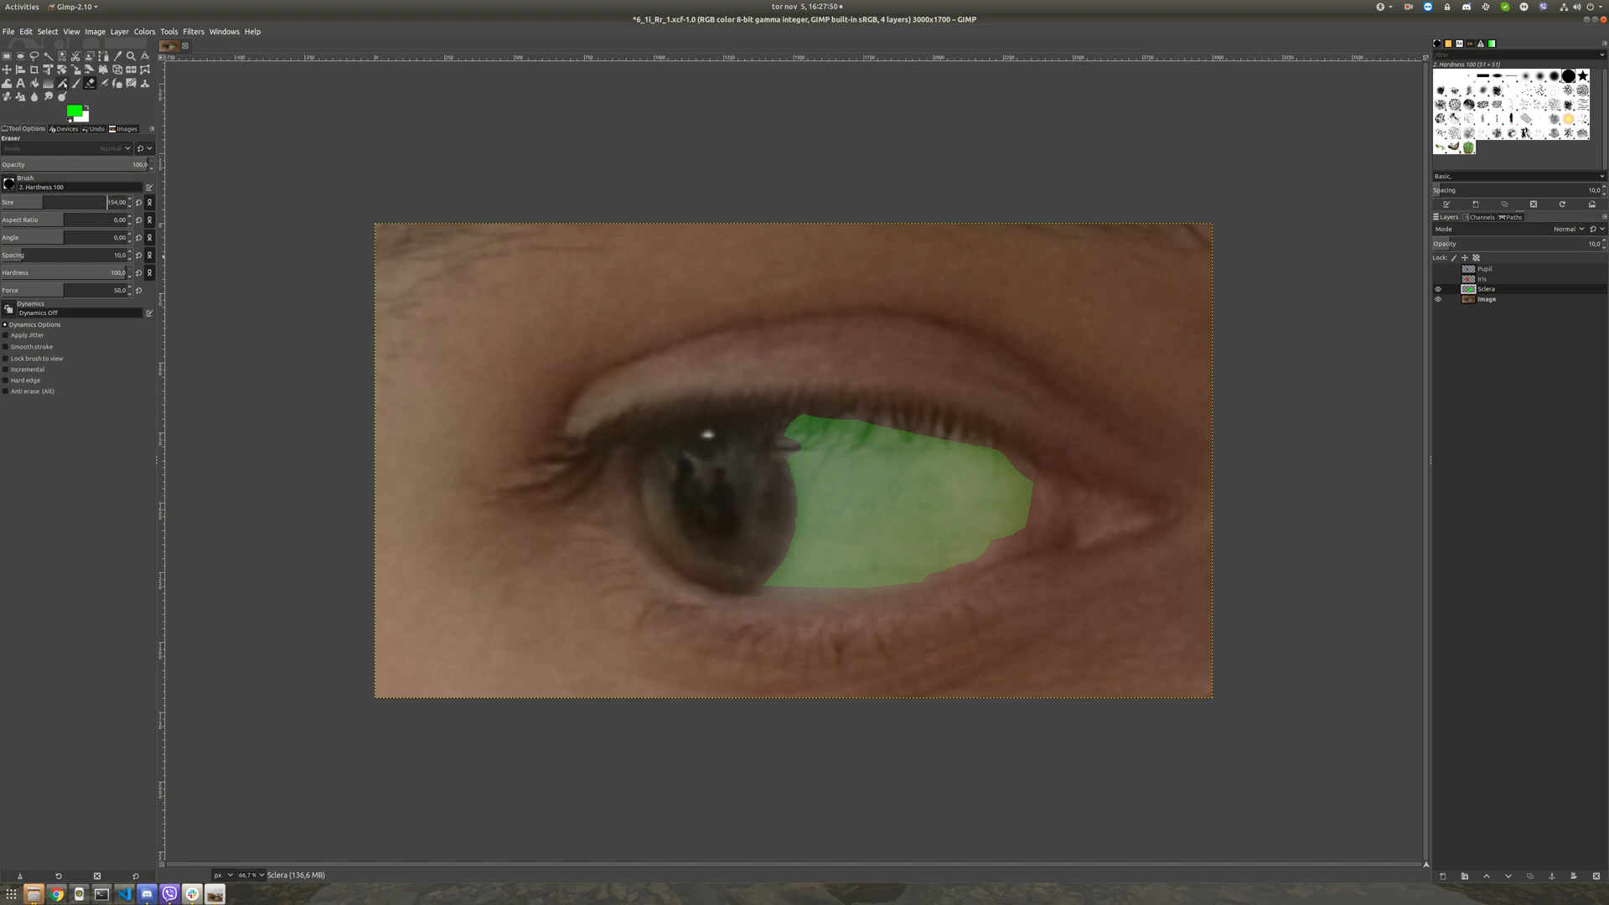
{"action": "left_click", "coordinate": [76, 83]}
{"action": "left_click", "coordinate": [805, 442]}
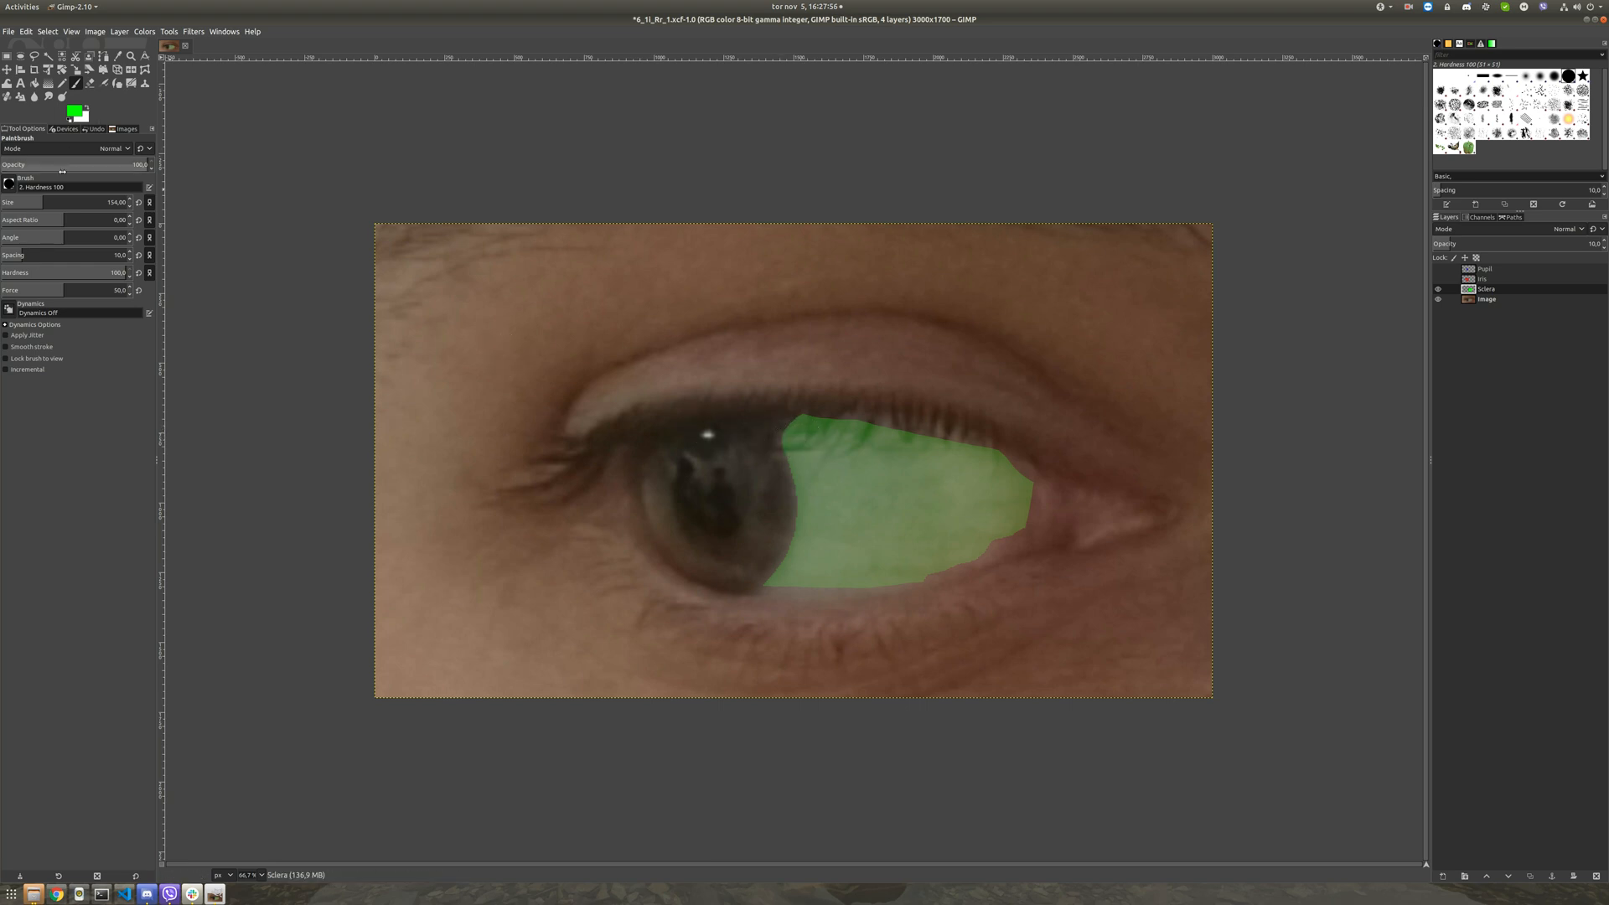
{"action": "left_click", "coordinate": [28, 200]}
{"action": "left_click_drag", "start_coordinate": [28, 200], "coordinate": [25, 201]}
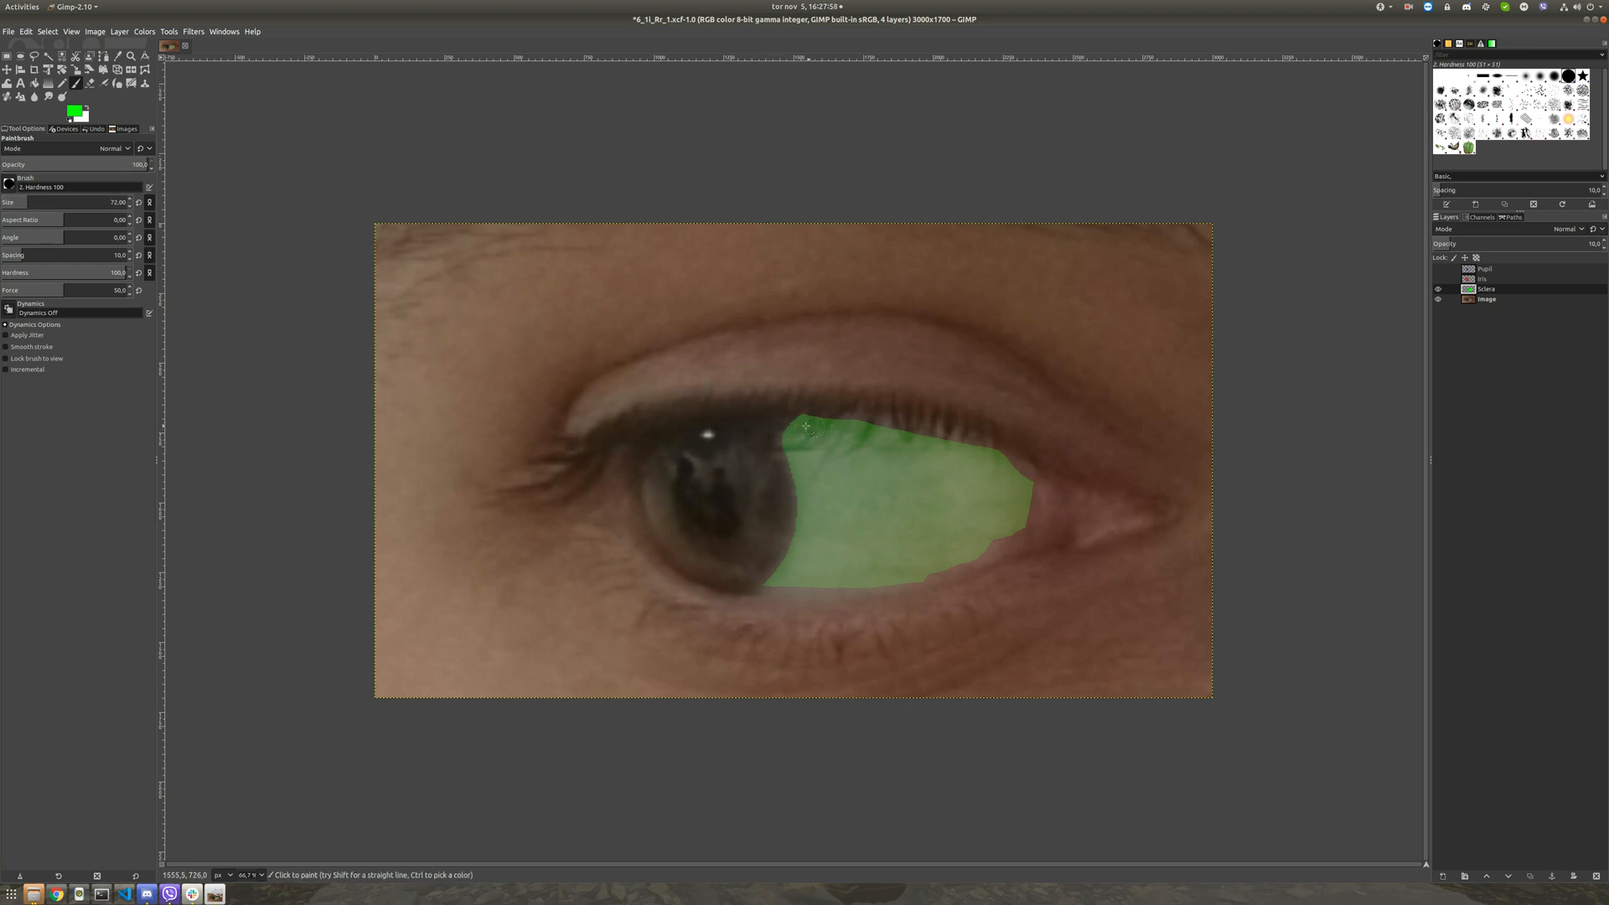
{"action": "mouse_move", "coordinate": [798, 423]}
{"action": "left_mouse_down"}
{"action": "mouse_move", "coordinate": [983, 444]}
{"action": "mouse_move", "coordinate": [1016, 469]}
{"action": "mouse_move", "coordinate": [1026, 513]}
{"action": "mouse_move", "coordinate": [999, 549]}
{"action": "mouse_move", "coordinate": [913, 576]}
{"action": "mouse_move", "coordinate": [759, 586]}
{"action": "mouse_move", "coordinate": [742, 585]}
{"action": "mouse_move", "coordinate": [714, 501]}
{"action": "mouse_move", "coordinate": [732, 508]}
{"action": "left_mouse_up"}
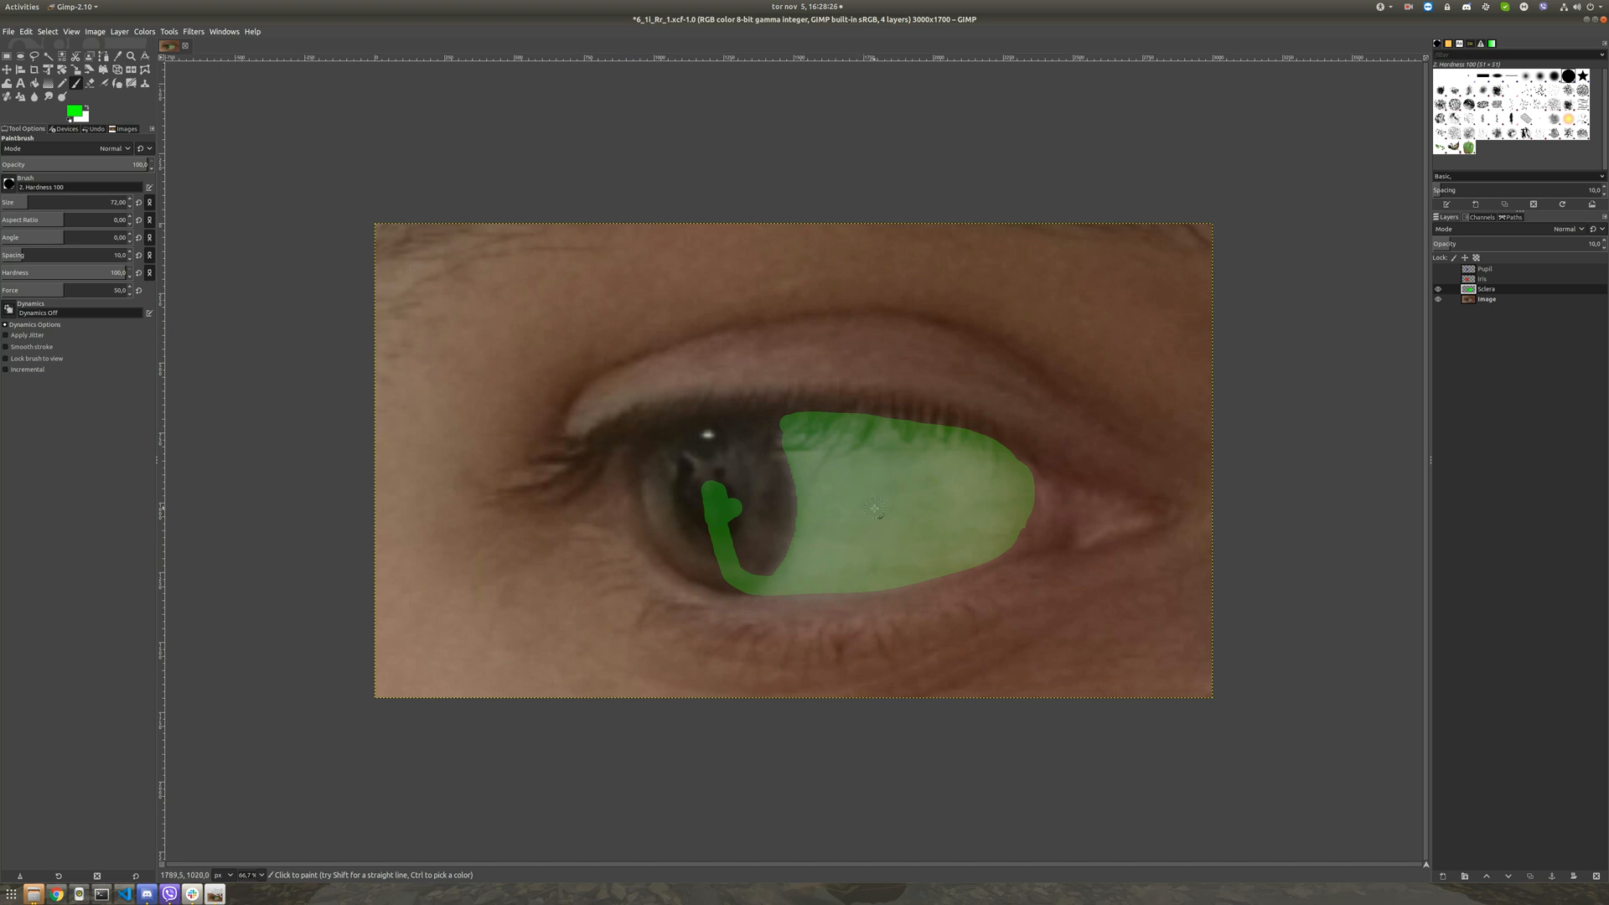
Step: Set the Sclera layer's opacity to 100 in its layer attributes
{"action": "right_click", "coordinate": [1497, 293]}
{"action": "left_click", "coordinate": [1533, 300]}
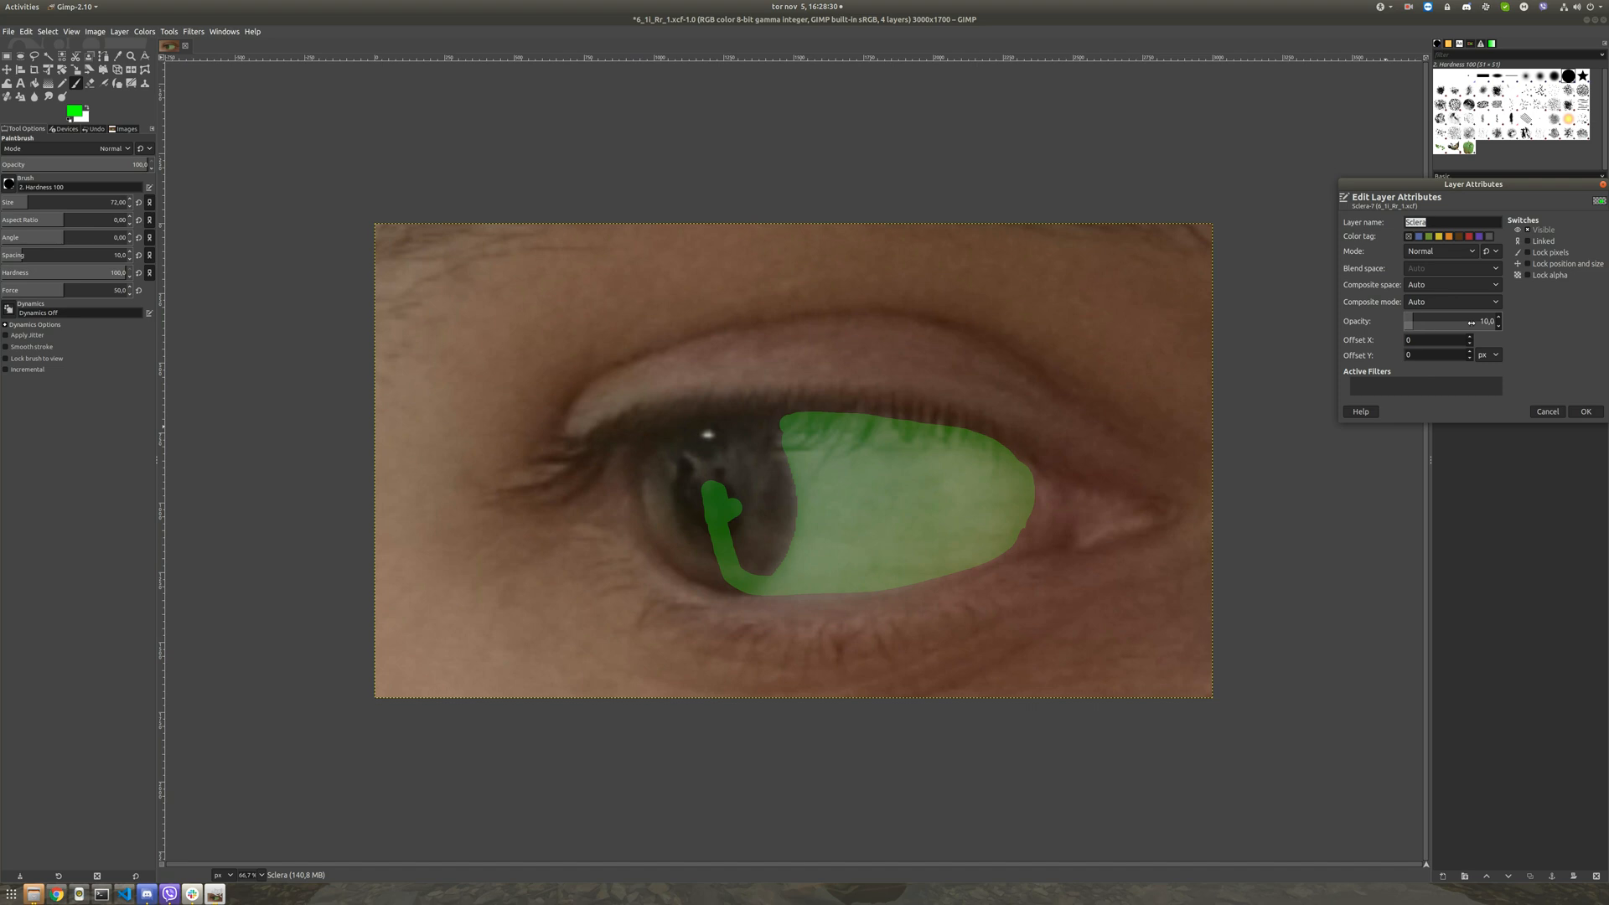
{"action": "left_click_drag", "start_coordinate": [1428, 320], "coordinate": [1531, 323]}
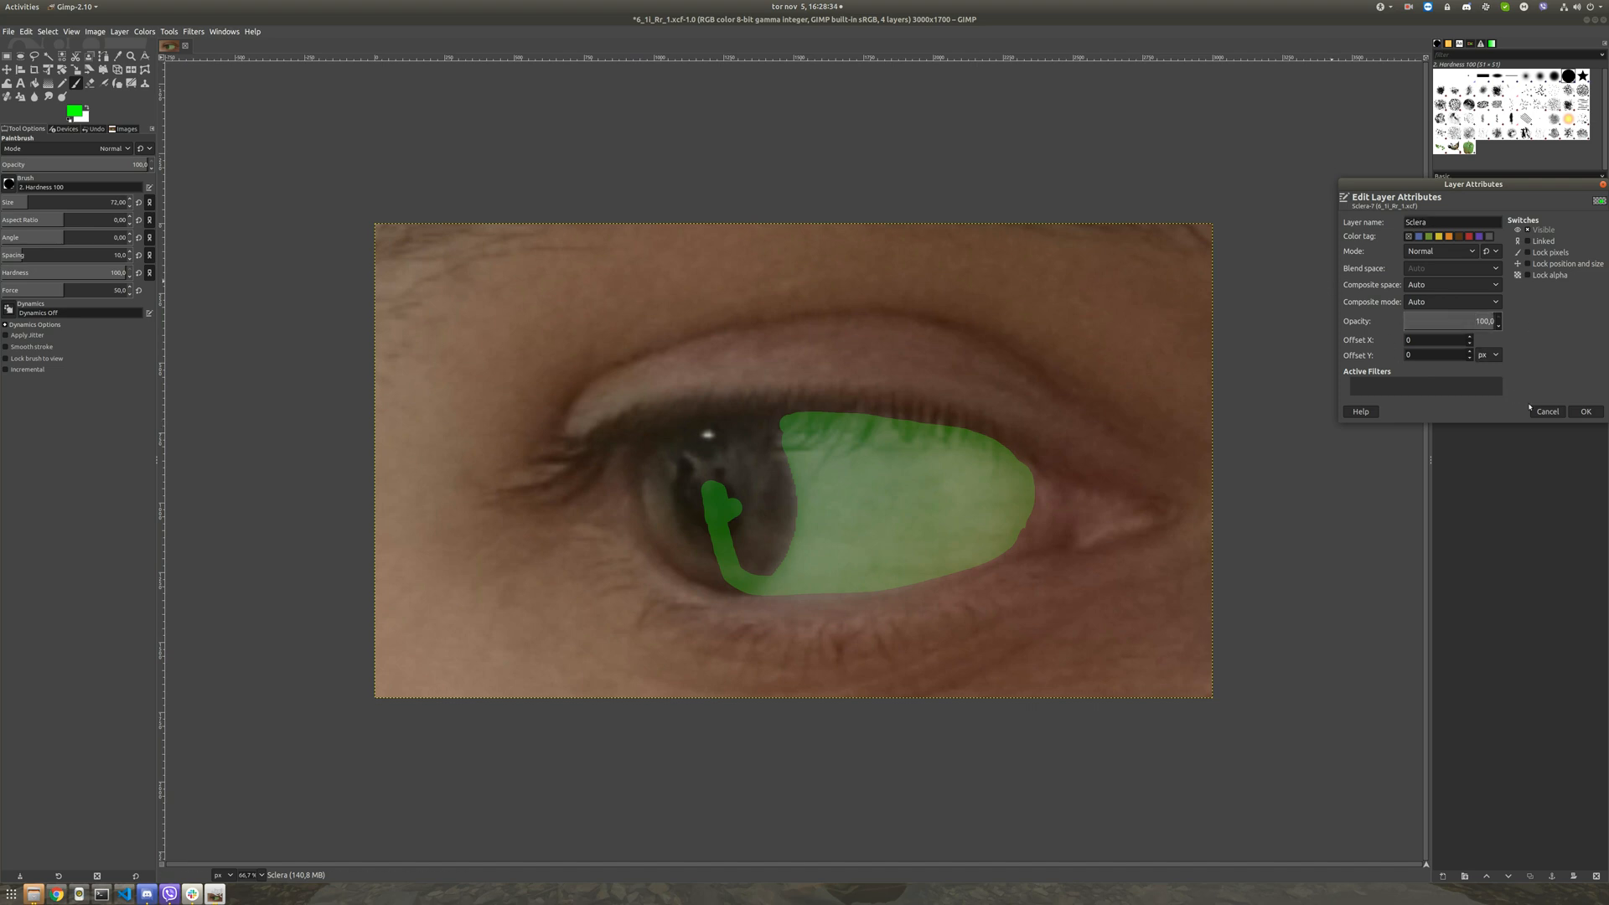
{"action": "left_click", "coordinate": [1585, 411]}
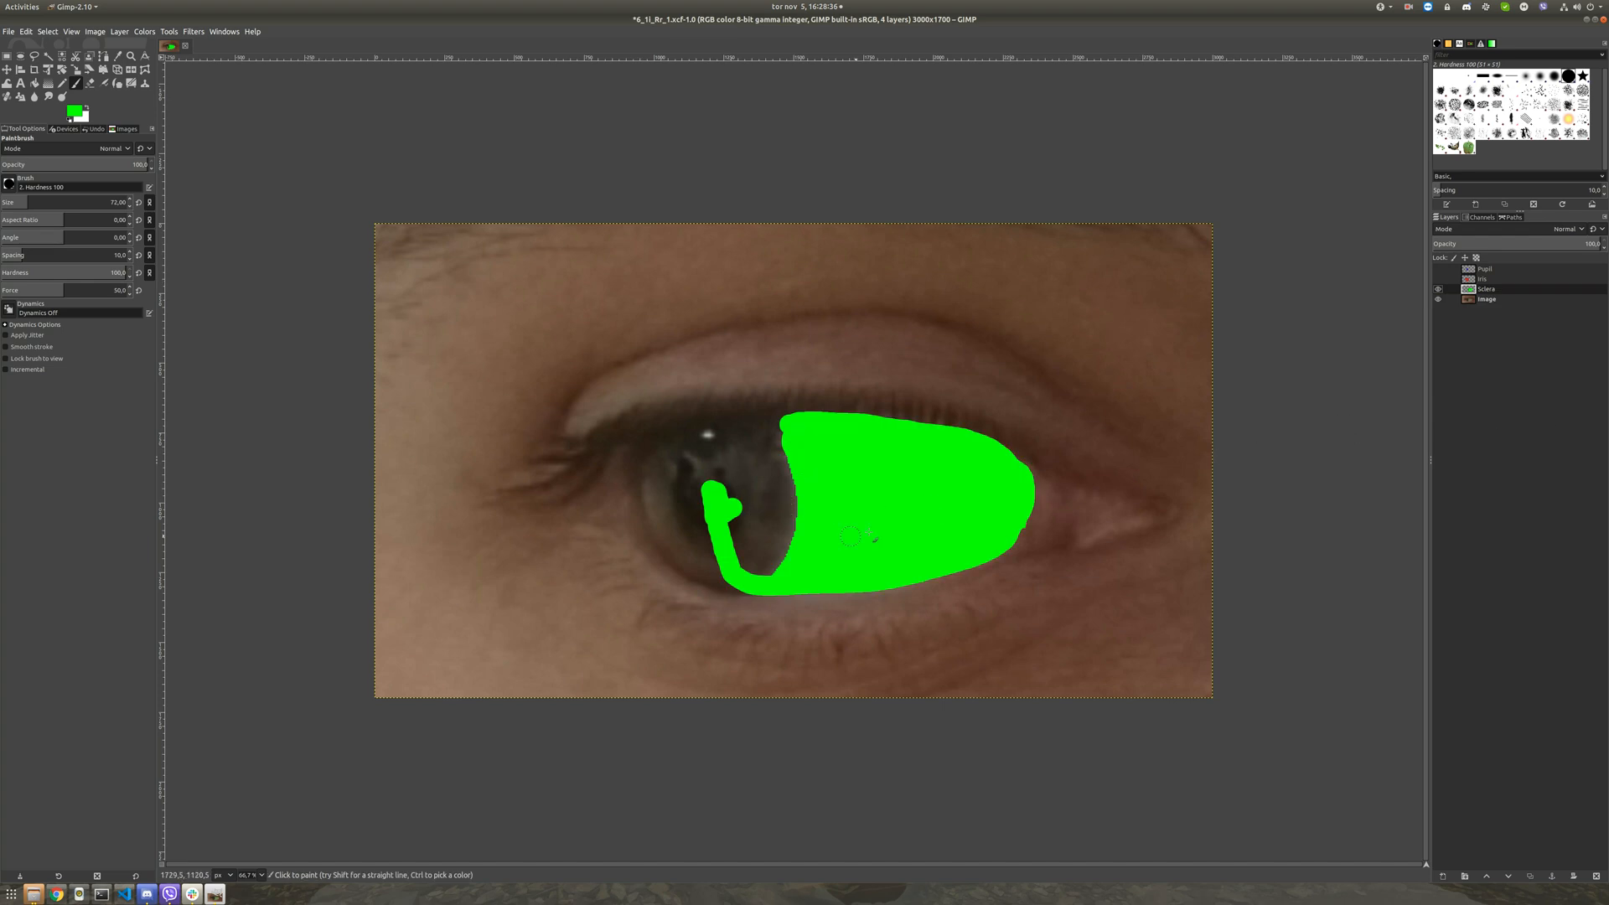
Step: Lower the Sclera layer's opacity to about 8 in its layer attributes
{"action": "right_click", "coordinate": [1480, 288]}
{"action": "left_click", "coordinate": [1505, 296]}
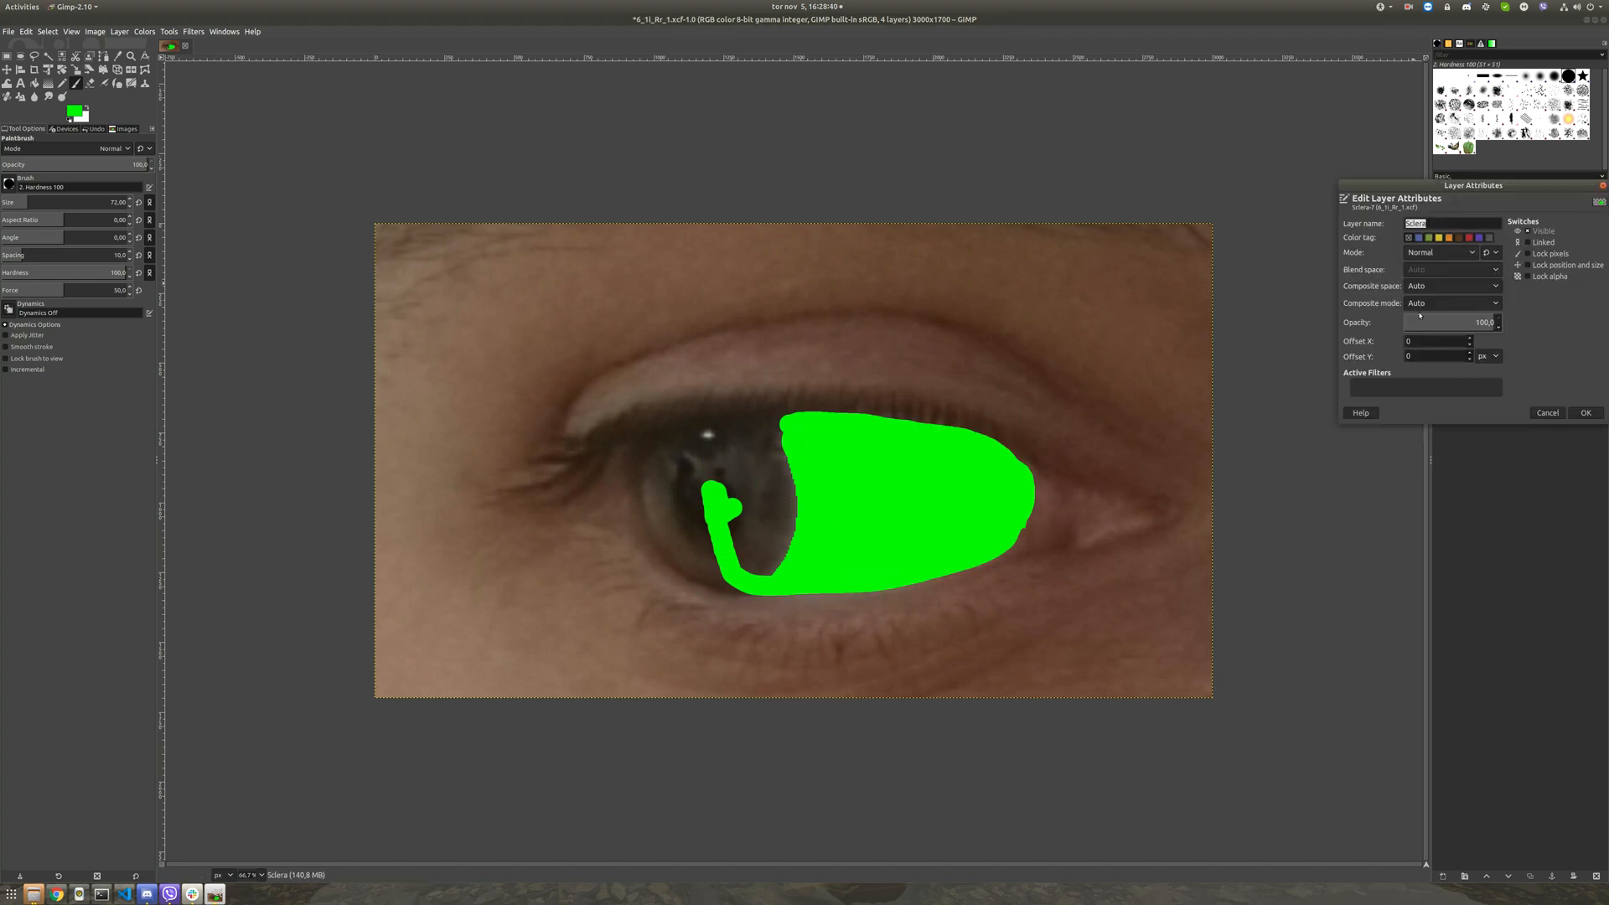
{"action": "left_click_drag", "start_coordinate": [1419, 322], "coordinate": [1411, 322]}
{"action": "left_click", "coordinate": [1585, 412]}
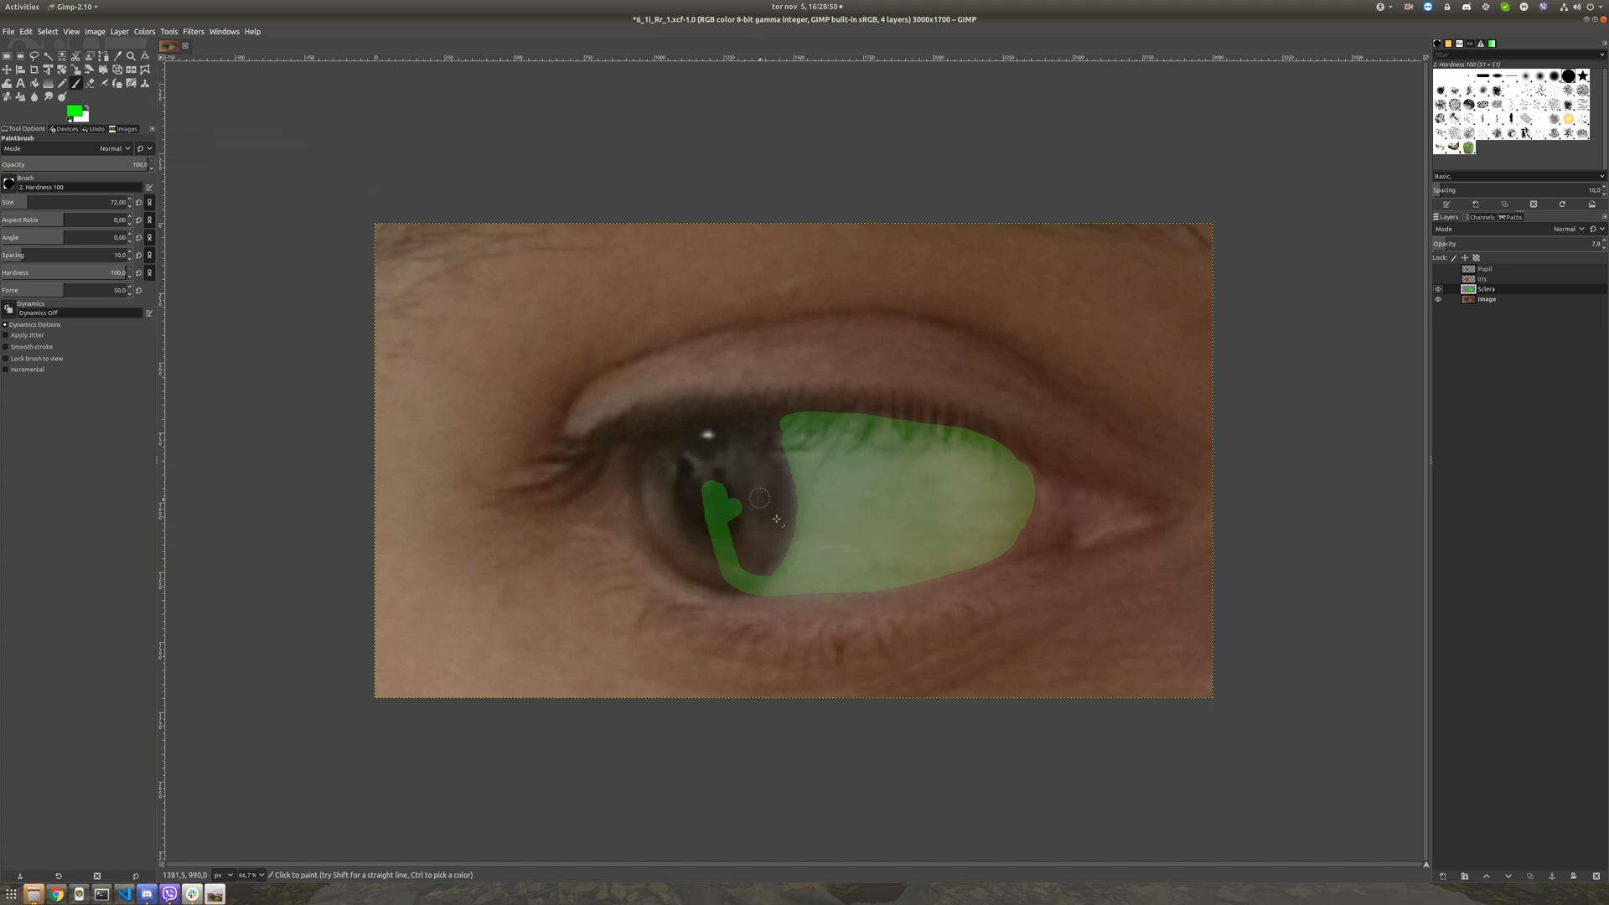
Step: Hide the Sclera layer, then show and select the Iris layer with pure red (ff0000) as the foreground colour
{"action": "left_click", "coordinate": [1439, 289]}
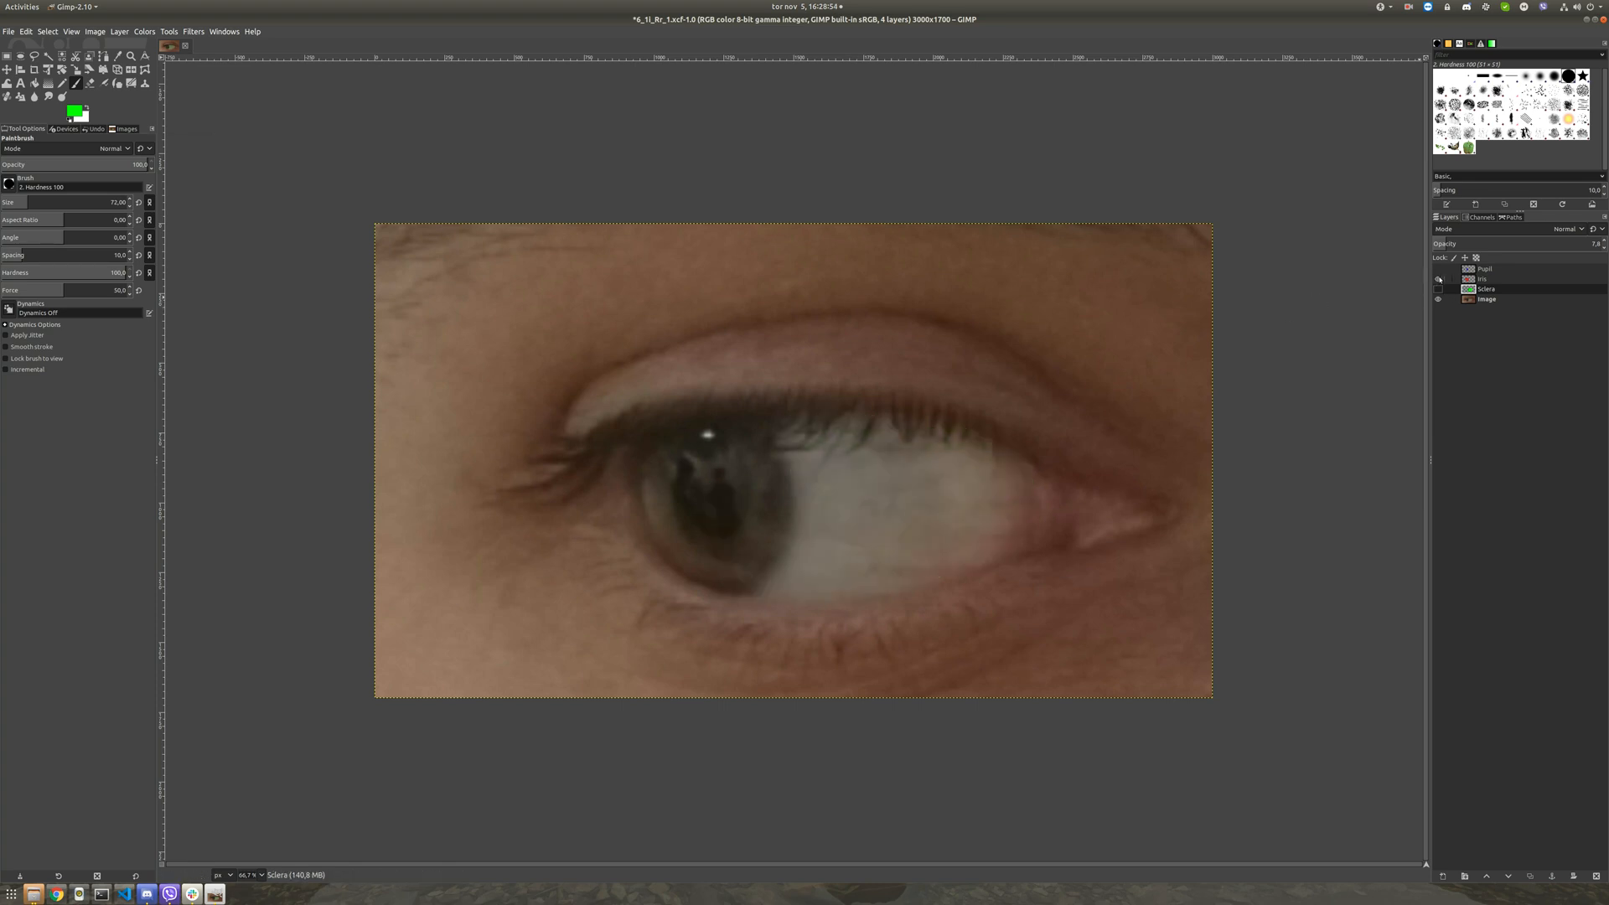
{"action": "left_click", "coordinate": [1439, 279]}
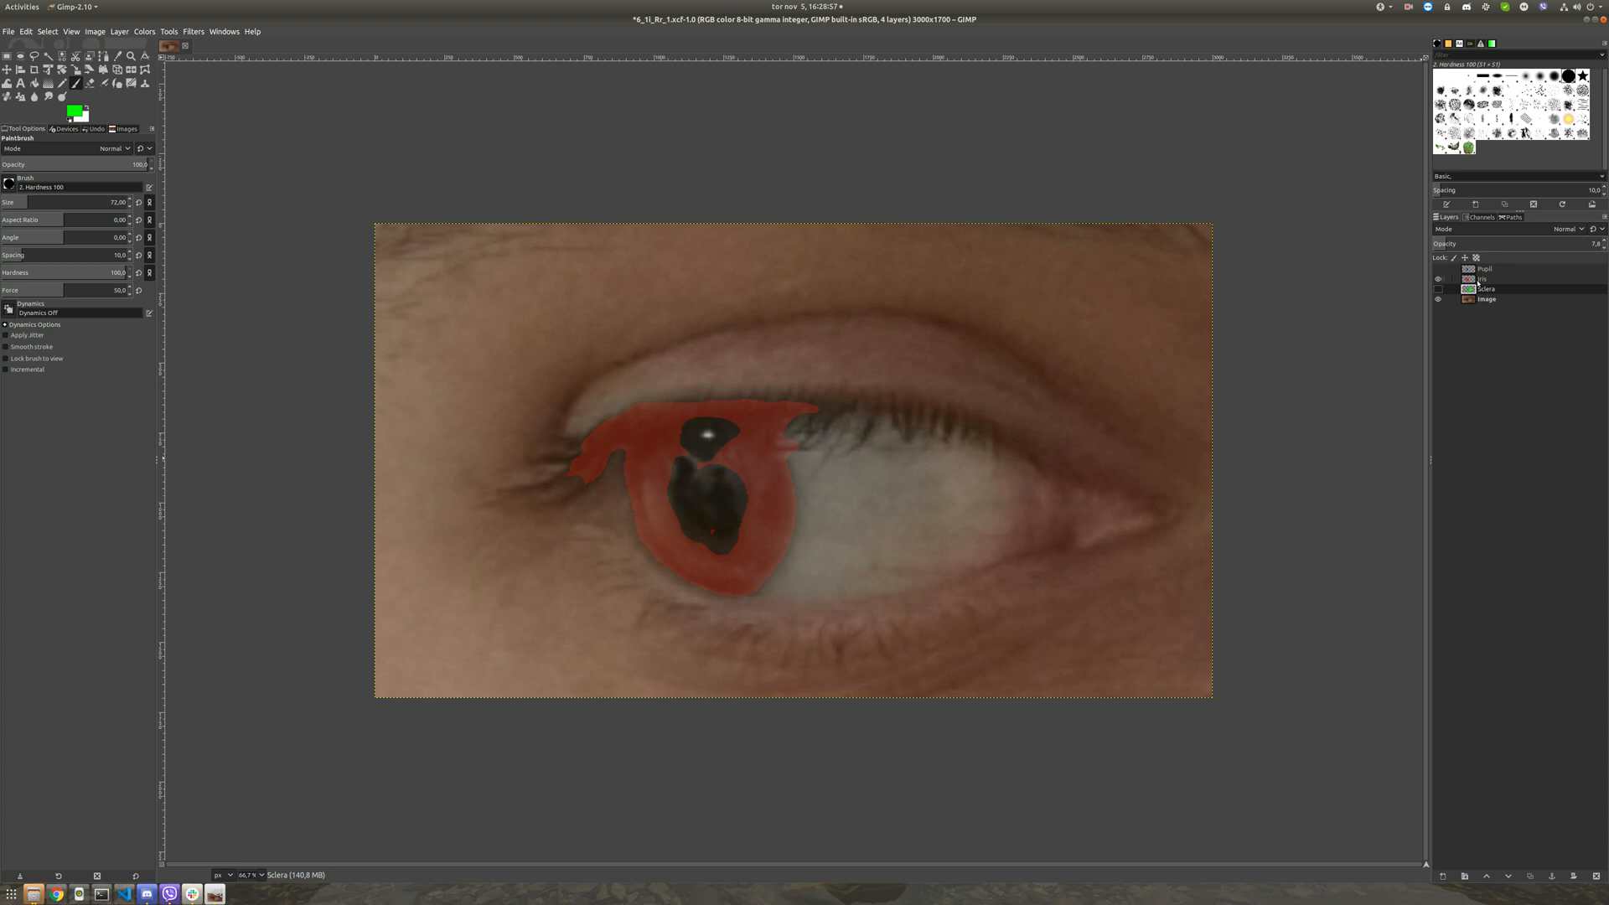
{"action": "left_click", "coordinate": [1479, 279]}
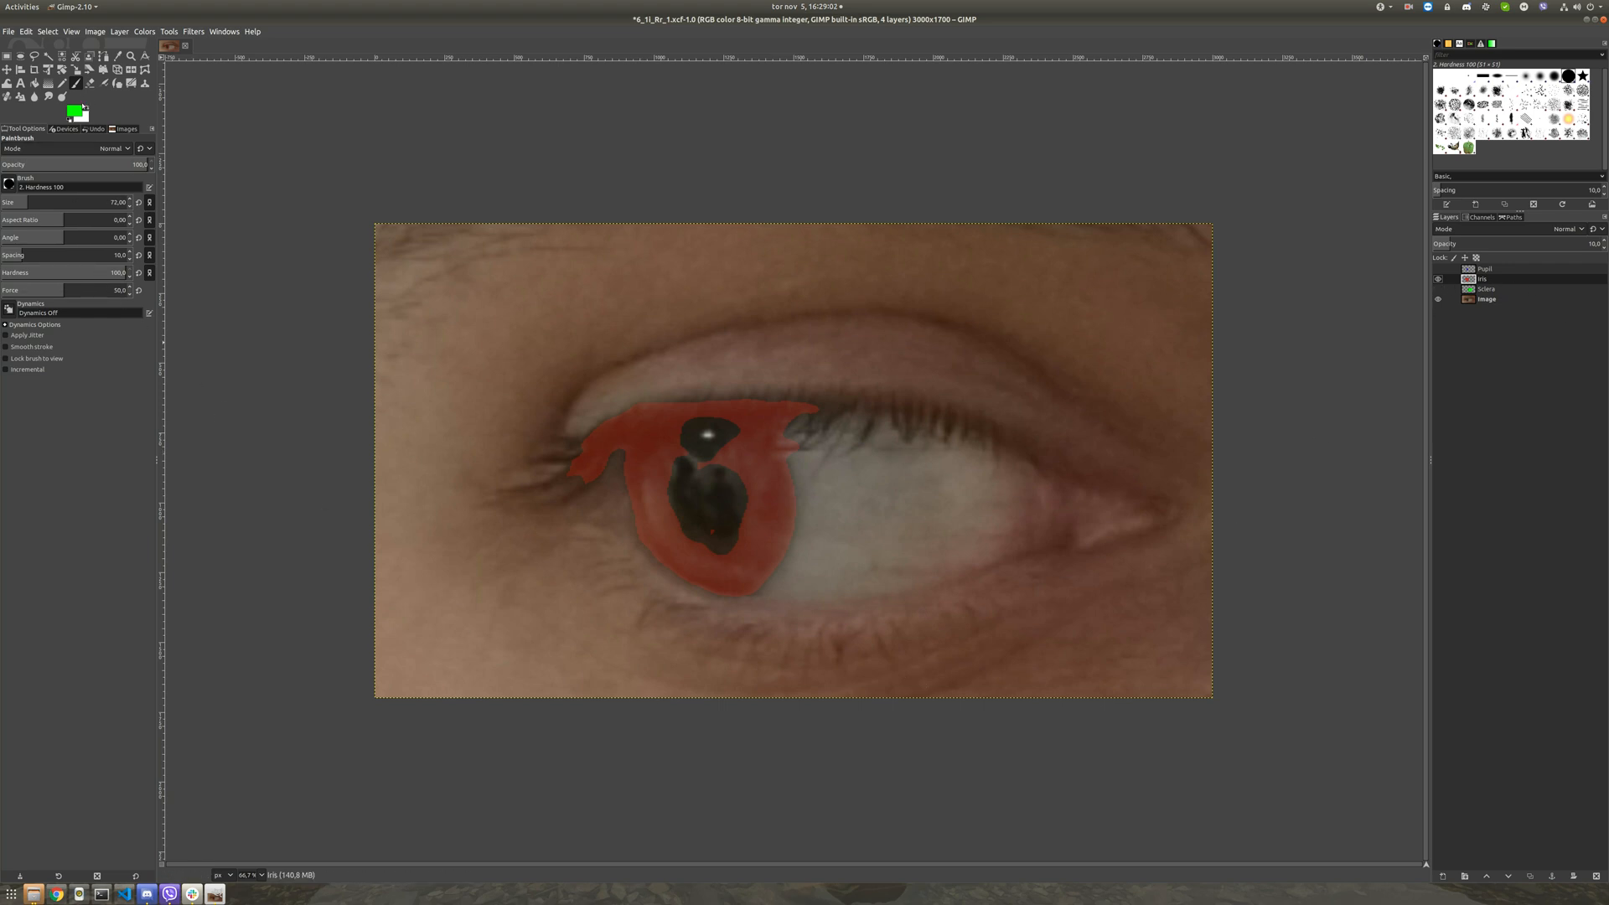
{"action": "left_click", "coordinate": [74, 111]}
{"action": "left_click", "coordinate": [130, 151]}
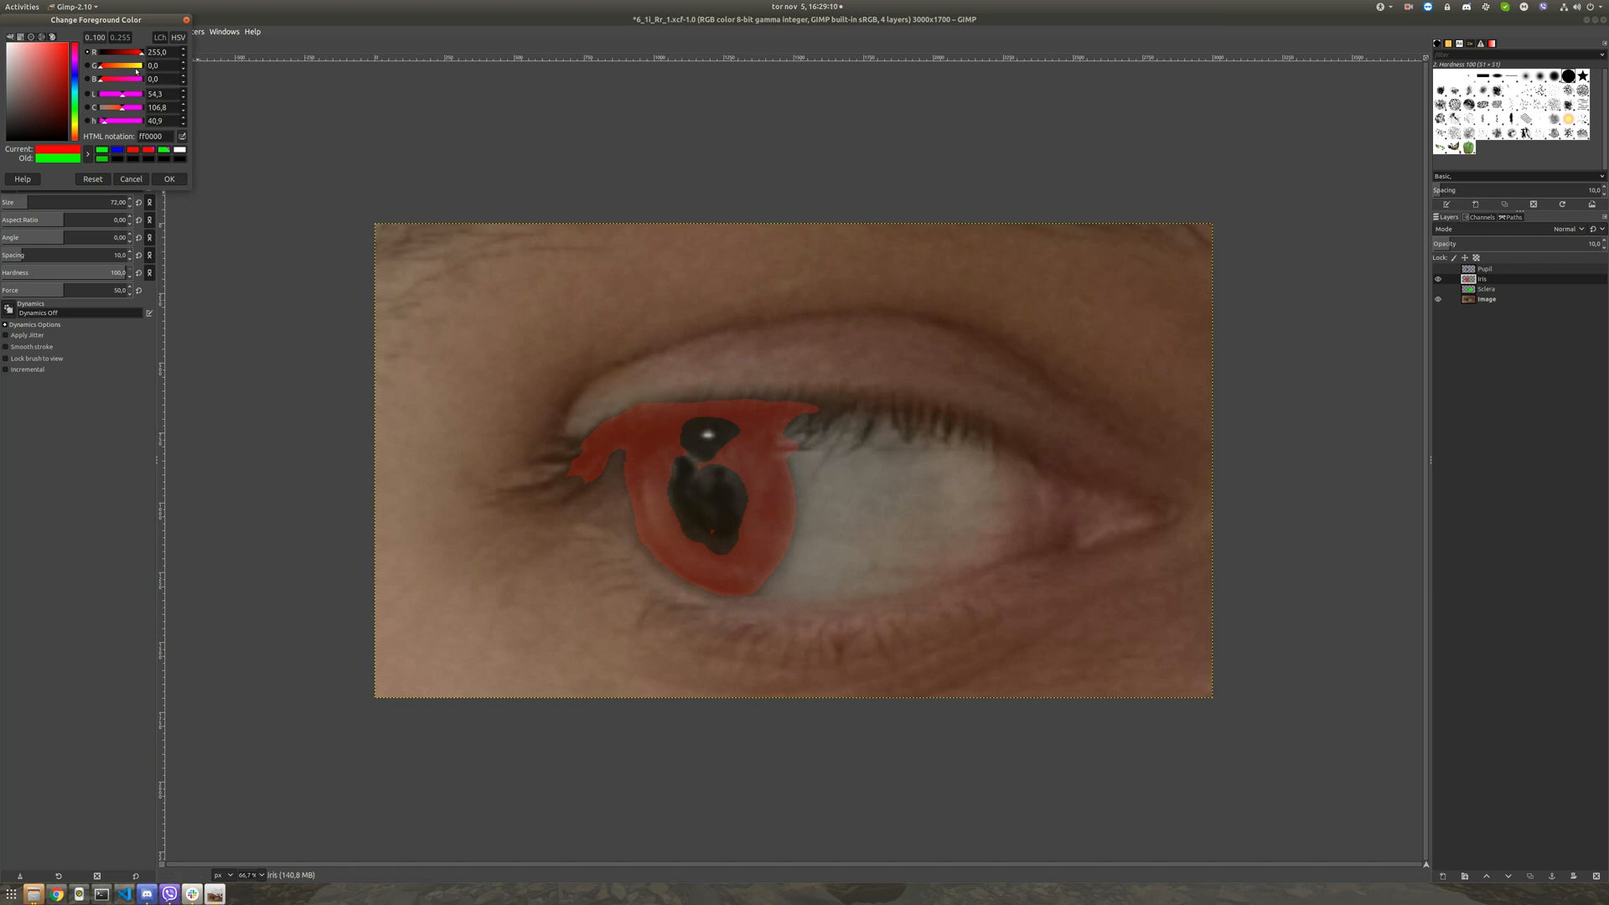
{"action": "left_click", "coordinate": [168, 179]}
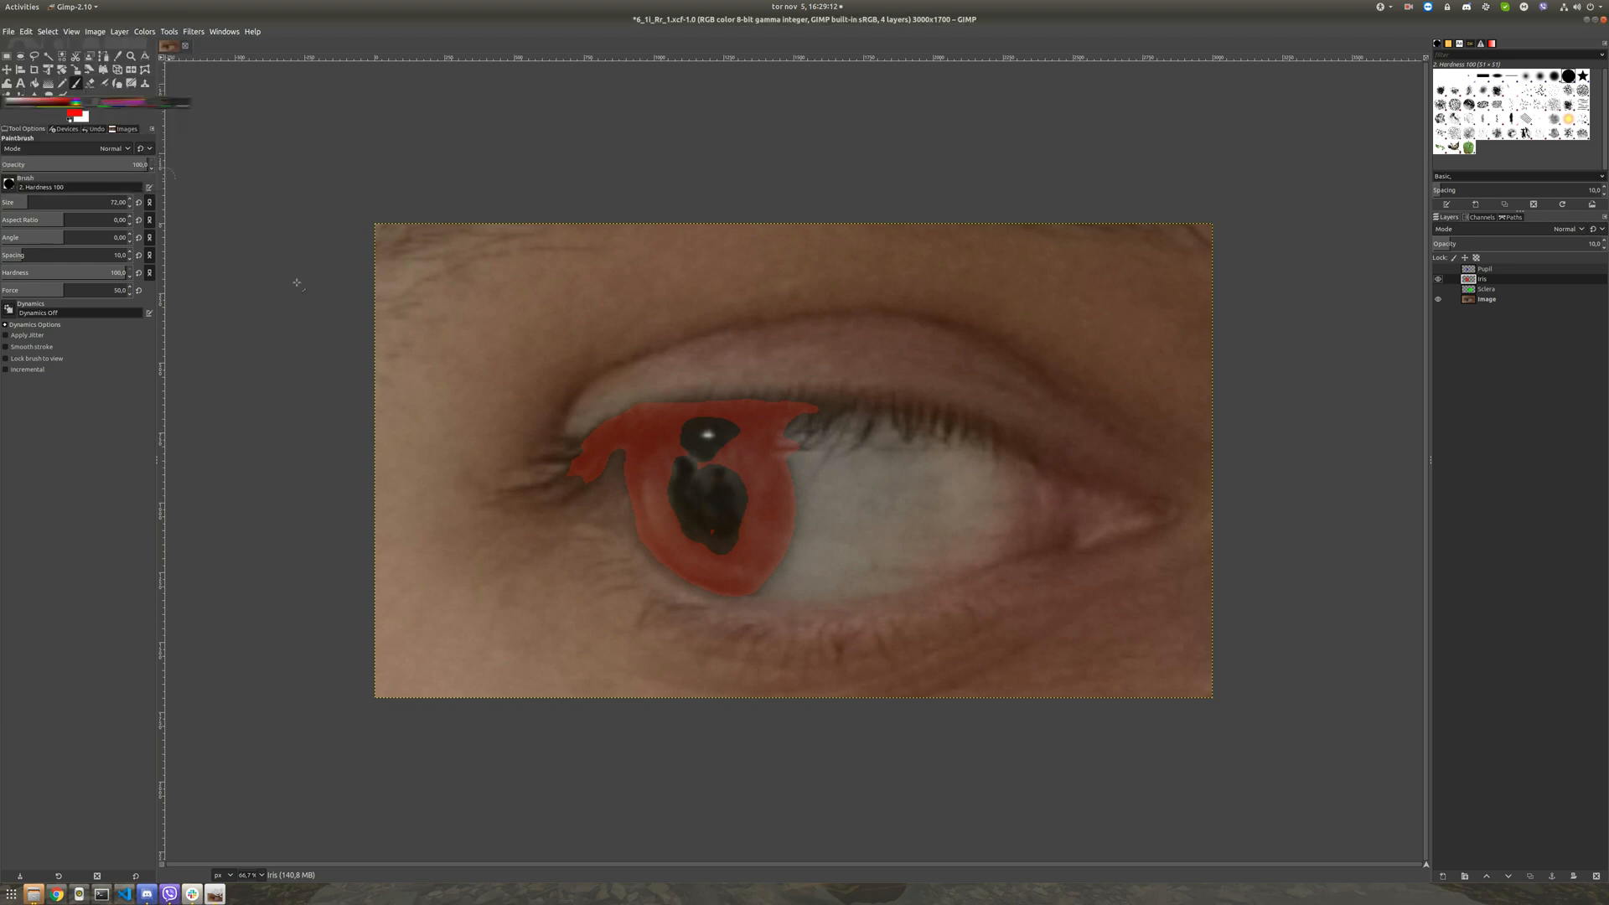
Step: Erase the iris mask's spill over the upper lashes, and paint the pupil hole and missing upper part of the iris red
{"action": "key", "text": "shift+e"}
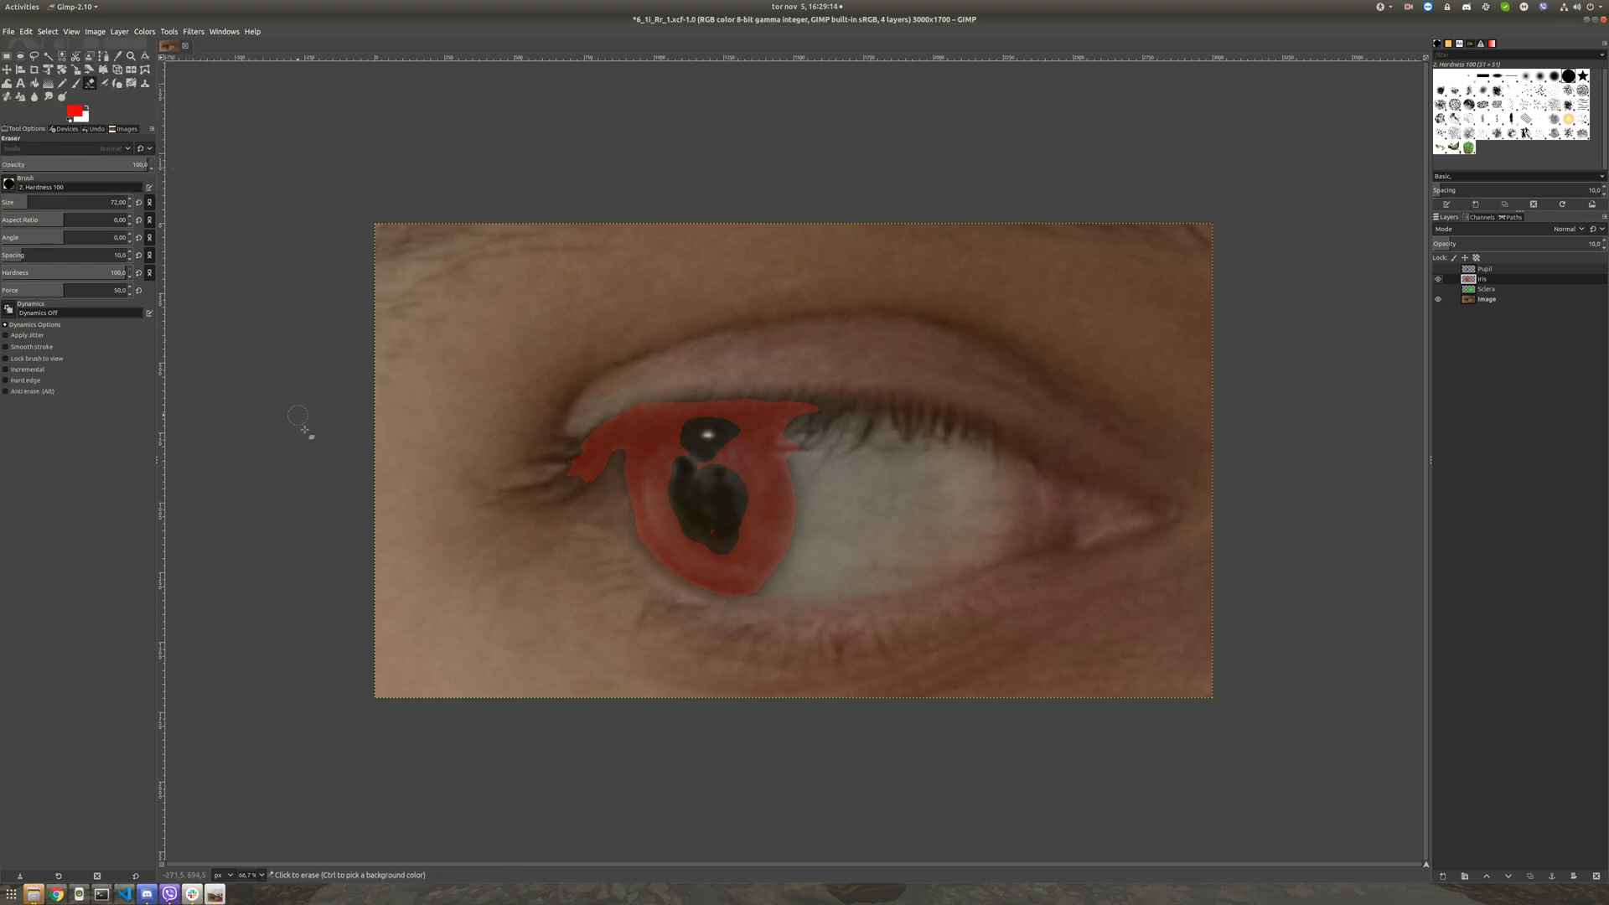
{"action": "mouse_move", "coordinate": [587, 497]}
{"action": "left_mouse_down"}
{"action": "mouse_move", "coordinate": [588, 448]}
{"action": "mouse_move", "coordinate": [582, 486]}
{"action": "mouse_move", "coordinate": [714, 399]}
{"action": "mouse_move", "coordinate": [750, 394]}
{"action": "mouse_move", "coordinate": [755, 412]}
{"action": "mouse_move", "coordinate": [813, 395]}
{"action": "mouse_move", "coordinate": [801, 436]}
{"action": "mouse_move", "coordinate": [744, 417]}
{"action": "mouse_move", "coordinate": [803, 477]}
{"action": "left_mouse_up"}
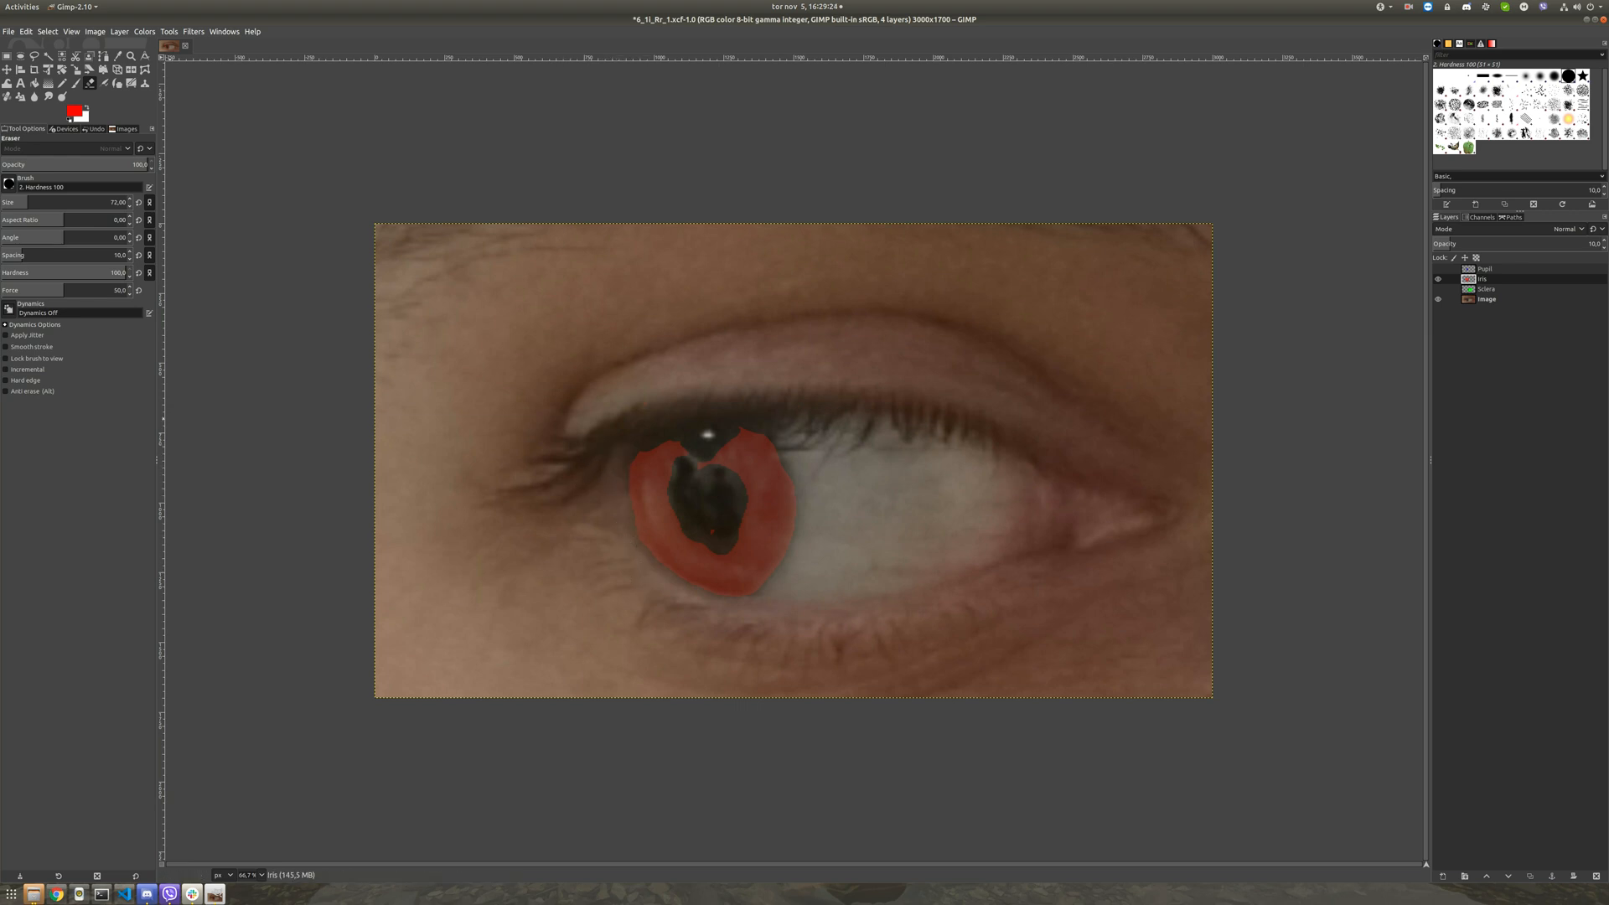
{"action": "key", "text": "p"}
{"action": "mouse_move", "coordinate": [705, 506]}
{"action": "left_mouse_down"}
{"action": "mouse_move", "coordinate": [676, 540]}
{"action": "mouse_move", "coordinate": [666, 496]}
{"action": "mouse_move", "coordinate": [684, 456]}
{"action": "mouse_move", "coordinate": [681, 511]}
{"action": "mouse_move", "coordinate": [703, 550]}
{"action": "mouse_move", "coordinate": [739, 520]}
{"action": "mouse_move", "coordinate": [732, 549]}
{"action": "mouse_move", "coordinate": [705, 517]}
{"action": "mouse_move", "coordinate": [707, 481]}
{"action": "mouse_move", "coordinate": [734, 480]}
{"action": "mouse_move", "coordinate": [725, 555]}
{"action": "left_mouse_up"}
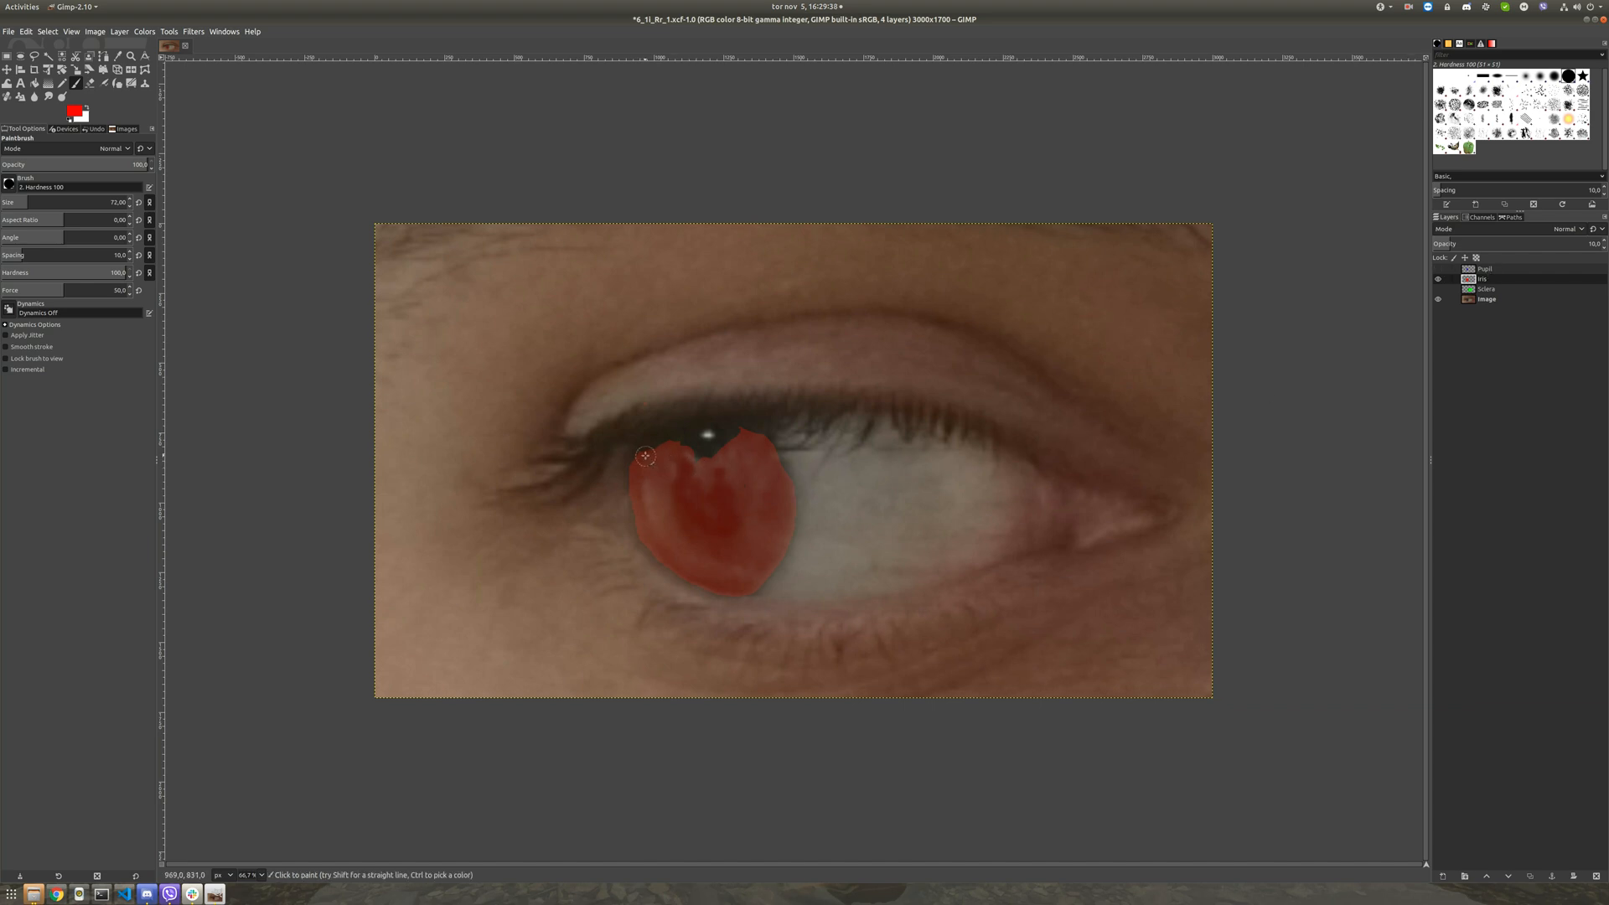
{"action": "left_click_drag", "start_coordinate": [656, 444], "coordinate": [763, 436]}
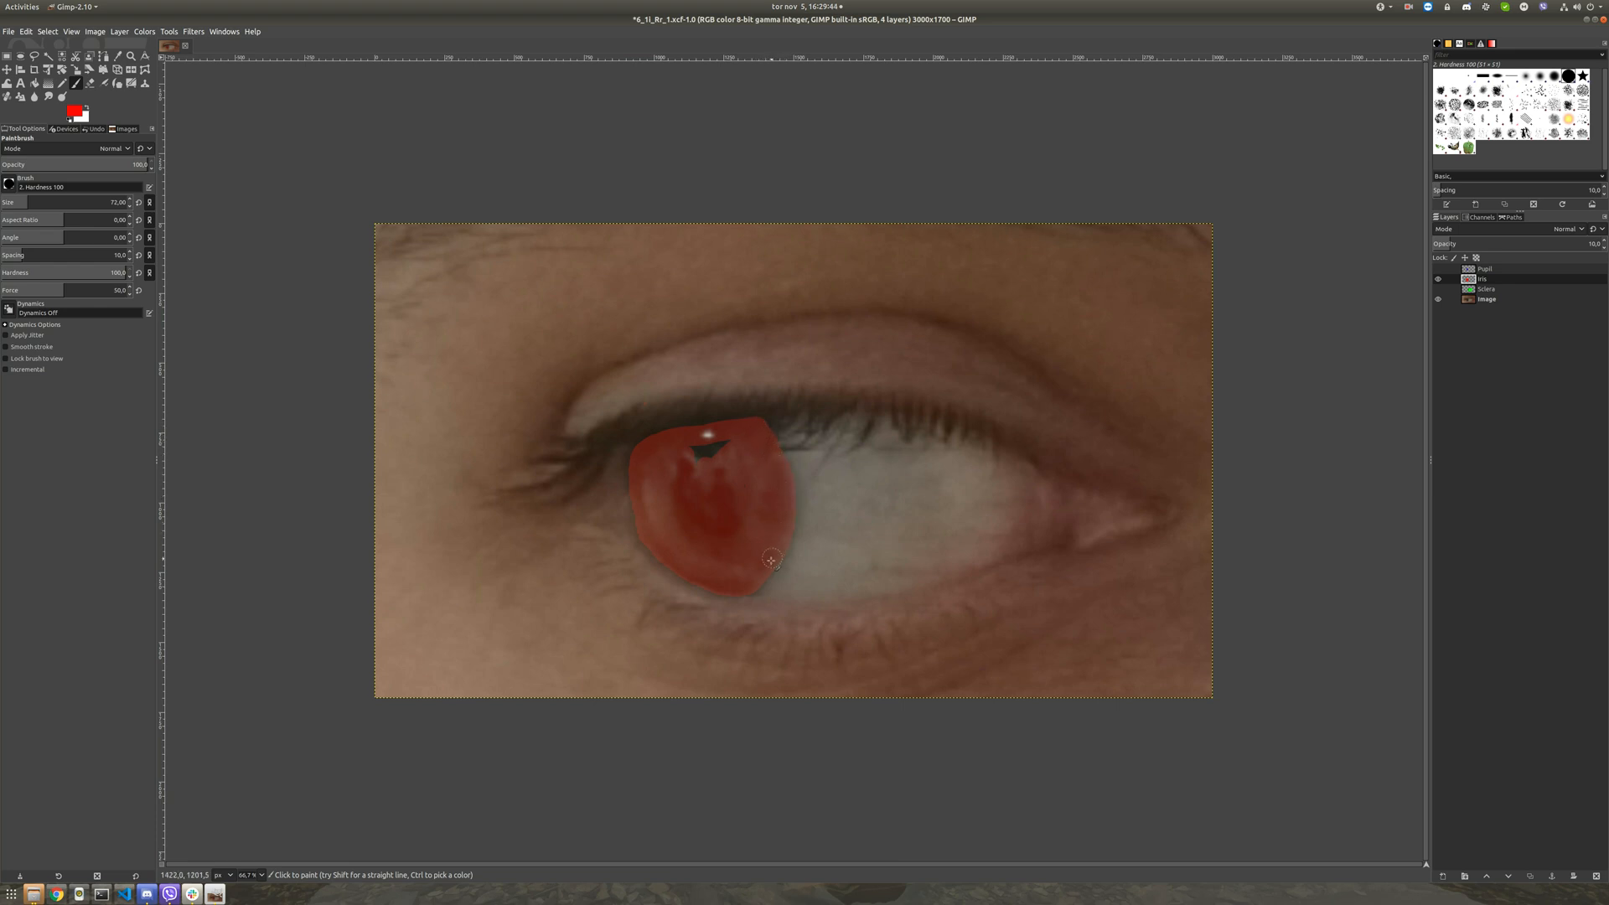
{"action": "left_click_drag", "start_coordinate": [701, 455], "coordinate": [724, 452]}
Step: Hide the Iris layer, then show and select the Pupil layer with pure blue (0000ff) as the foreground colour
{"action": "left_click", "coordinate": [1438, 280]}
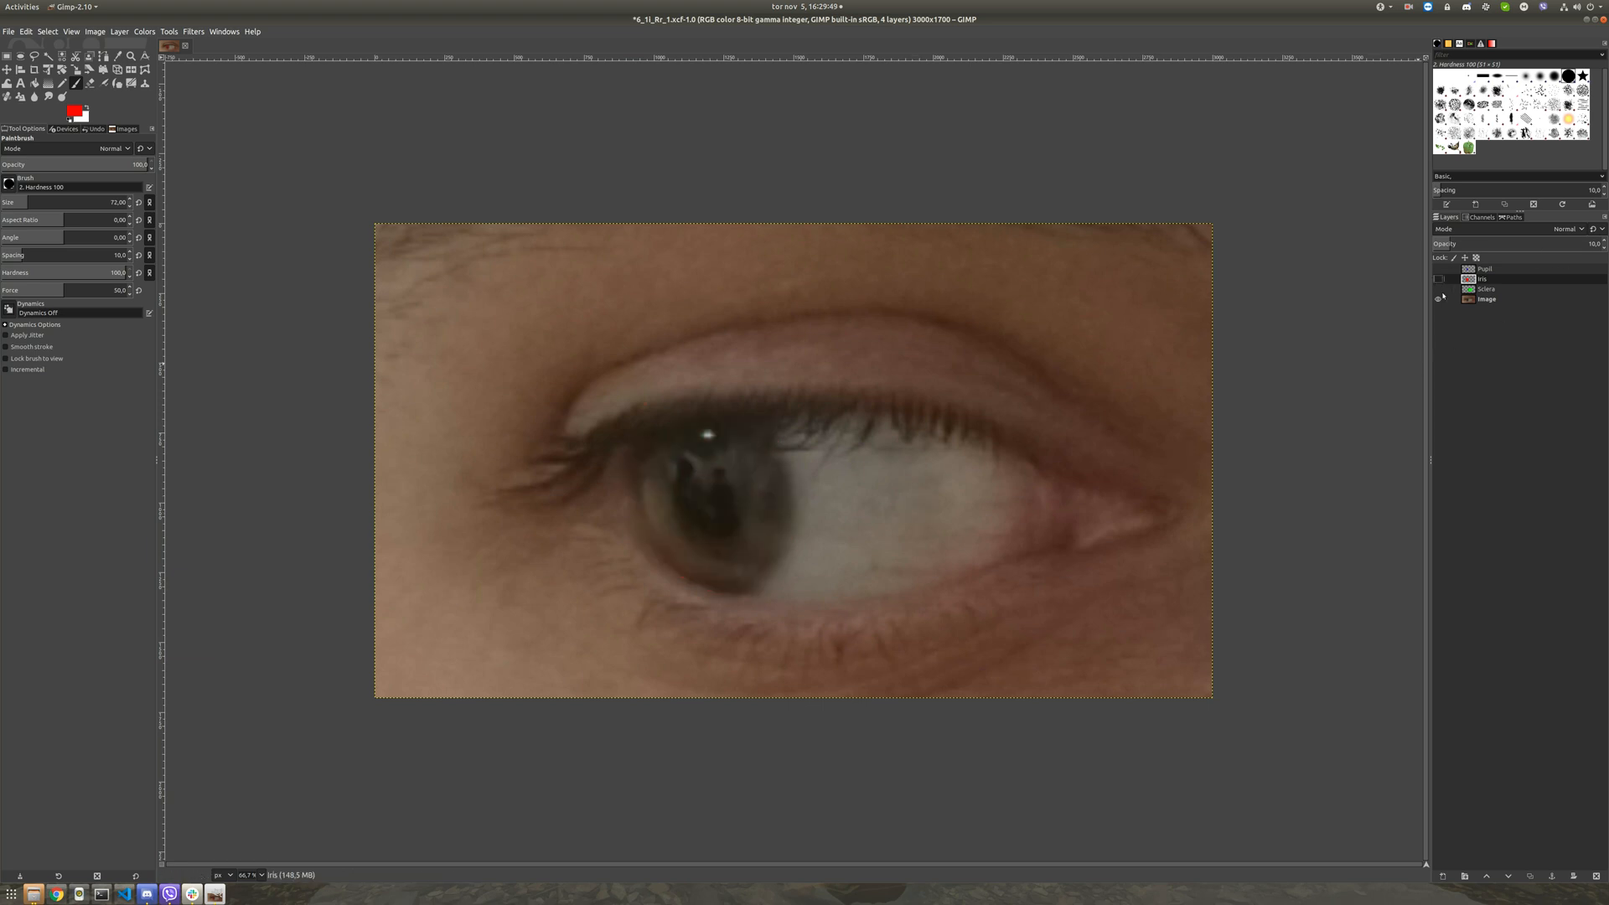
{"action": "left_click", "coordinate": [1491, 270]}
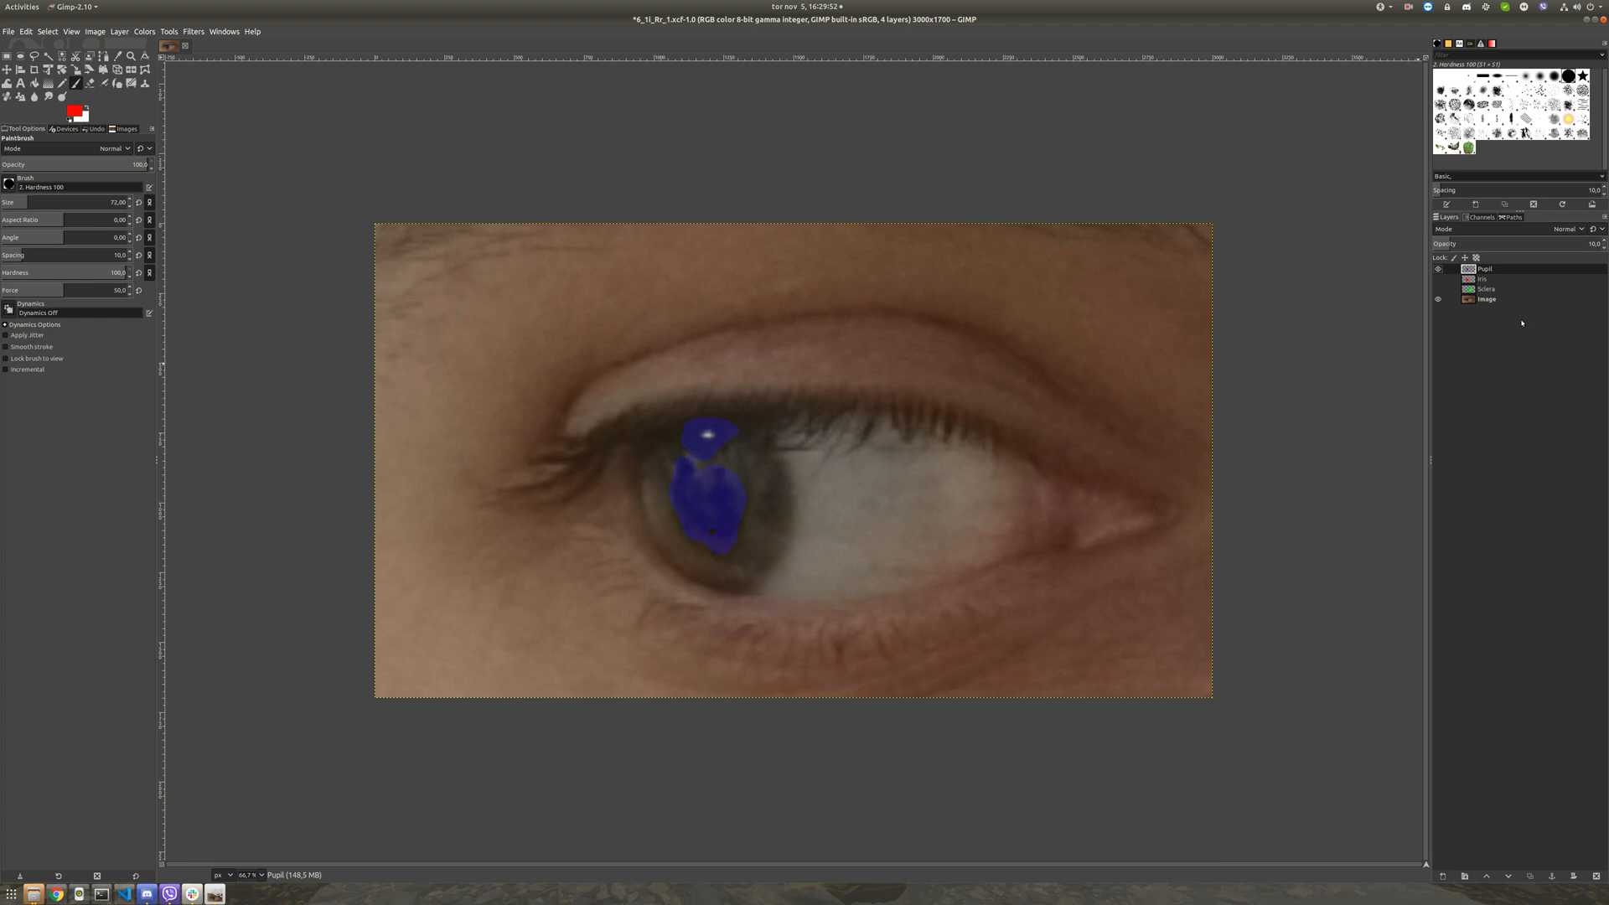
{"action": "left_click", "coordinate": [76, 115]}
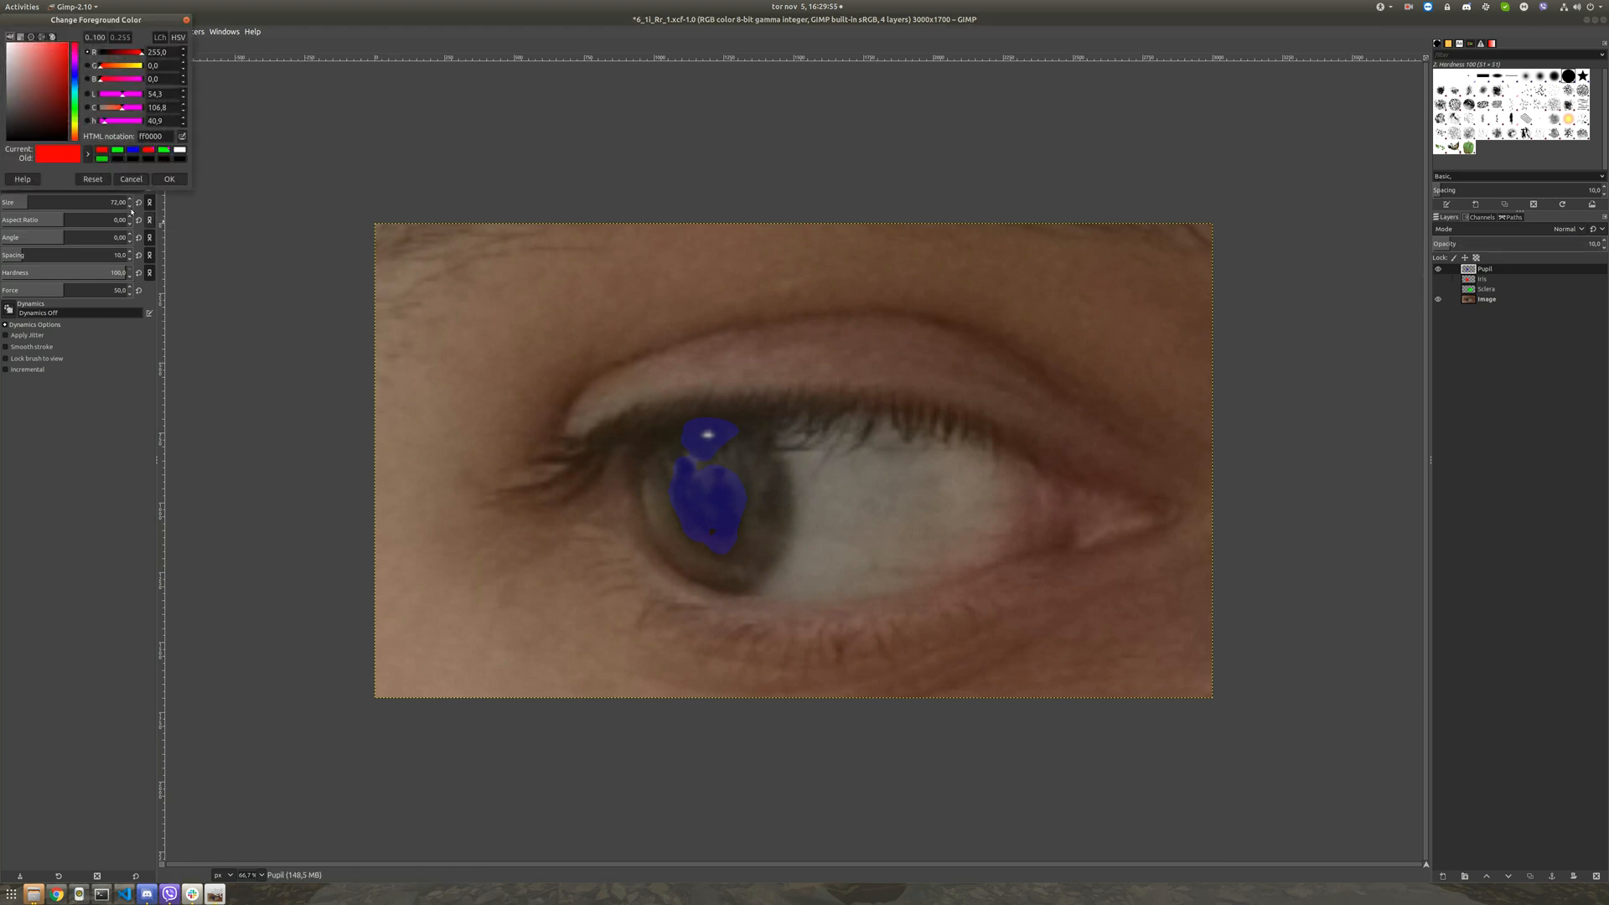
{"action": "left_click", "coordinate": [131, 151]}
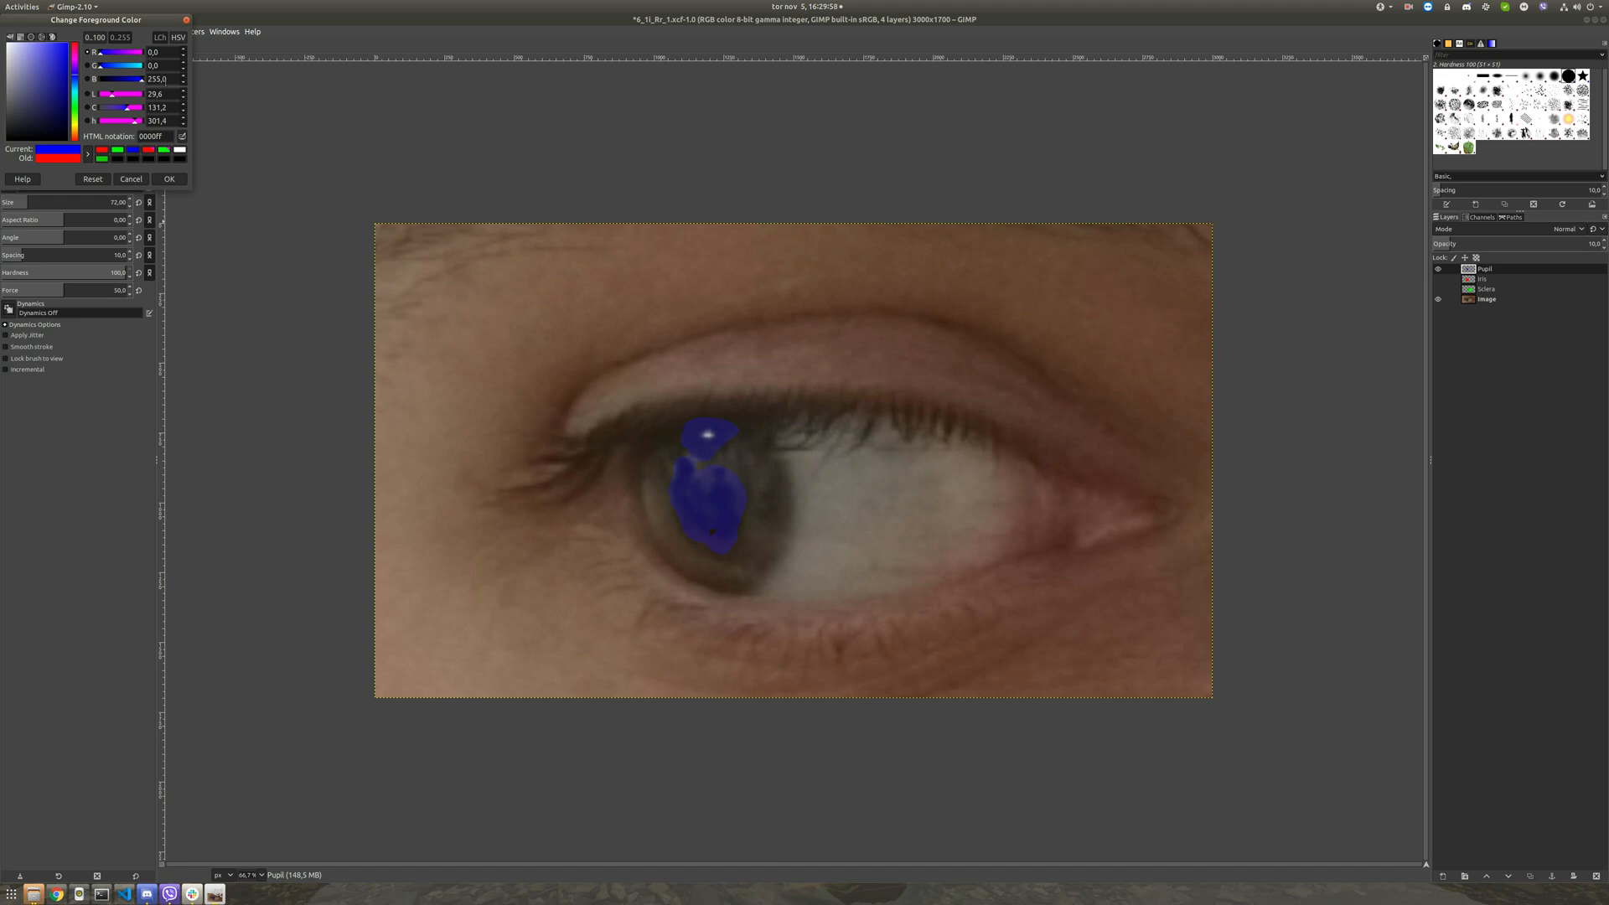
{"action": "left_click", "coordinate": [167, 180]}
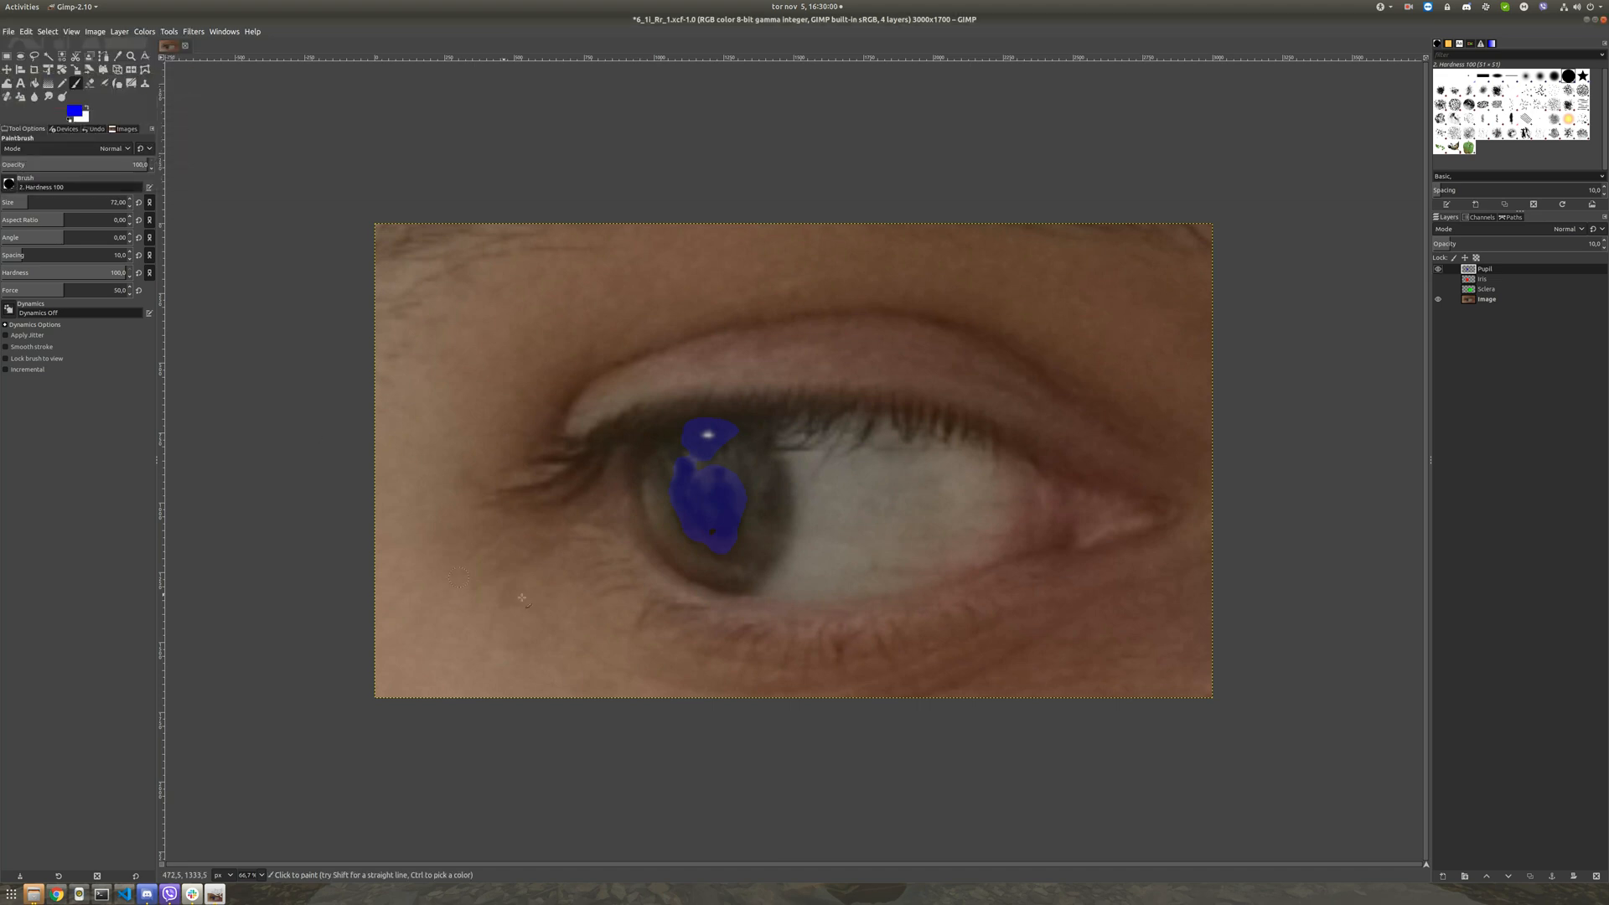
Step: Erase the stray upper blob of the pupil mask and paint the rest of the pupil blue into a full oval
{"action": "key", "text": "shift+e"}
{"action": "mouse_move", "coordinate": [675, 444]}
{"action": "left_mouse_down"}
{"action": "mouse_move", "coordinate": [712, 438]}
{"action": "mouse_move", "coordinate": [694, 416]}
{"action": "mouse_move", "coordinate": [731, 445]}
{"action": "mouse_move", "coordinate": [658, 461]}
{"action": "left_mouse_up"}
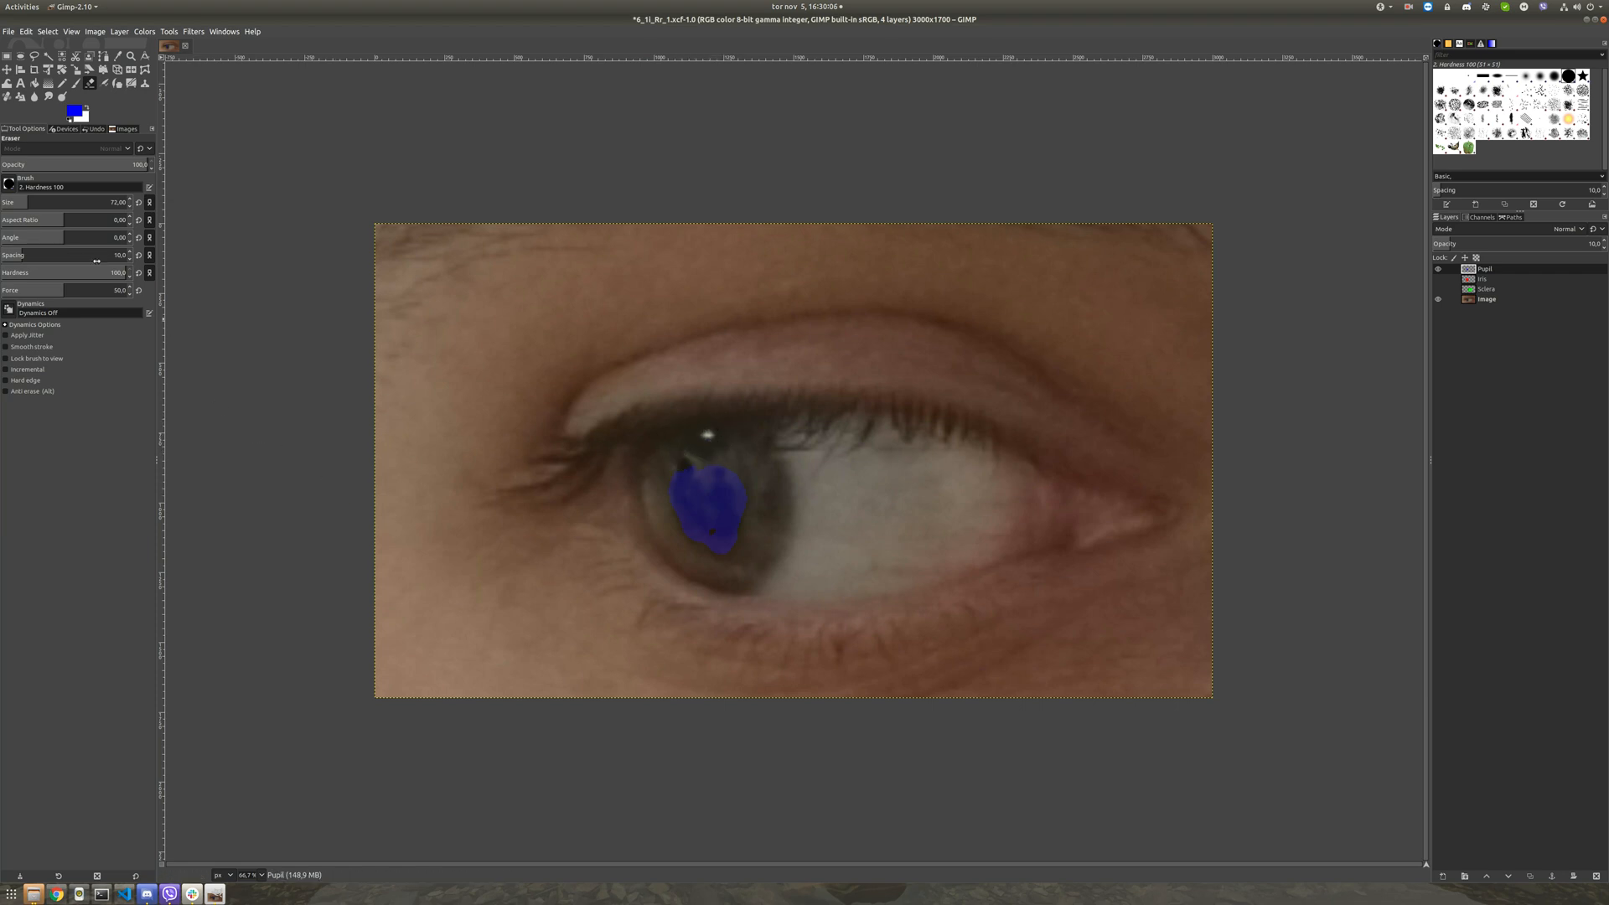
{"action": "left_click", "coordinate": [77, 84]}
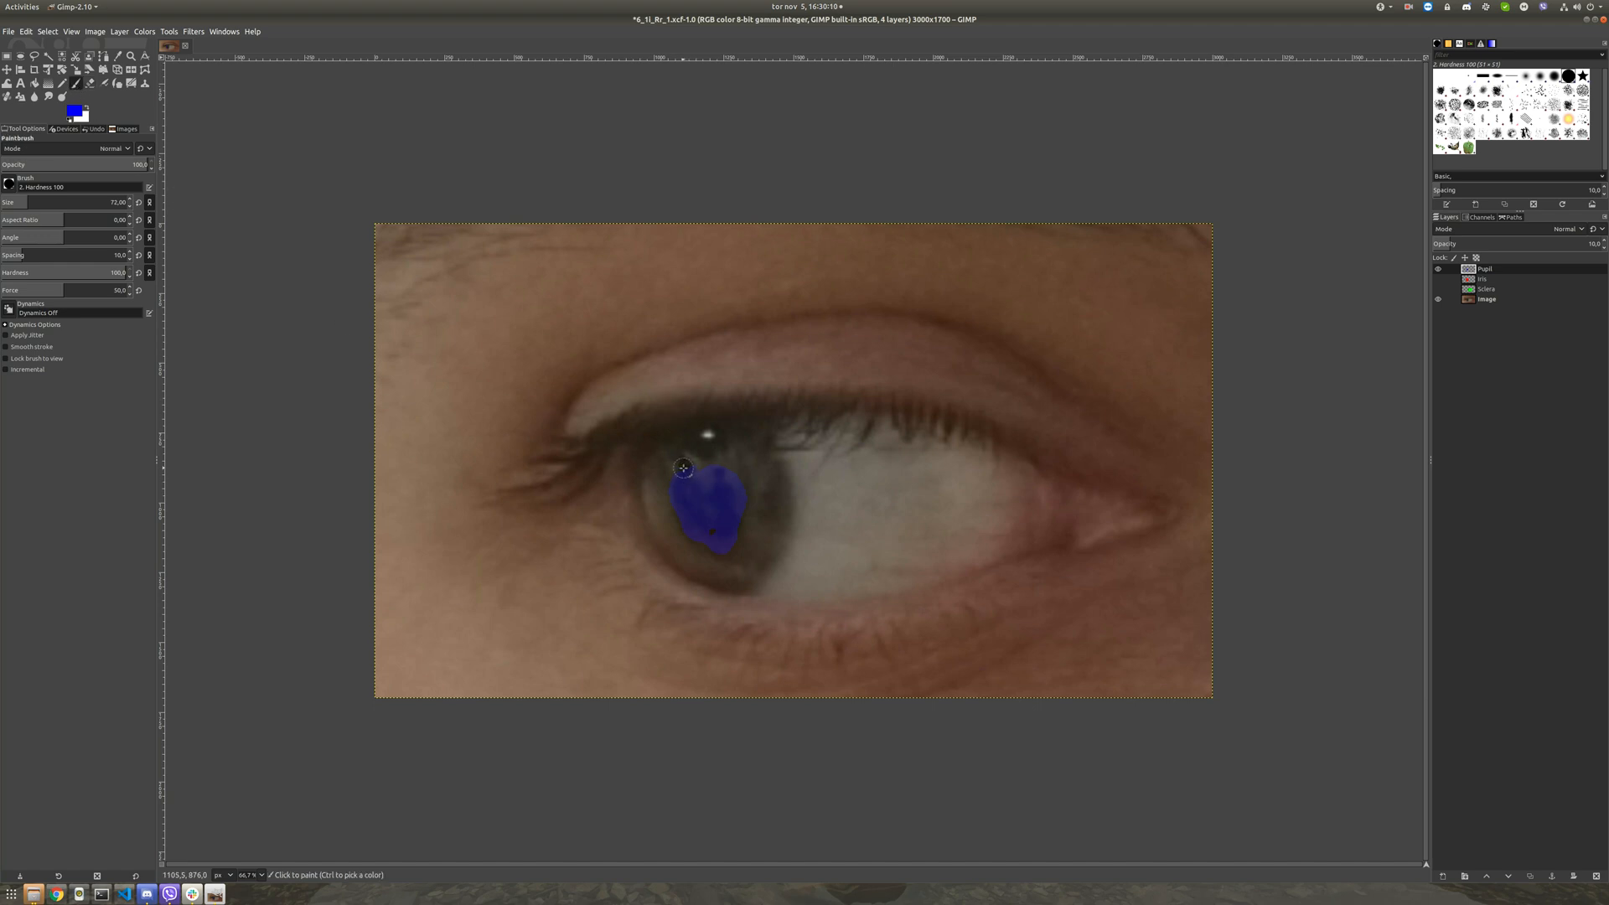
{"action": "mouse_move", "coordinate": [687, 461]}
{"action": "left_mouse_down"}
{"action": "mouse_move", "coordinate": [696, 531]}
{"action": "mouse_move", "coordinate": [727, 547]}
{"action": "mouse_move", "coordinate": [740, 497]}
{"action": "mouse_move", "coordinate": [691, 461]}
{"action": "mouse_move", "coordinate": [716, 526]}
{"action": "mouse_move", "coordinate": [749, 531]}
{"action": "mouse_move", "coordinate": [714, 481]}
{"action": "left_mouse_up"}
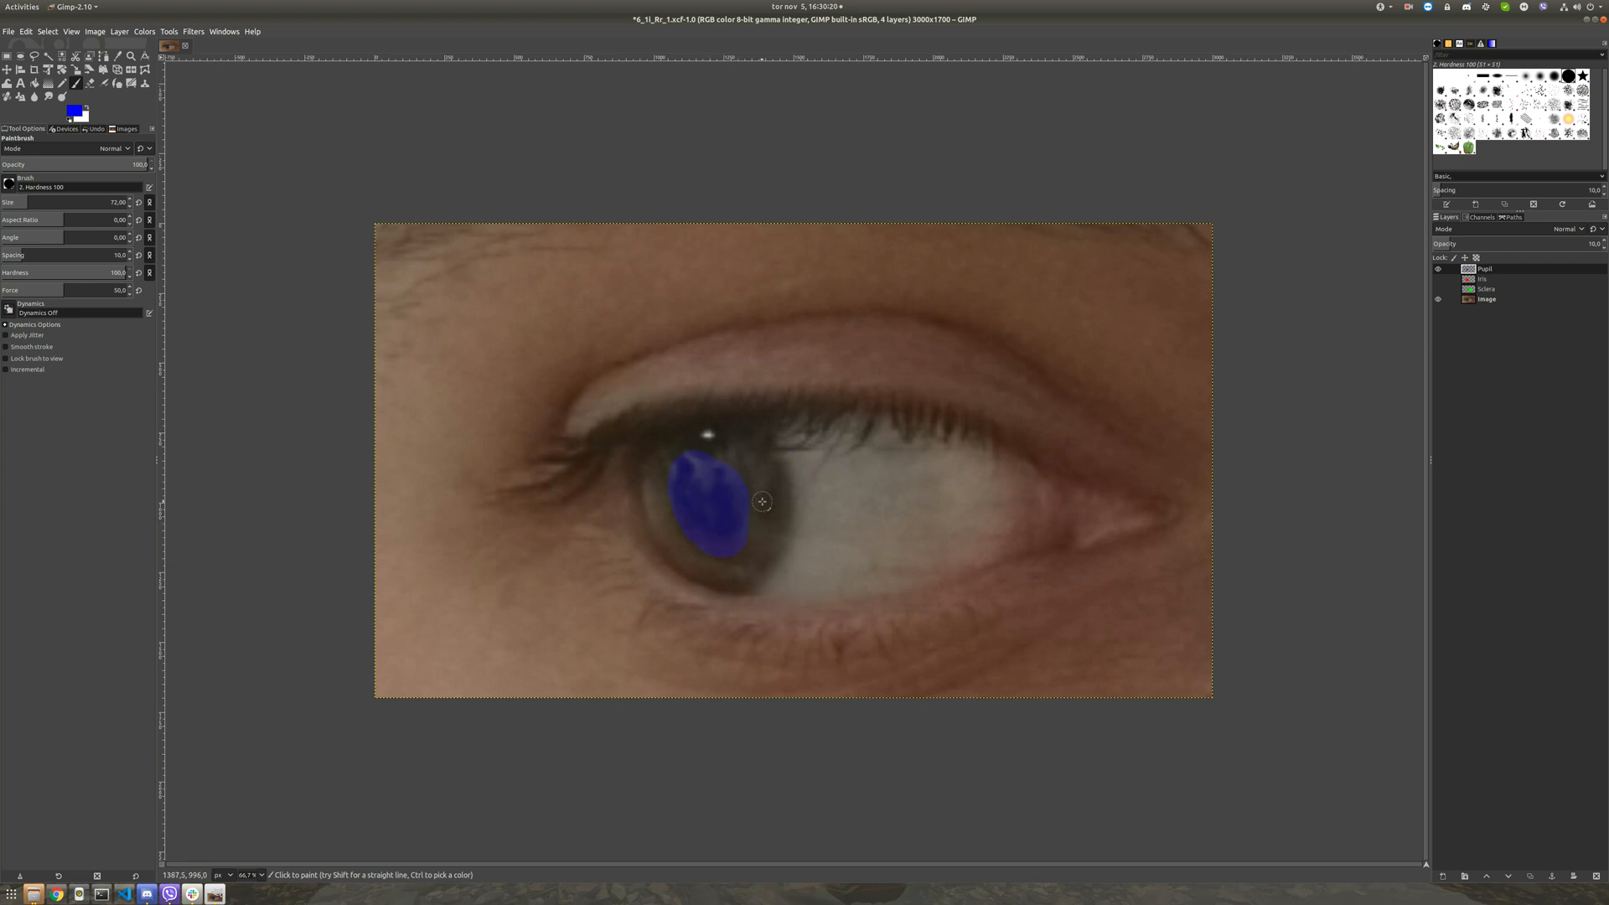
Step: Show the Iris and Sclera layers again and save the image
{"action": "left_click", "coordinate": [1438, 279]}
{"action": "left_click", "coordinate": [1438, 289]}
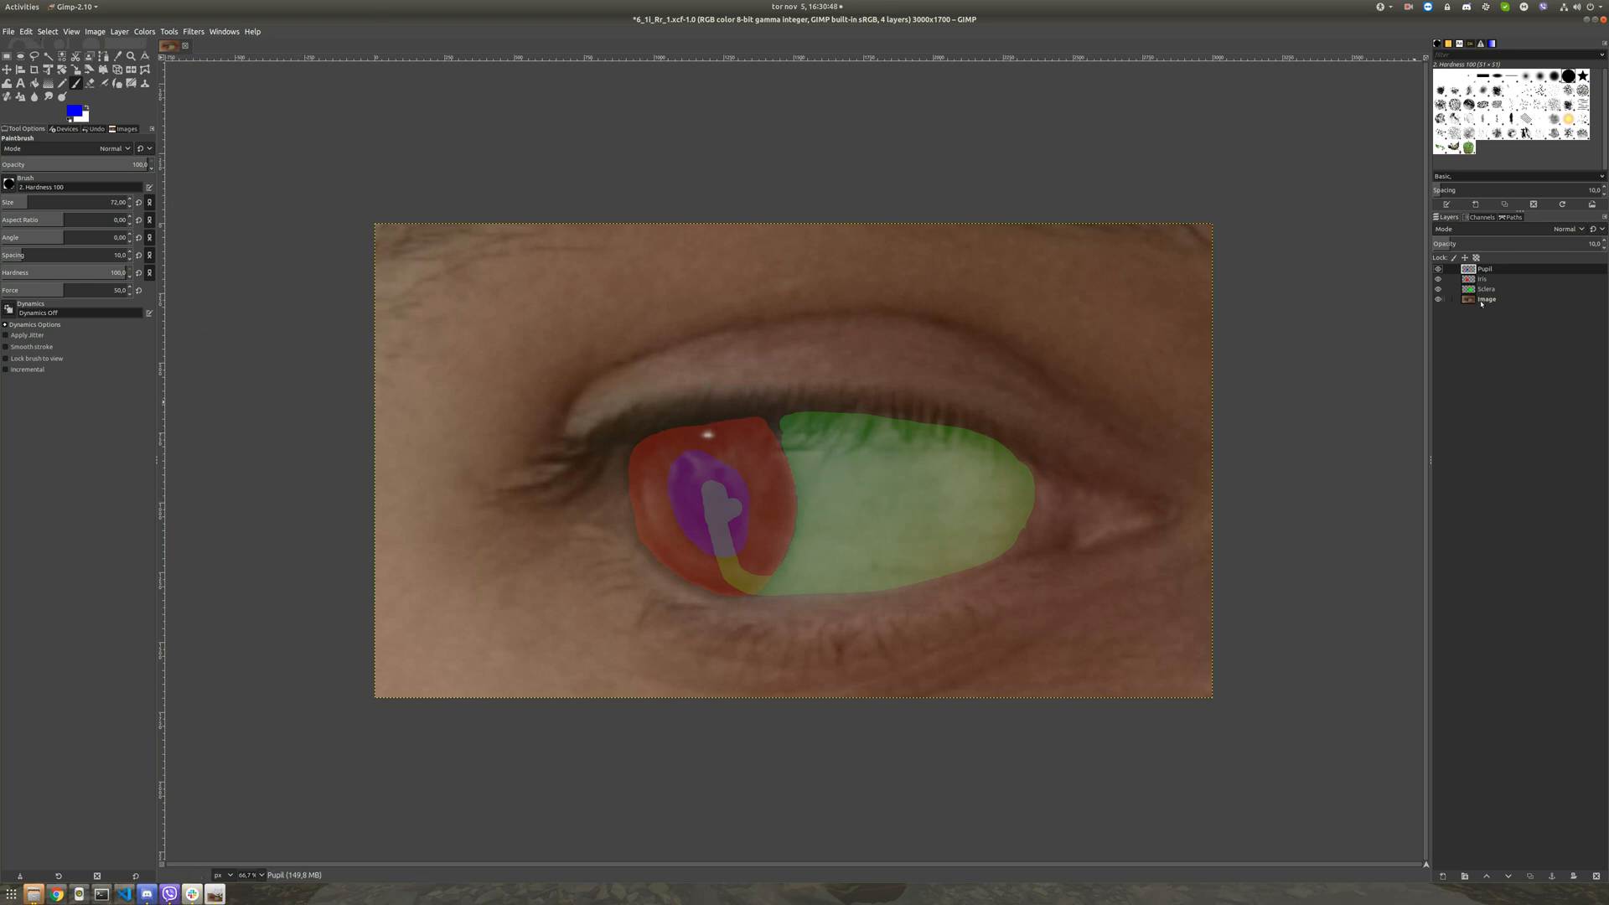
{"action": "left_click", "coordinate": [8, 31]}
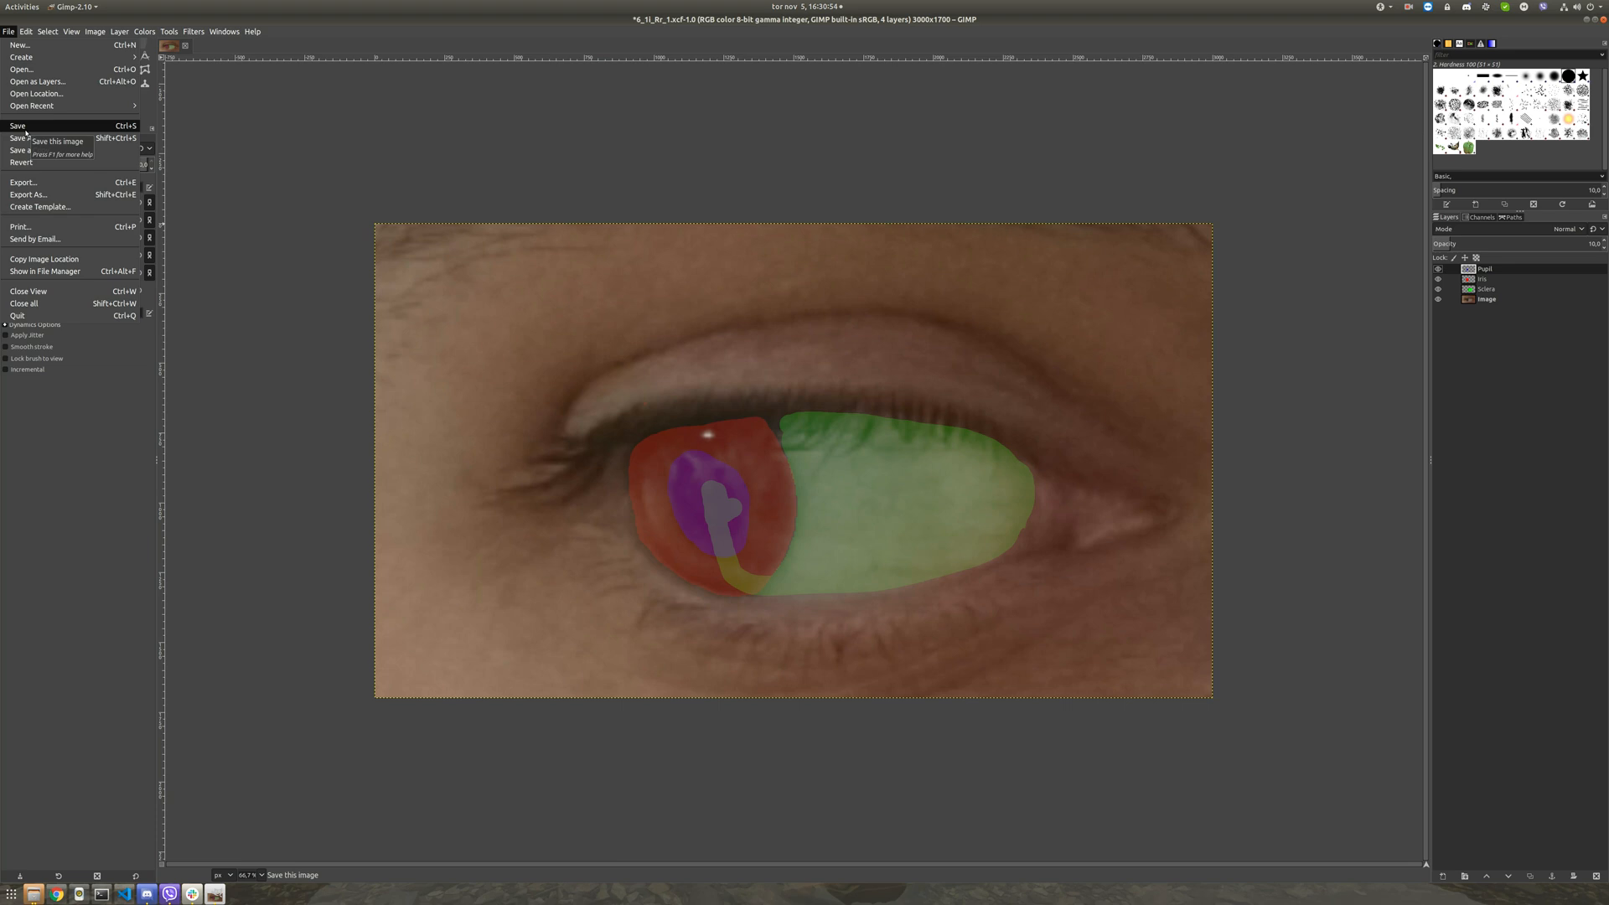
{"action": "left_click", "coordinate": [25, 128]}
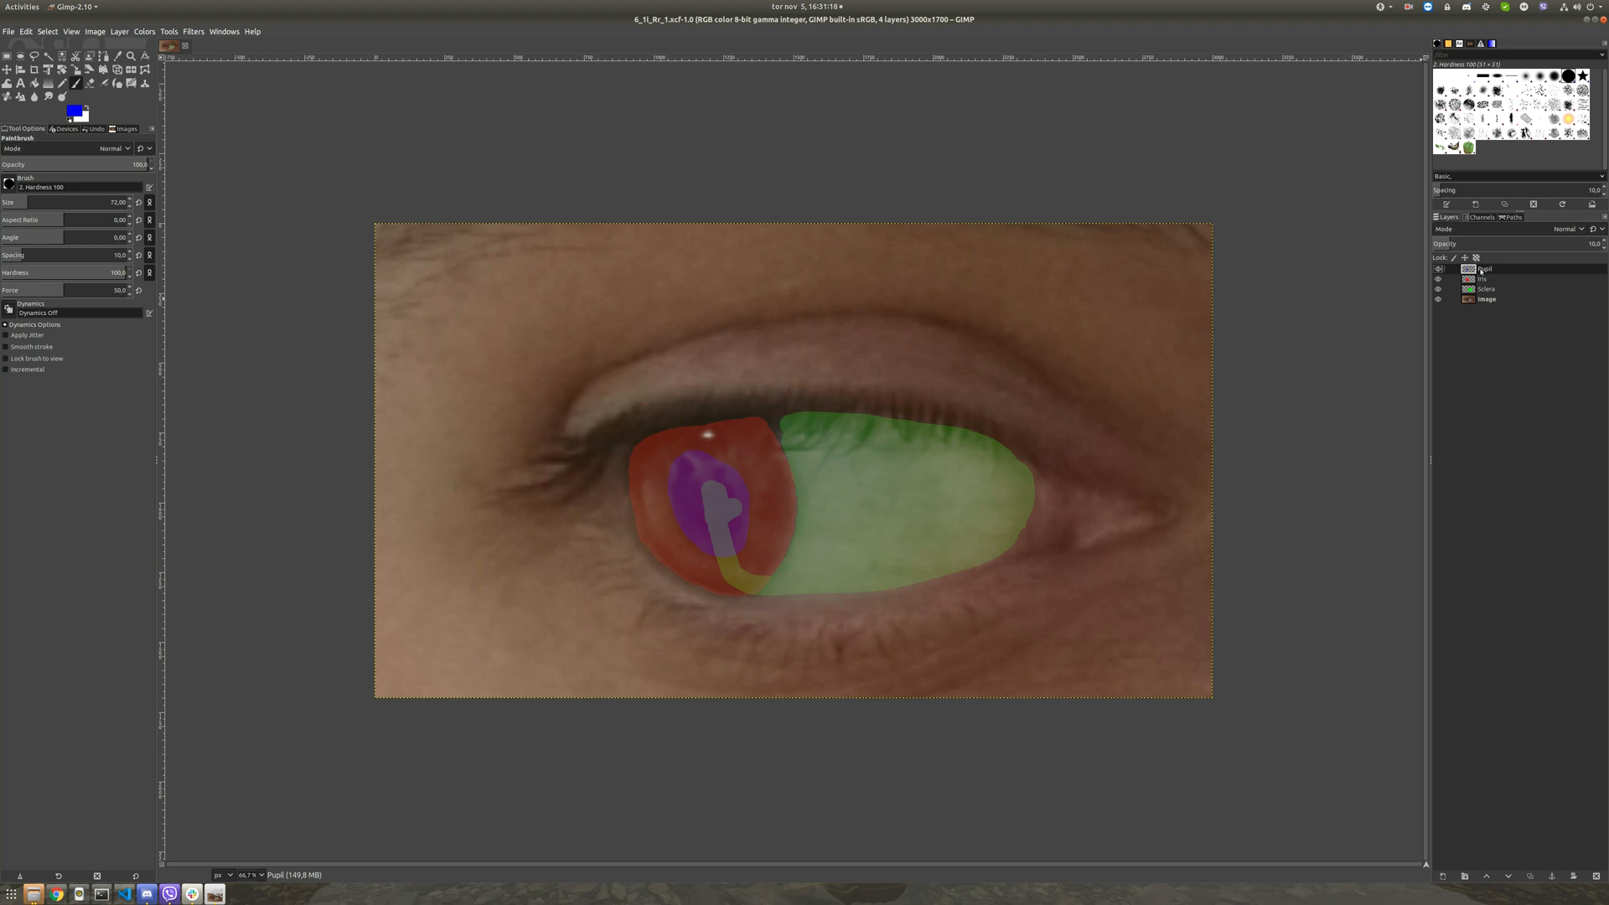
Step: Set the Sclera layer's opacity to 100 in its layer attributes
{"action": "right_click", "coordinate": [1490, 293]}
{"action": "left_click", "coordinate": [1517, 299]}
{"action": "left_click_drag", "start_coordinate": [1419, 326], "coordinate": [1534, 337]}
{"action": "left_click", "coordinate": [1586, 414]}
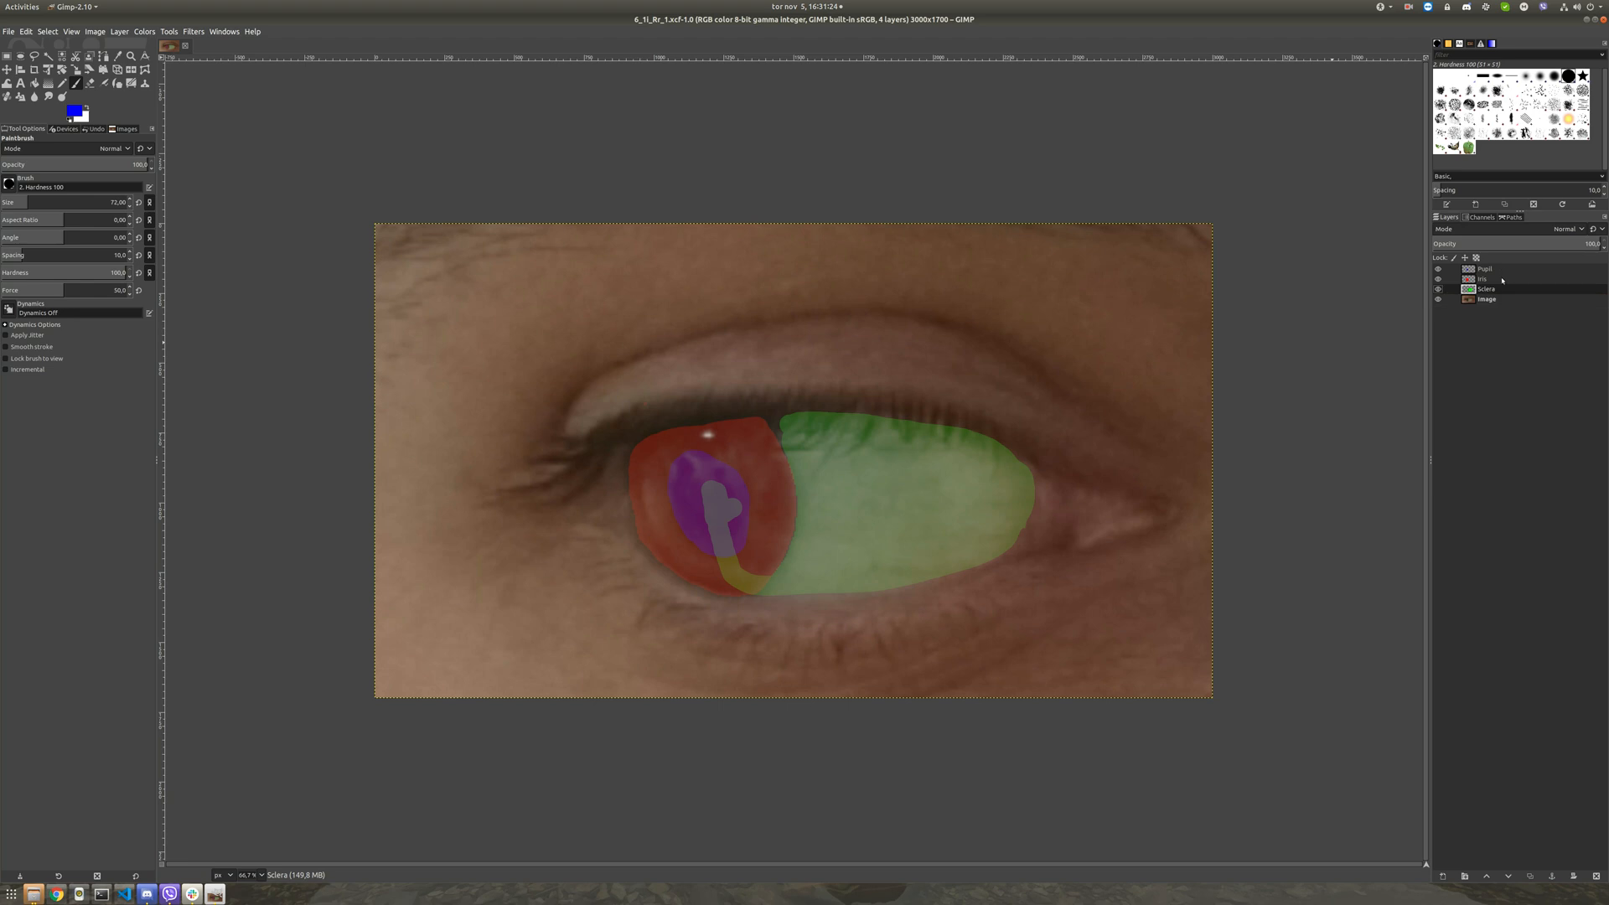
Step: Raise the Iris layer's opacity to 100 in its layer attributes
{"action": "right_click", "coordinate": [1502, 281]}
{"action": "left_click", "coordinate": [1519, 286]}
{"action": "left_click_drag", "start_coordinate": [1442, 311], "coordinate": [1517, 316]}
{"action": "left_click", "coordinate": [1584, 403]}
Step: Raise the Pupil layer's opacity to 100 in its layer attributes
{"action": "left_click", "coordinate": [1517, 269]}
{"action": "right_click", "coordinate": [1517, 270]}
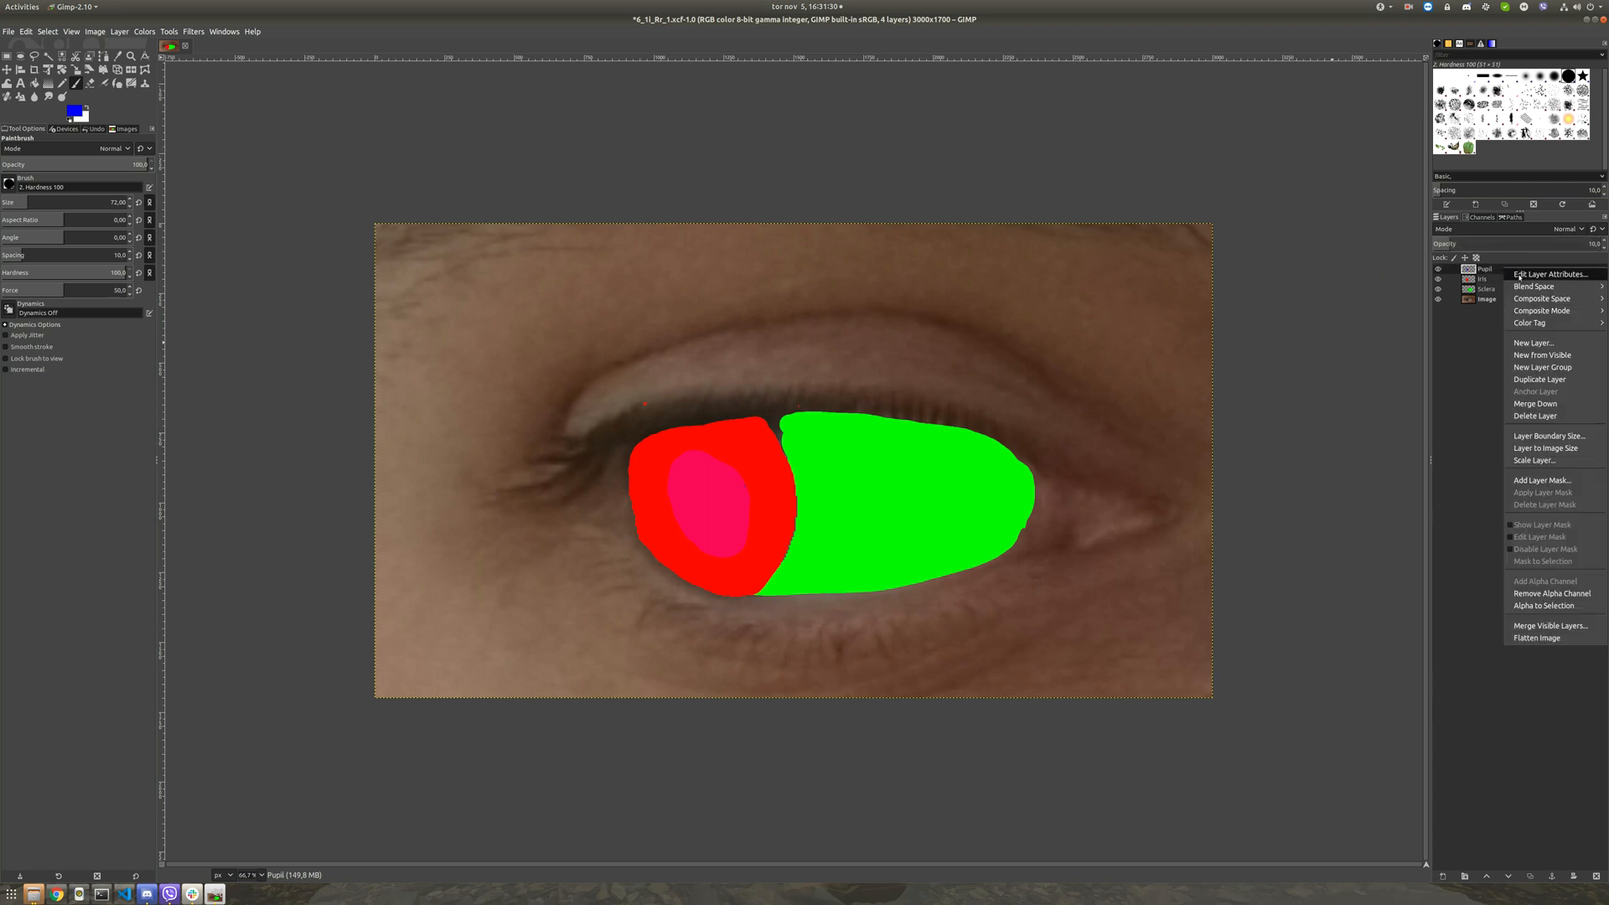
{"action": "left_click", "coordinate": [1520, 275]}
{"action": "left_click_drag", "start_coordinate": [1425, 303], "coordinate": [1502, 305]}
{"action": "left_click", "coordinate": [1585, 392]}
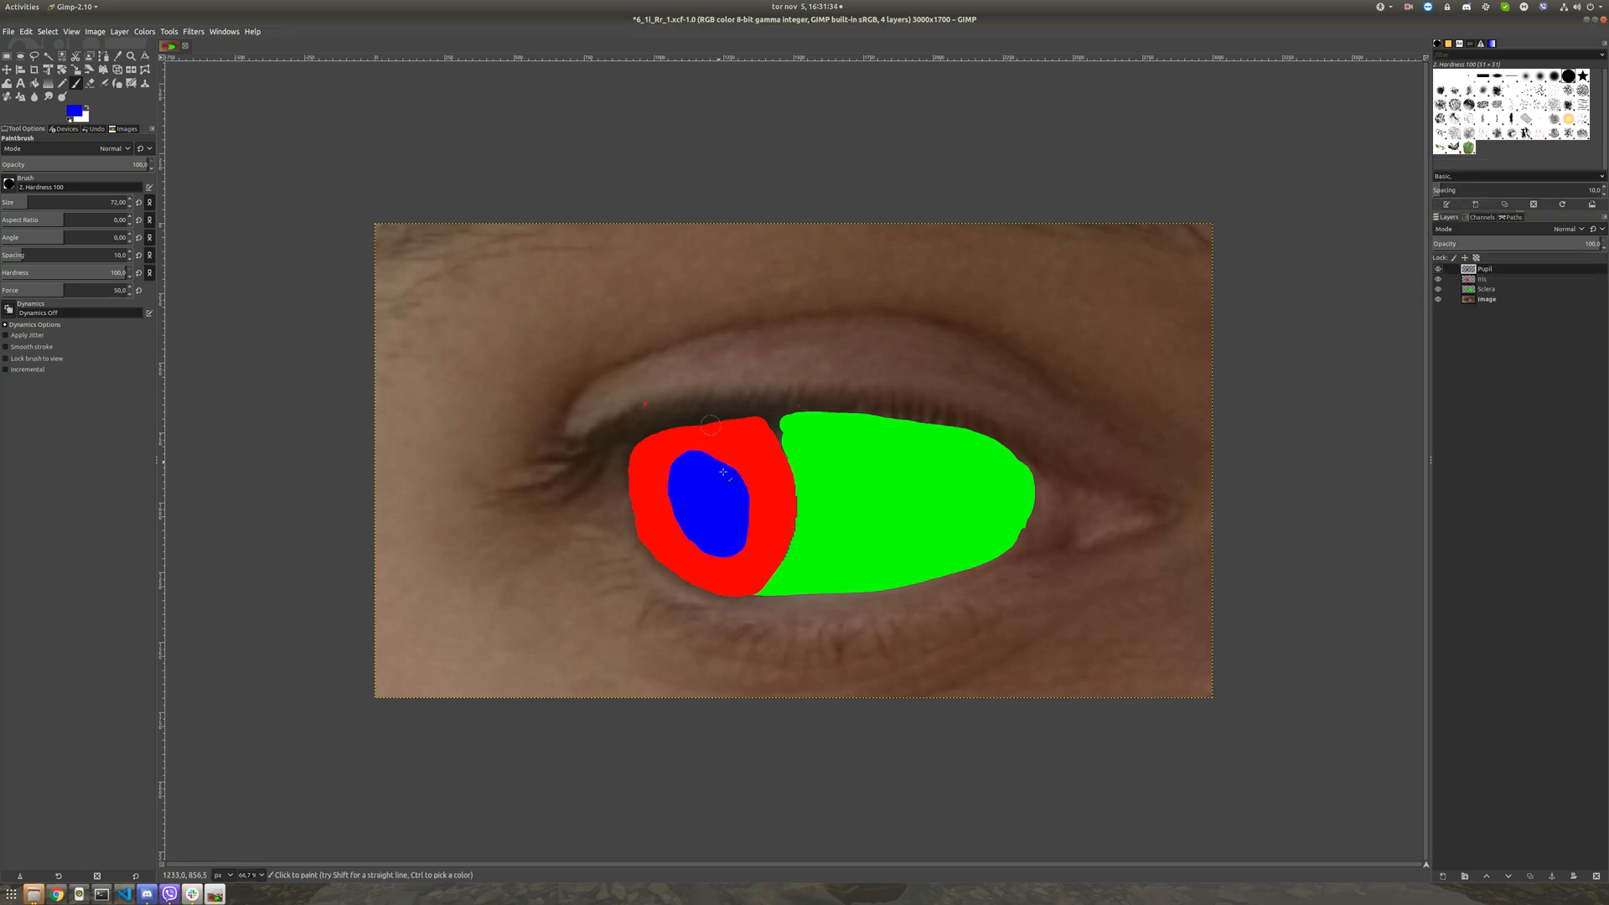
Step: Erase the stray red dot above the iris on the Iris layer
{"action": "key", "text": "Page_Down"}
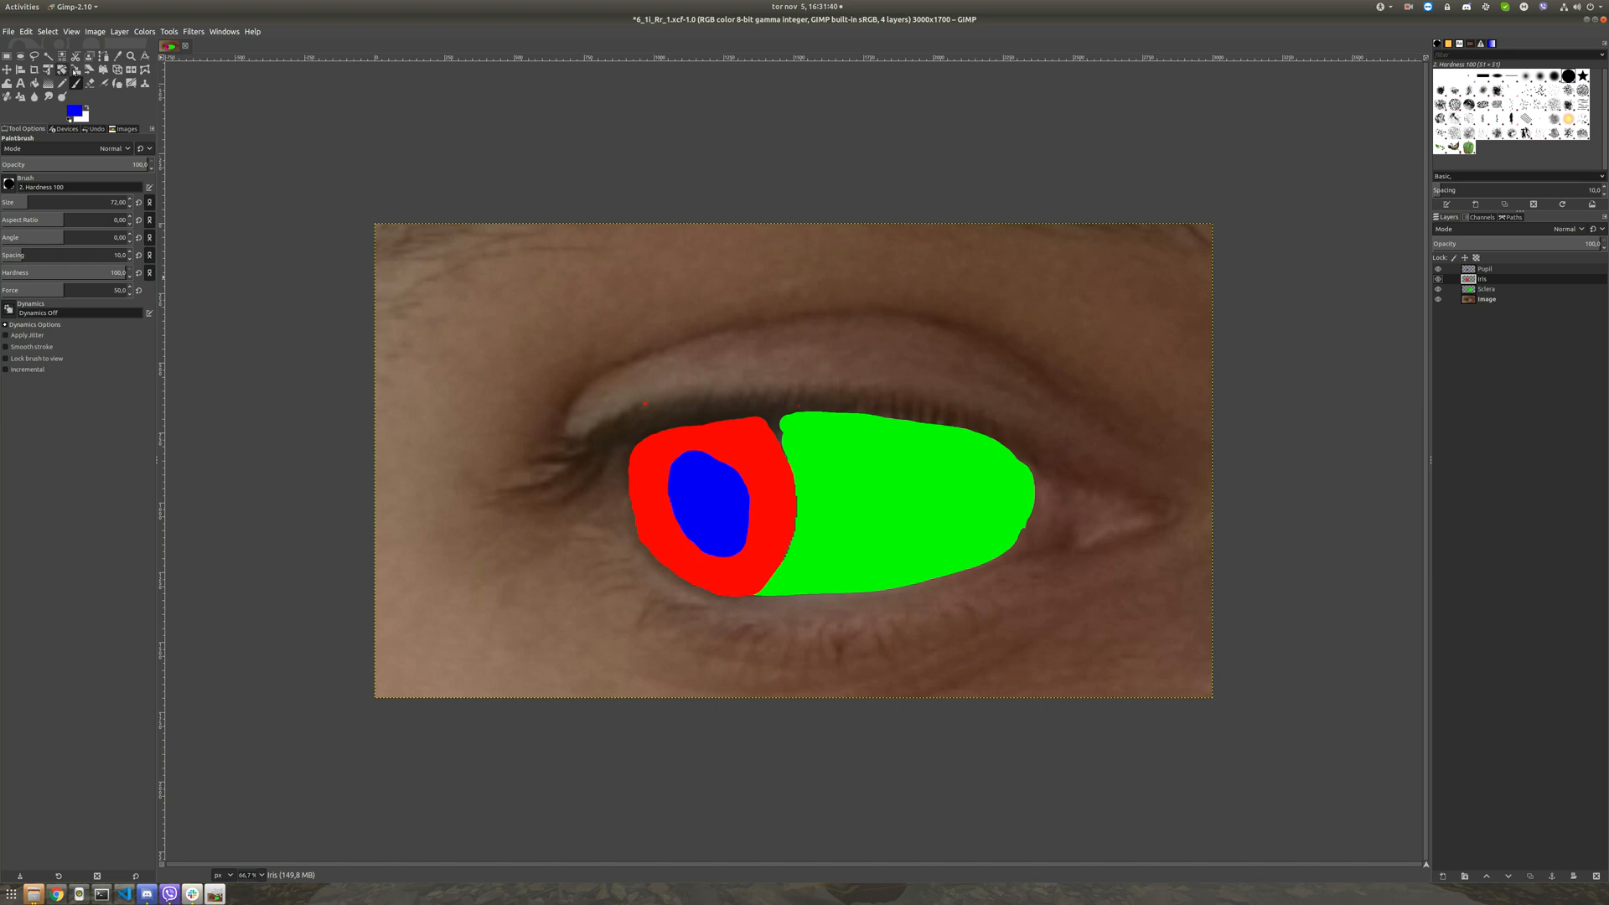
{"action": "key", "text": "shift+e"}
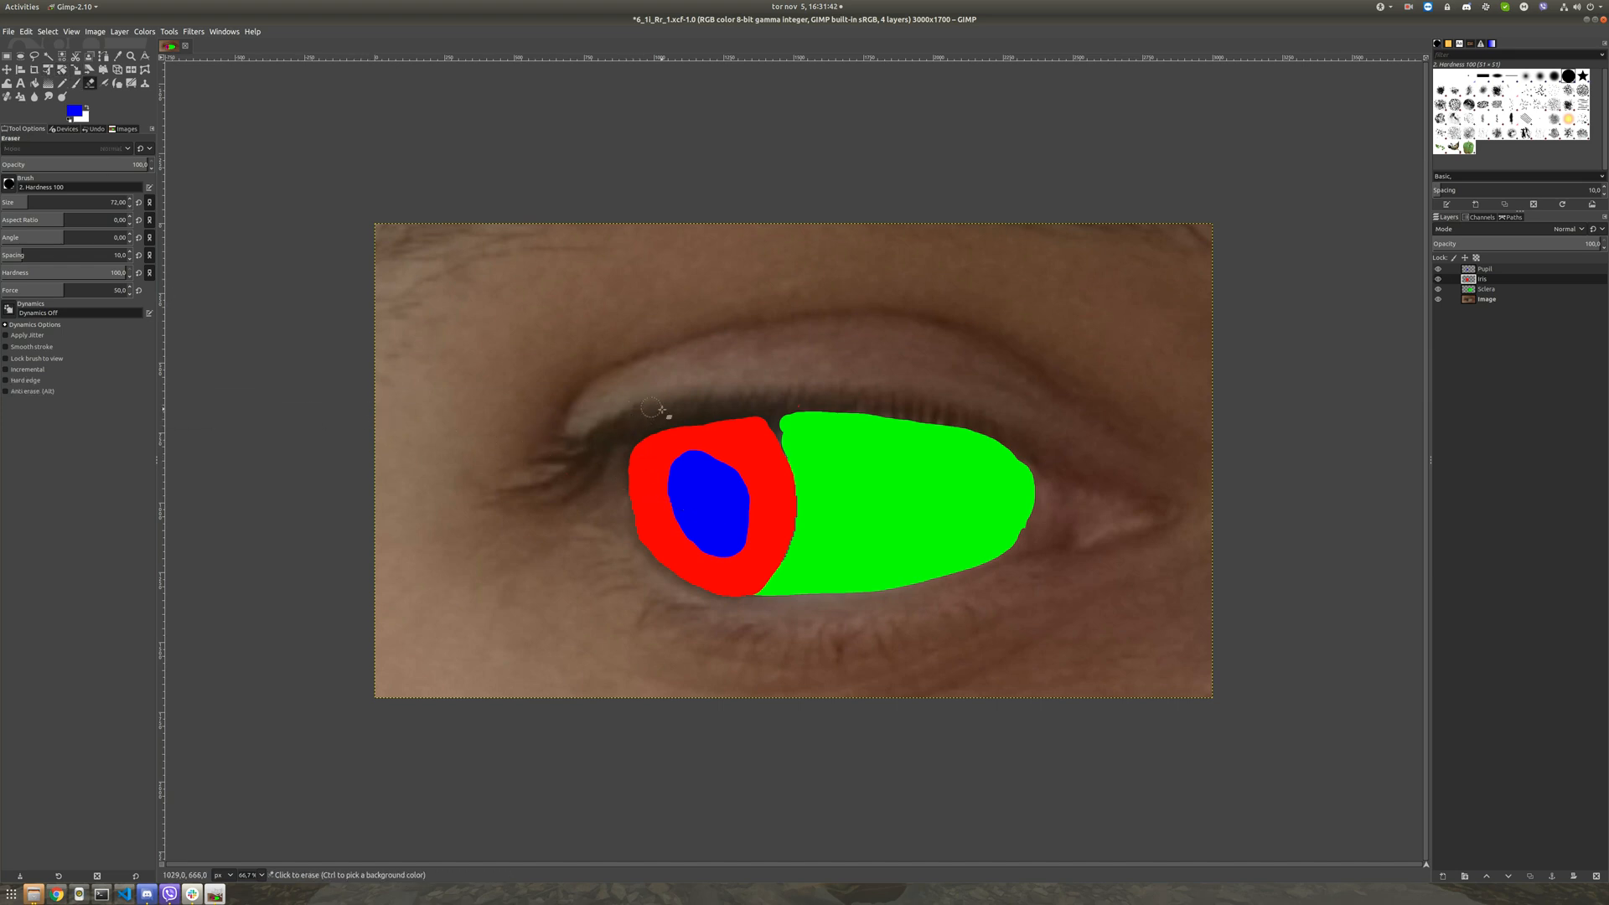
{"action": "left_click", "coordinate": [798, 407]}
{"action": "key", "text": "ctrl"}
Step: Start exporting the image under the existing file name 6_1i_Rr_1.png in the annotations/6 folder
{"action": "left_click", "coordinate": [8, 31]}
{"action": "left_click", "coordinate": [50, 194]}
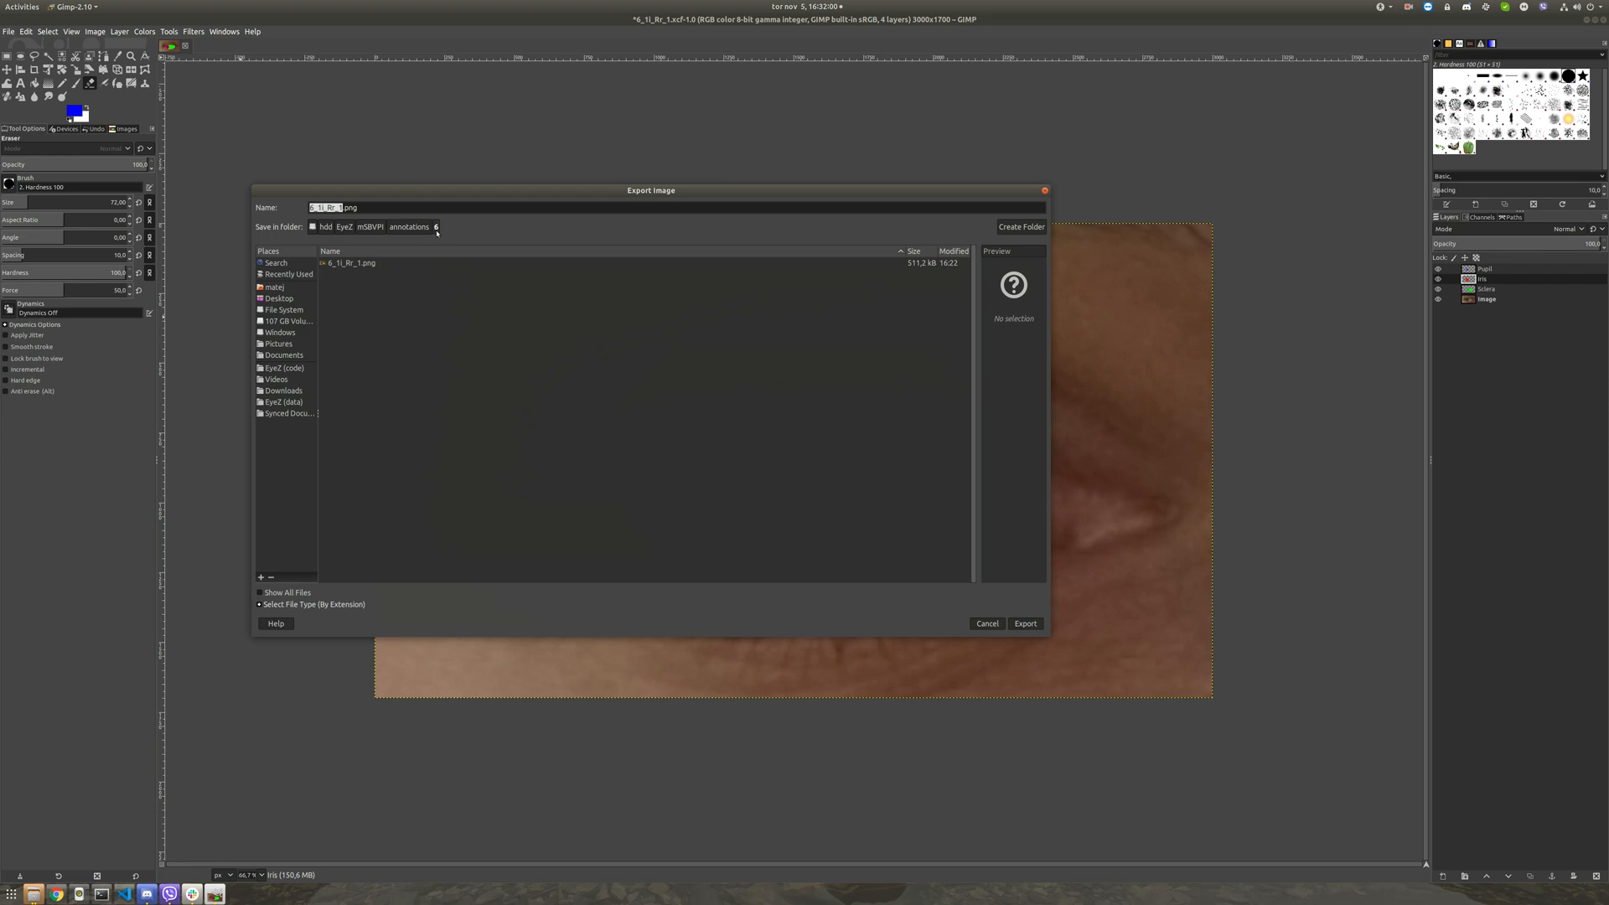
{"action": "left_click", "coordinate": [346, 263]}
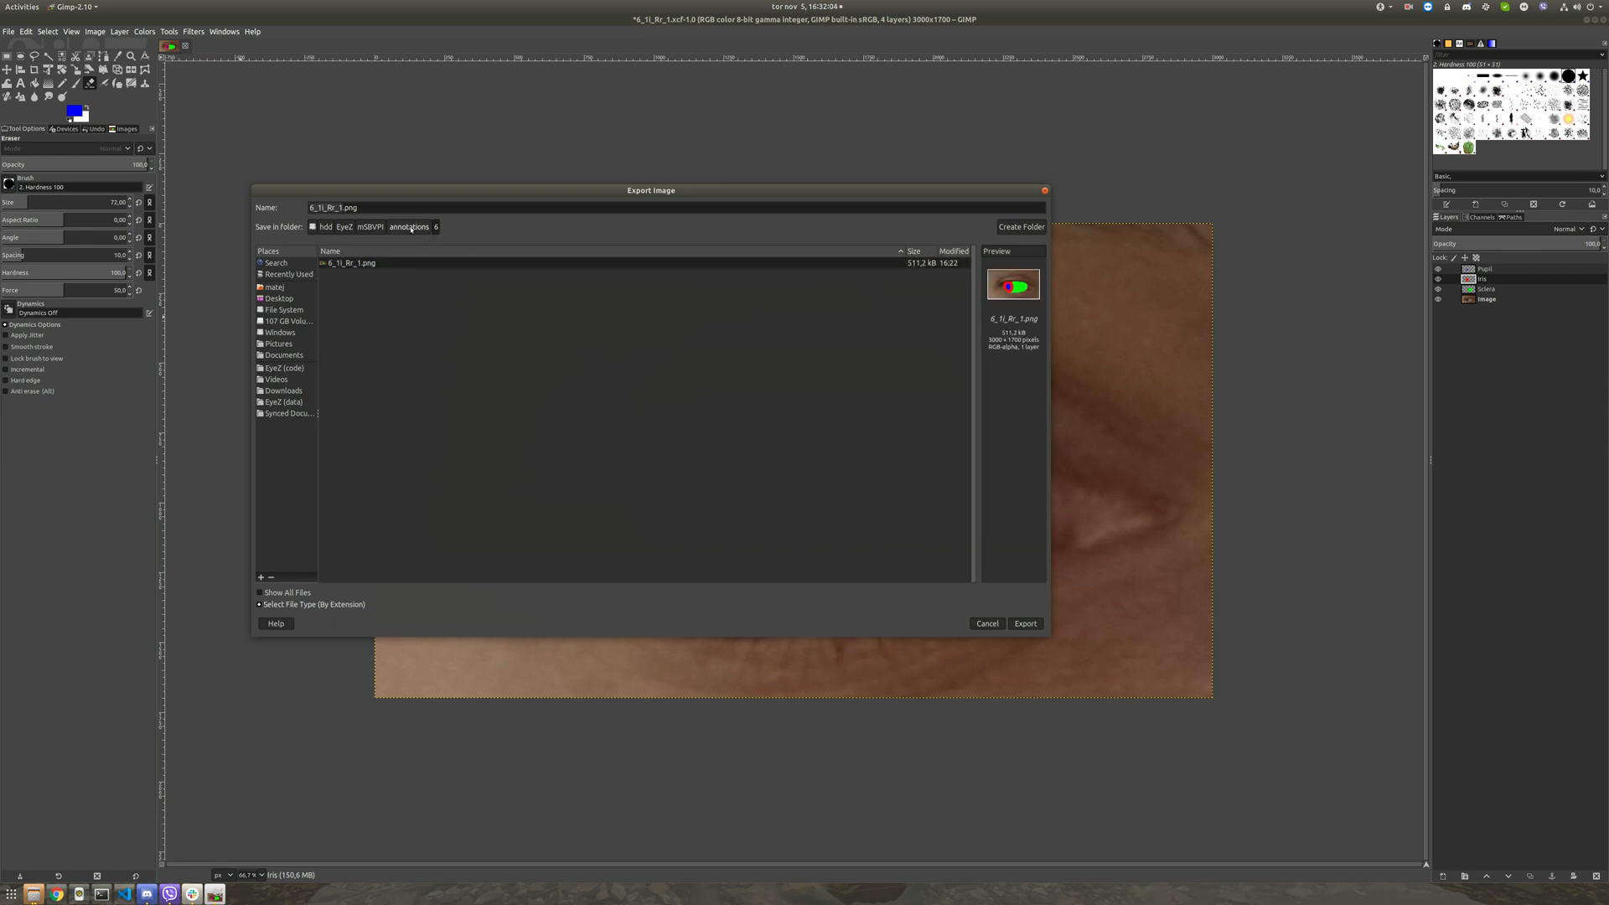
Step: Look through the subfolders of mSBVPI and return to the annotations/6 folder
{"action": "left_click", "coordinate": [376, 227]}
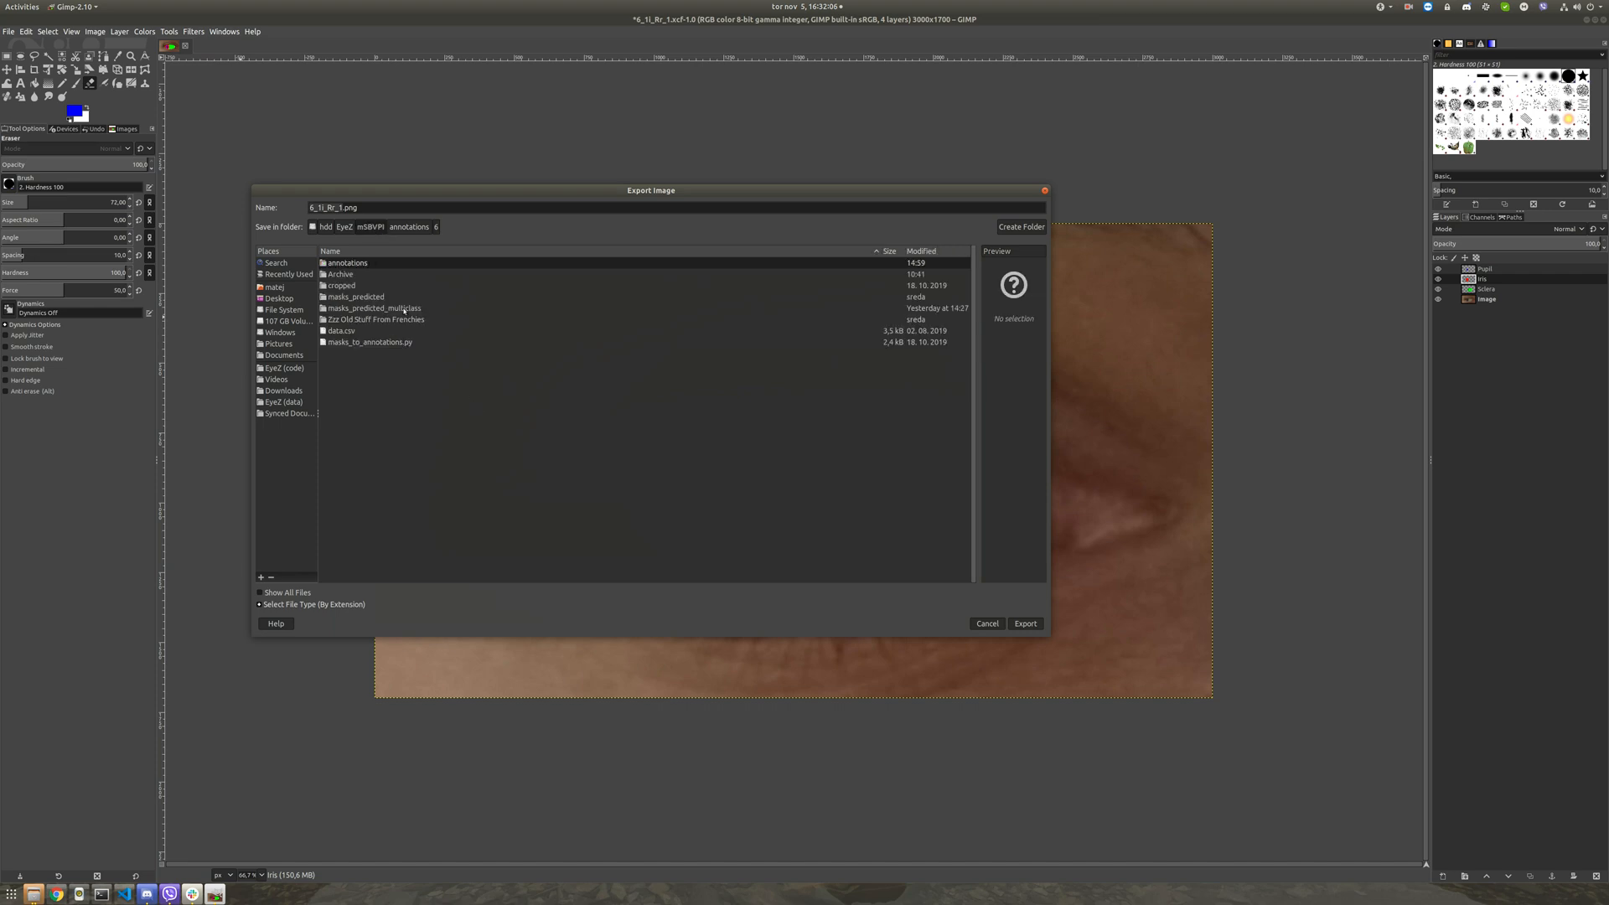
{"action": "left_click", "coordinate": [359, 286]}
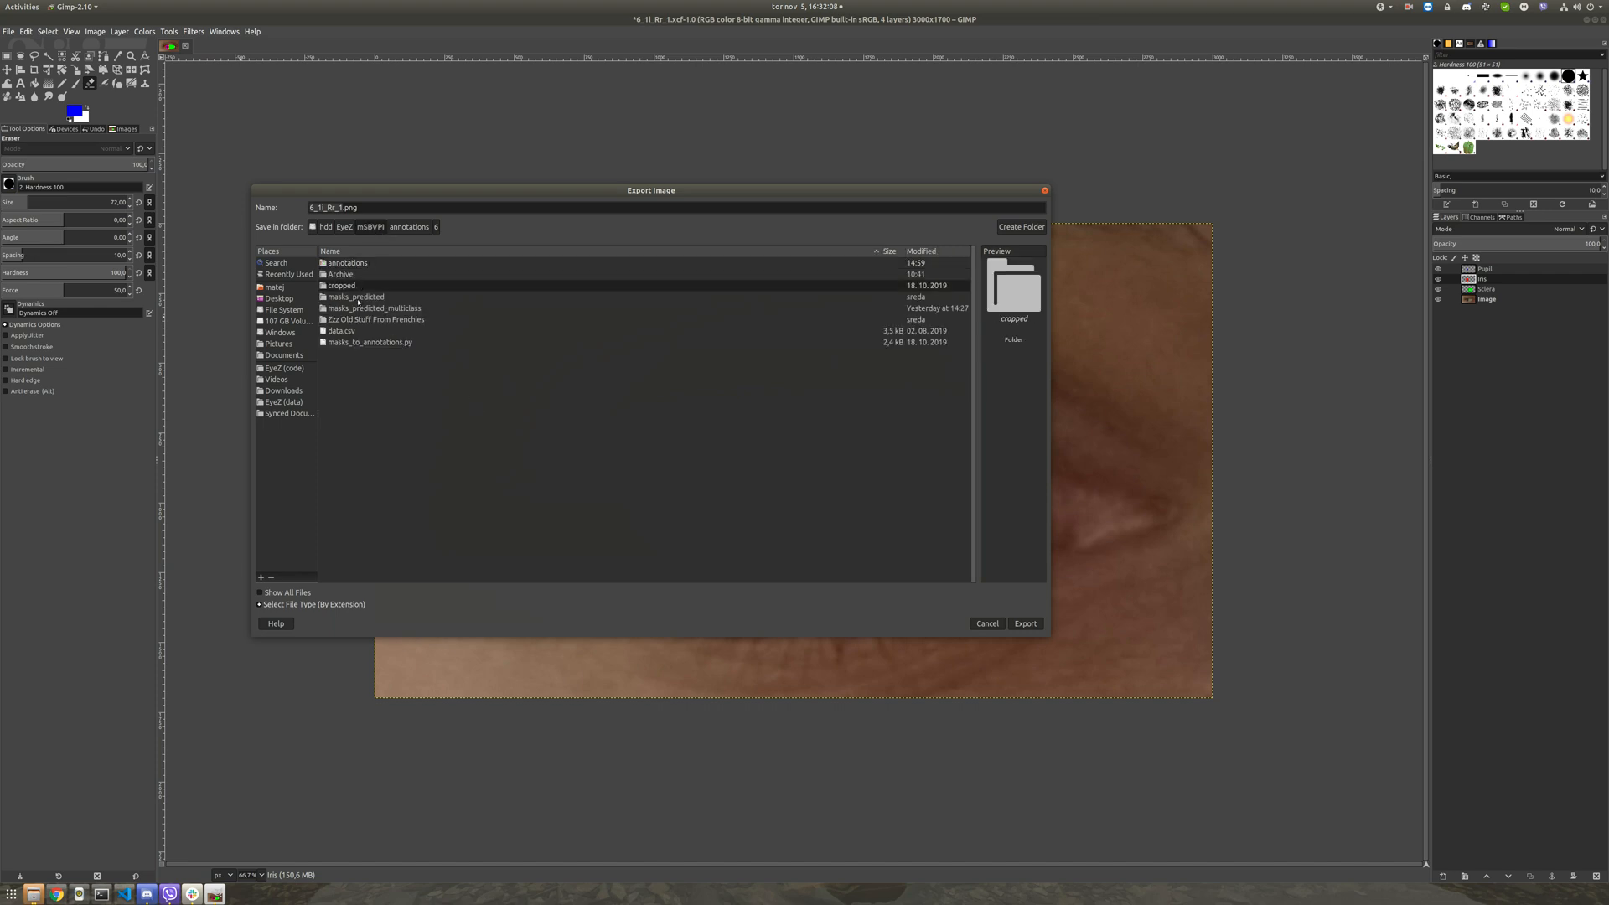
{"action": "left_click", "coordinate": [356, 298]}
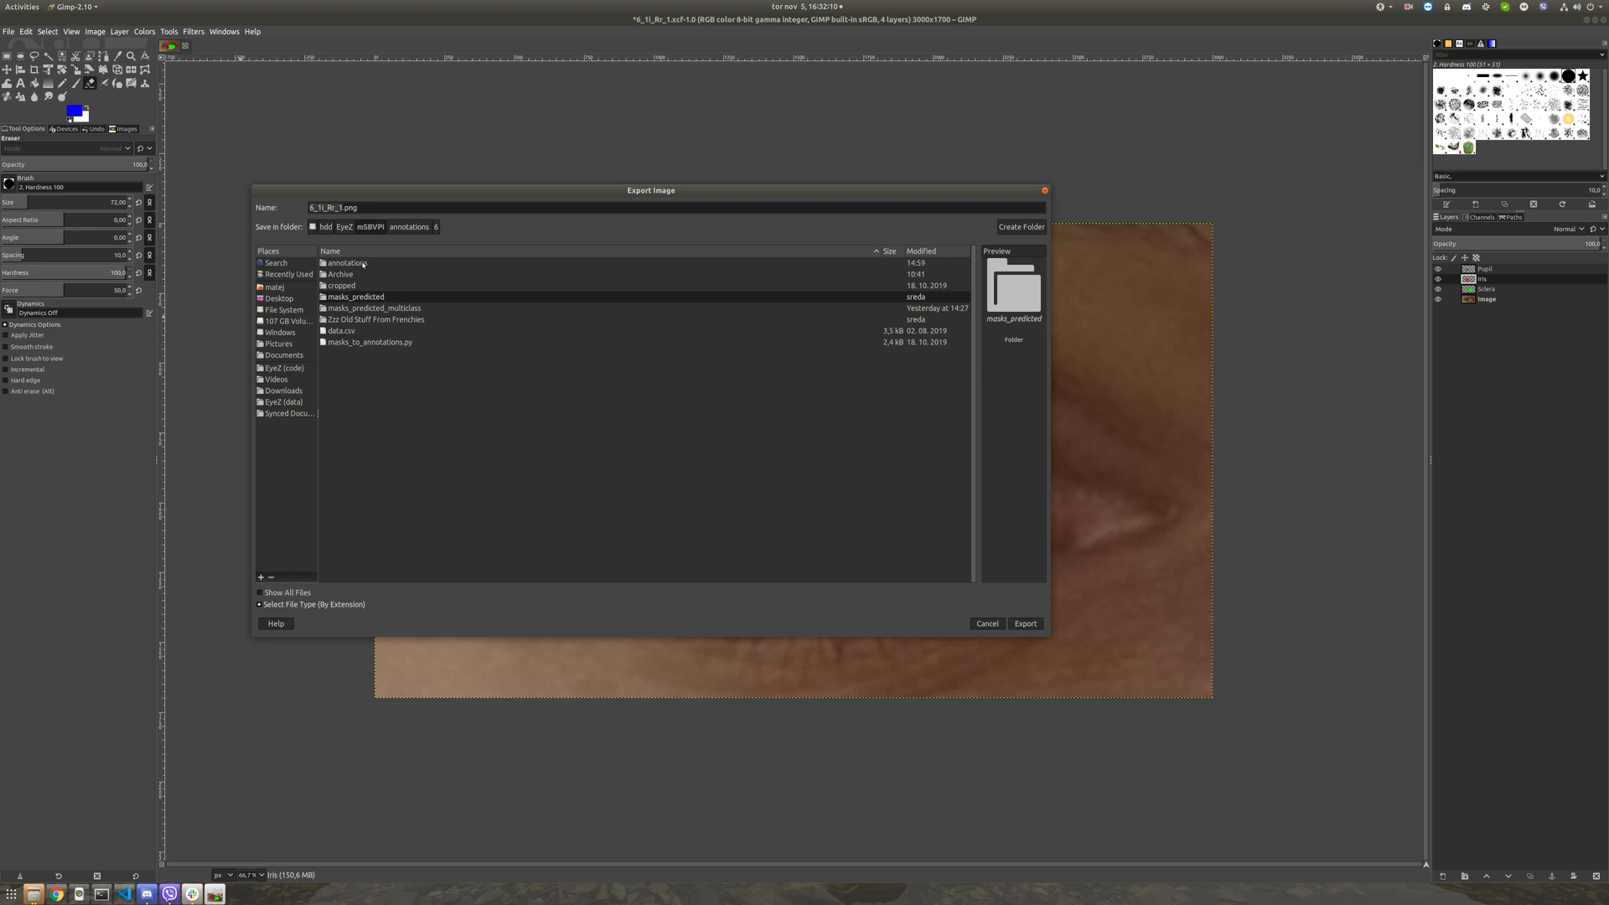
{"action": "left_click", "coordinate": [362, 264]}
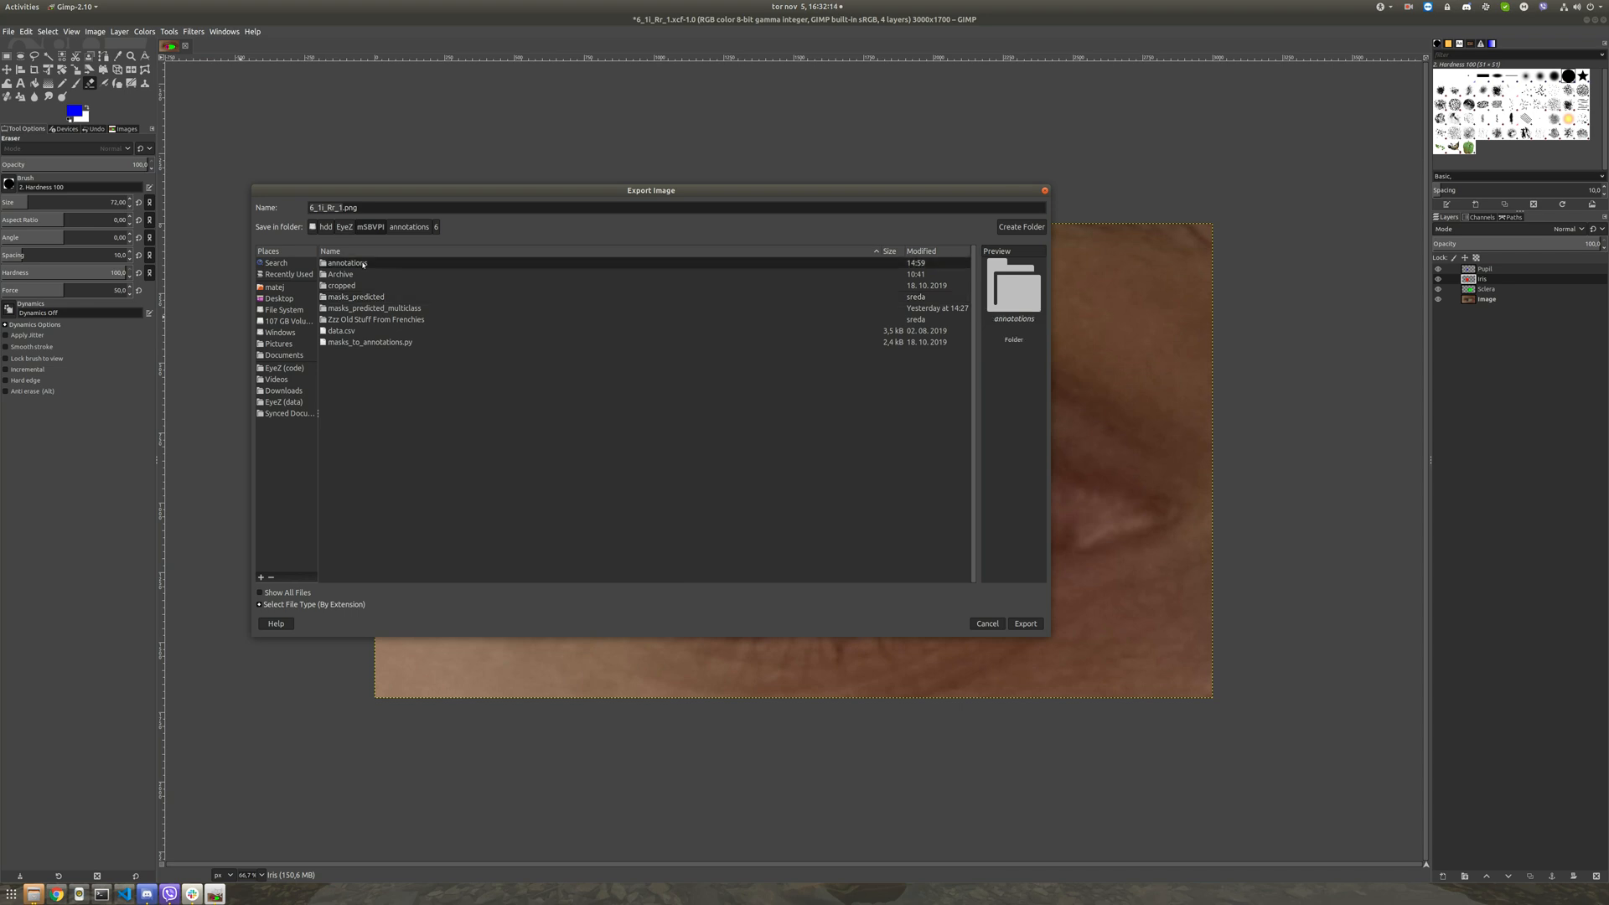
{"action": "double_click", "coordinate": [363, 264]}
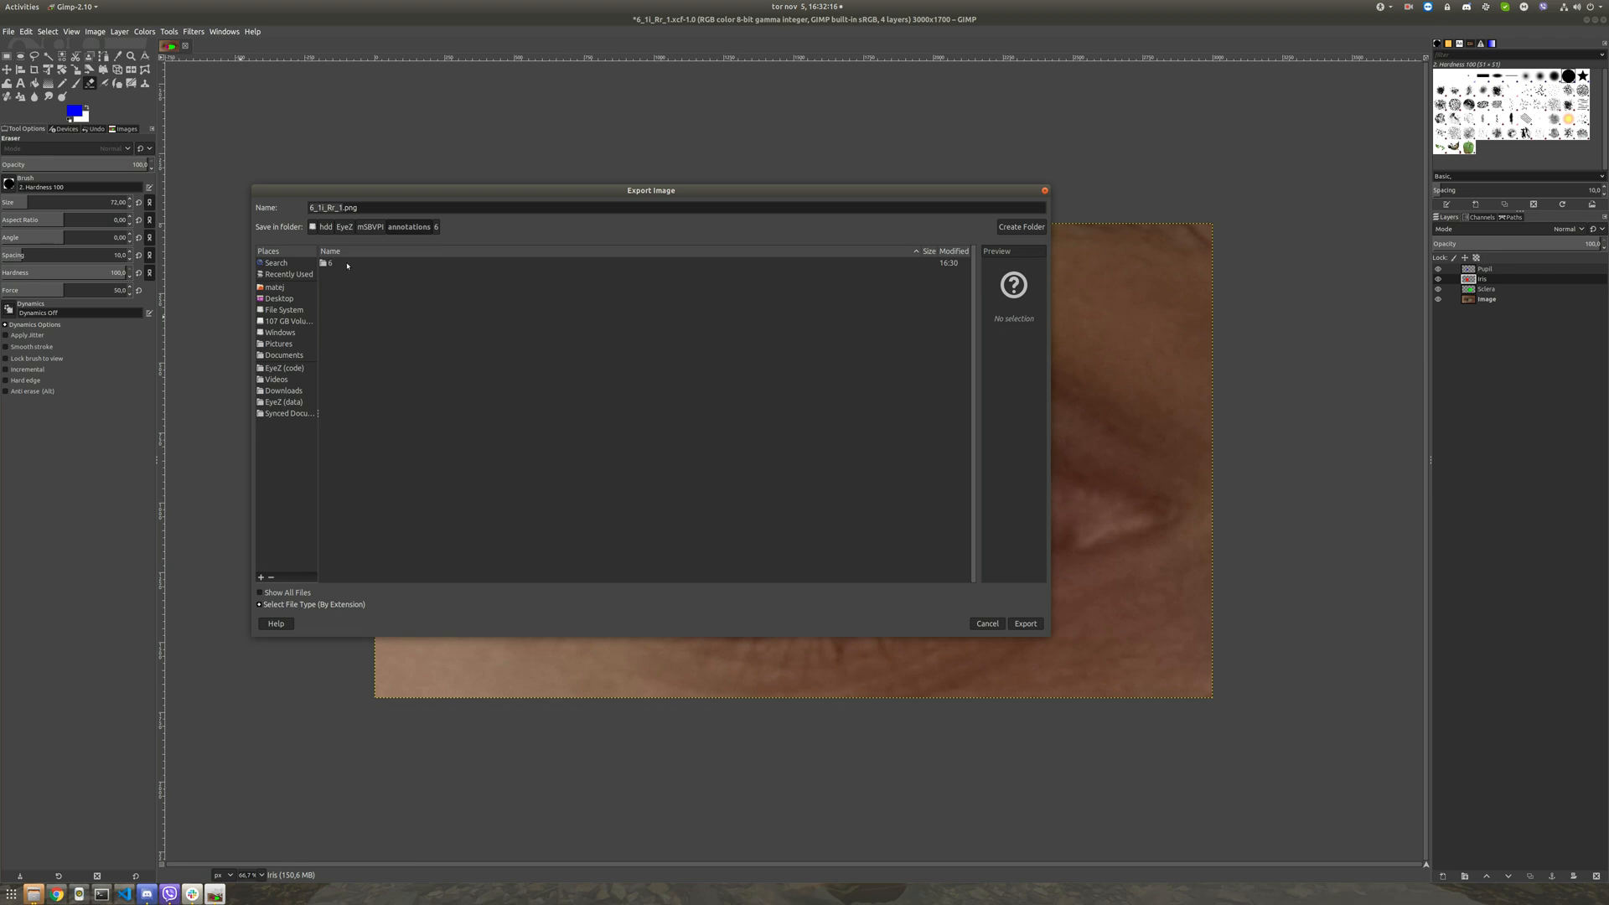
{"action": "double_click", "coordinate": [347, 265]}
Step: Export the image as 6_1i_Rr_1.png, replacing the existing file and keeping the offered PNG options
{"action": "left_click", "coordinate": [352, 265]}
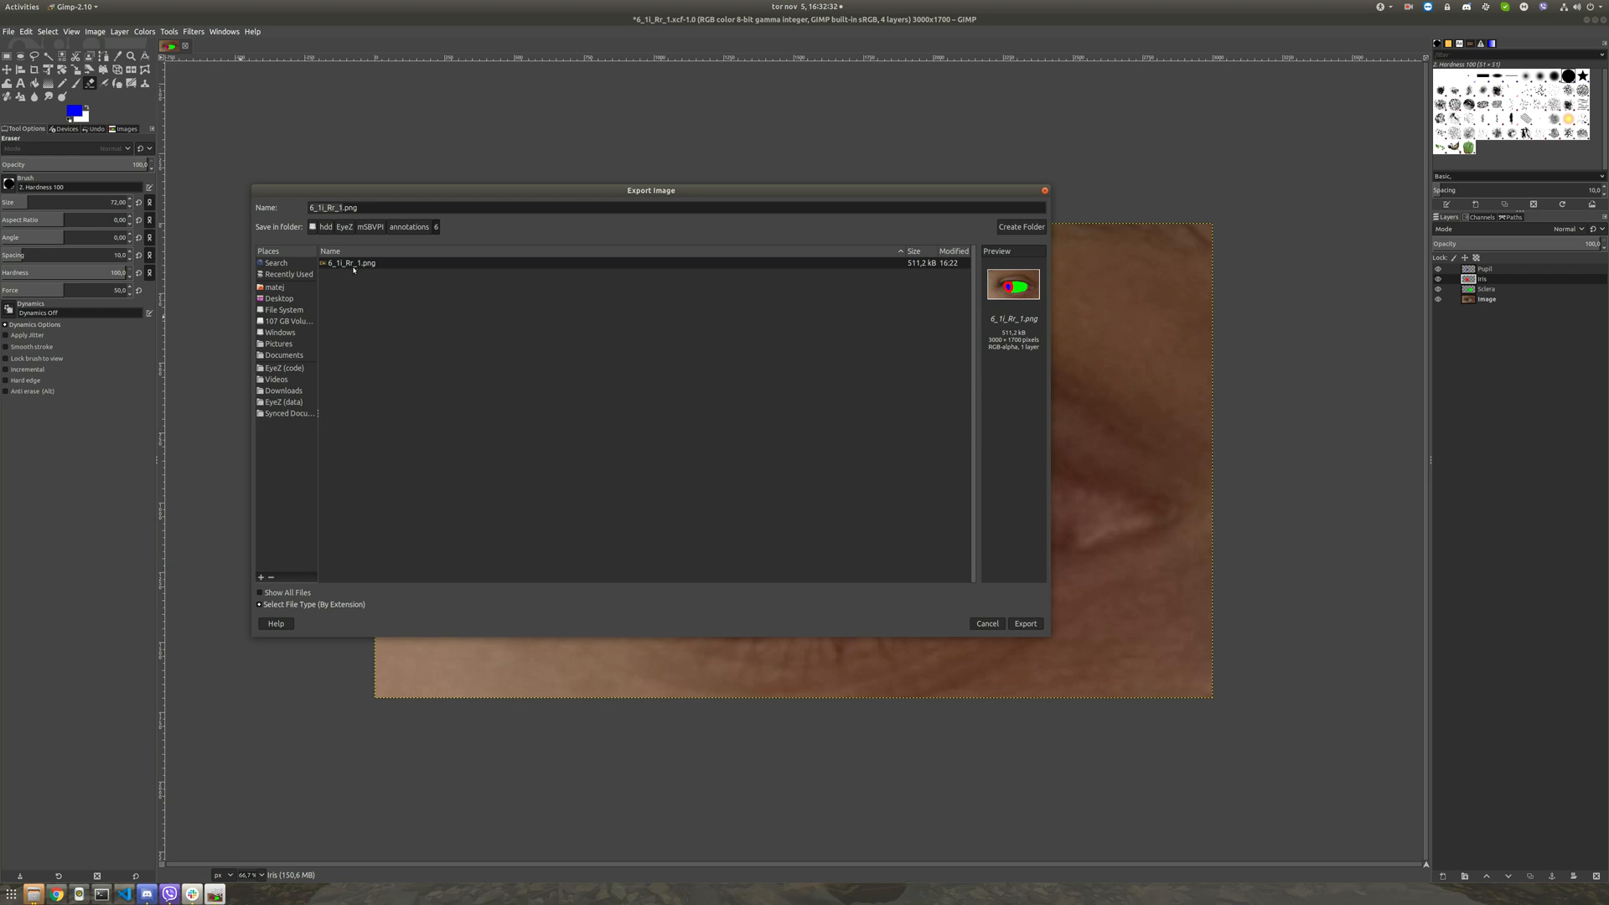
{"action": "double_click", "coordinate": [354, 267]}
{"action": "left_click", "coordinate": [729, 441]}
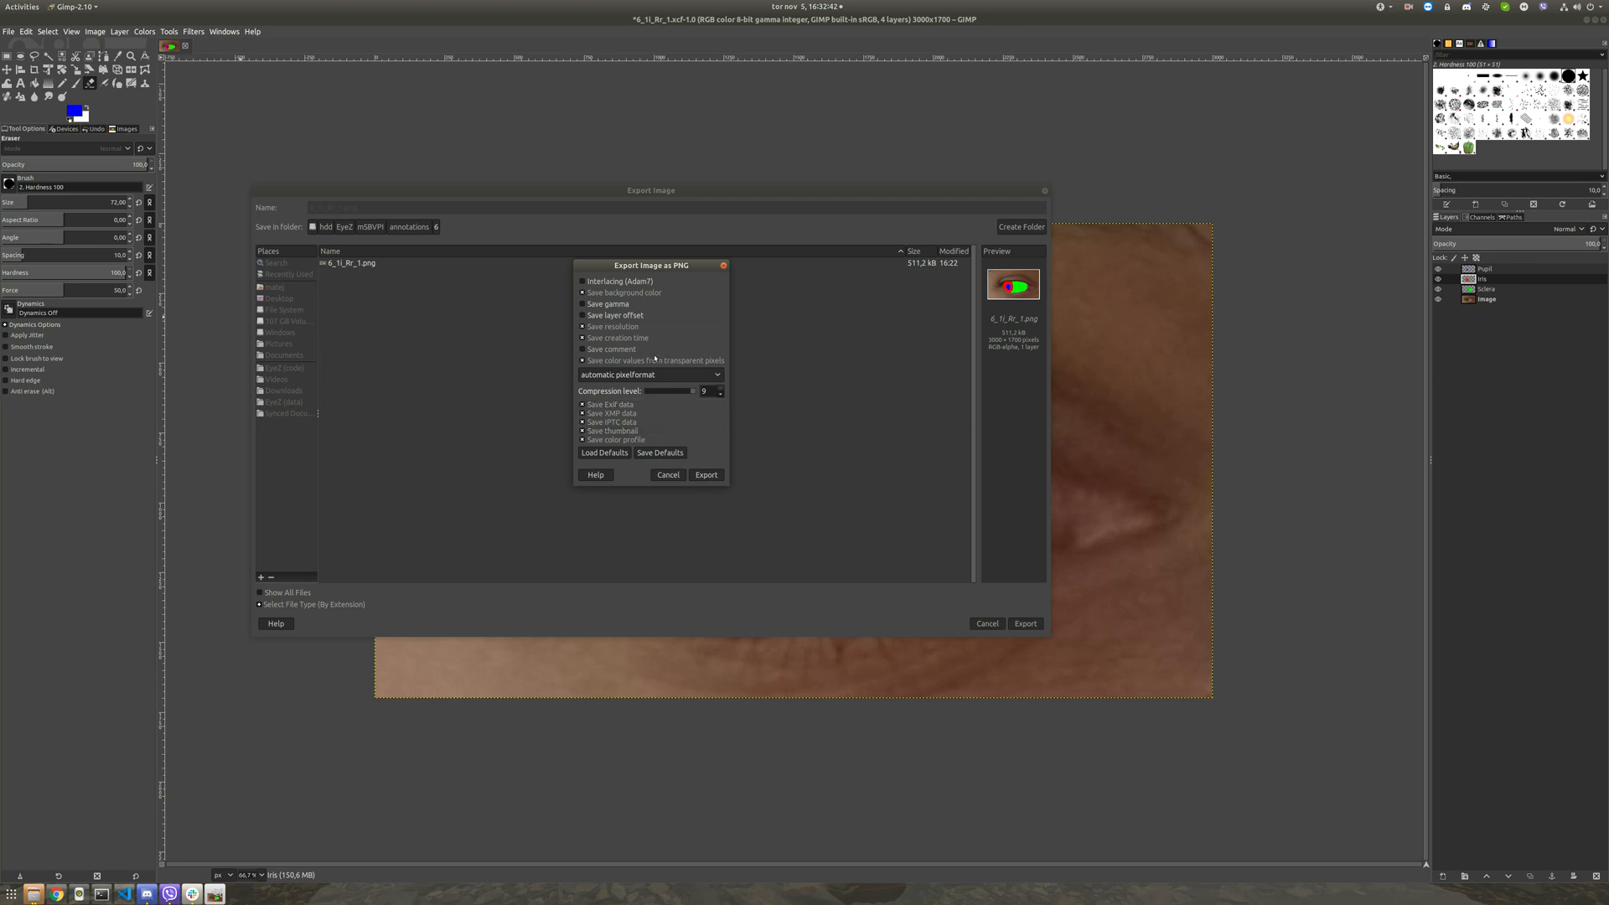
{"action": "left_click", "coordinate": [706, 475]}
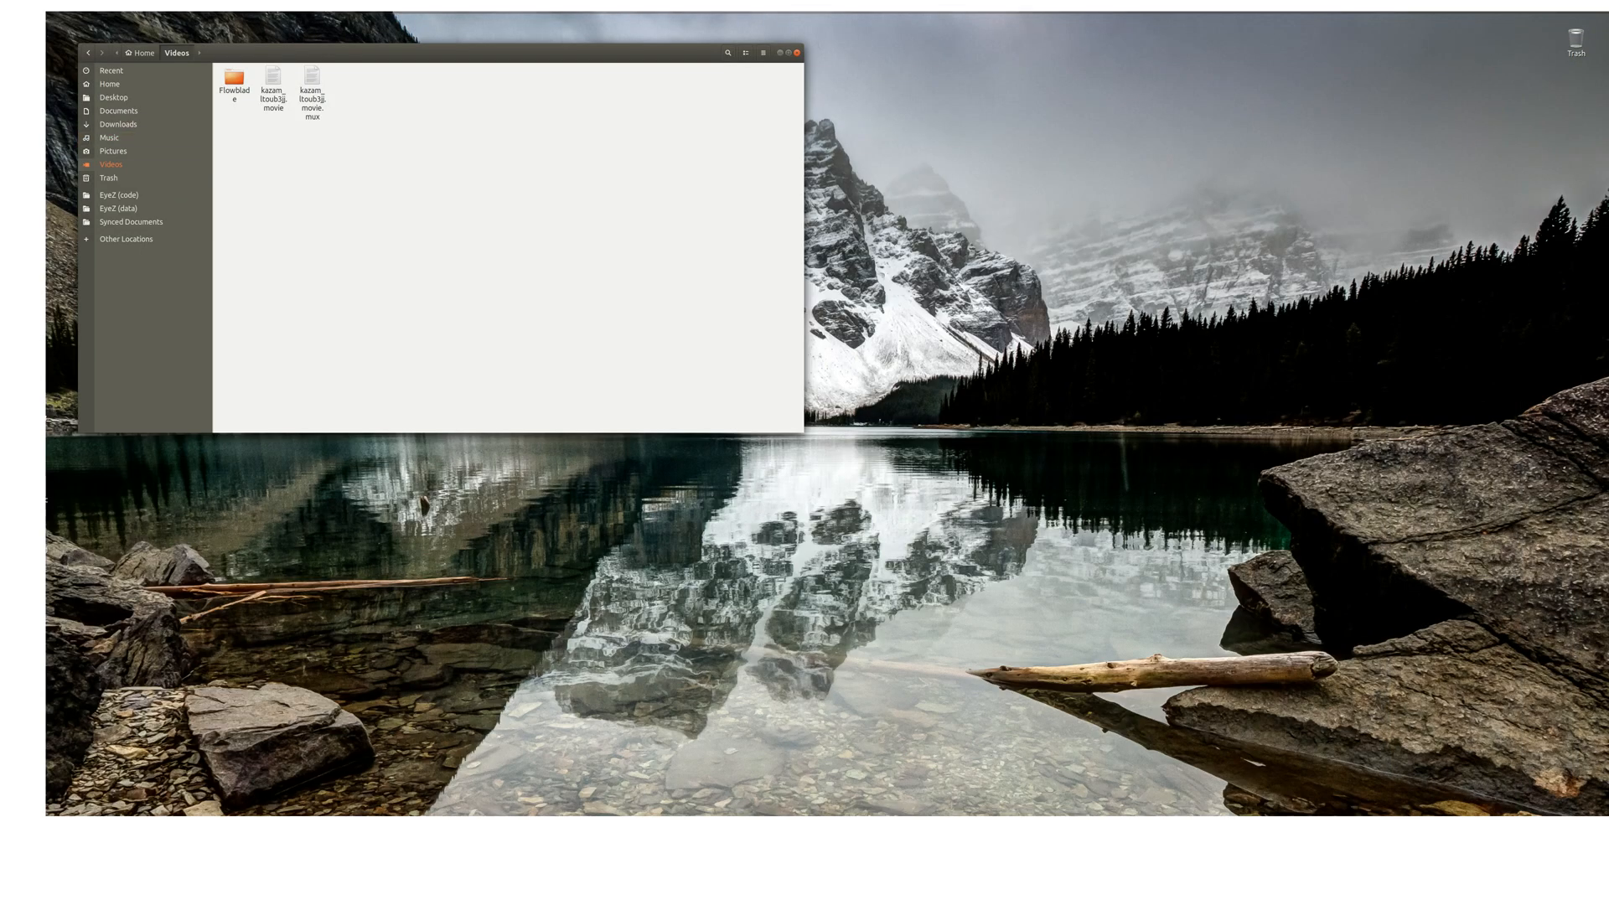
Step: Switch to the file manager and open the mSBVPI/annotations/6 folder under EyeZ (data)
{"action": "left_click", "coordinate": [177, 243]}
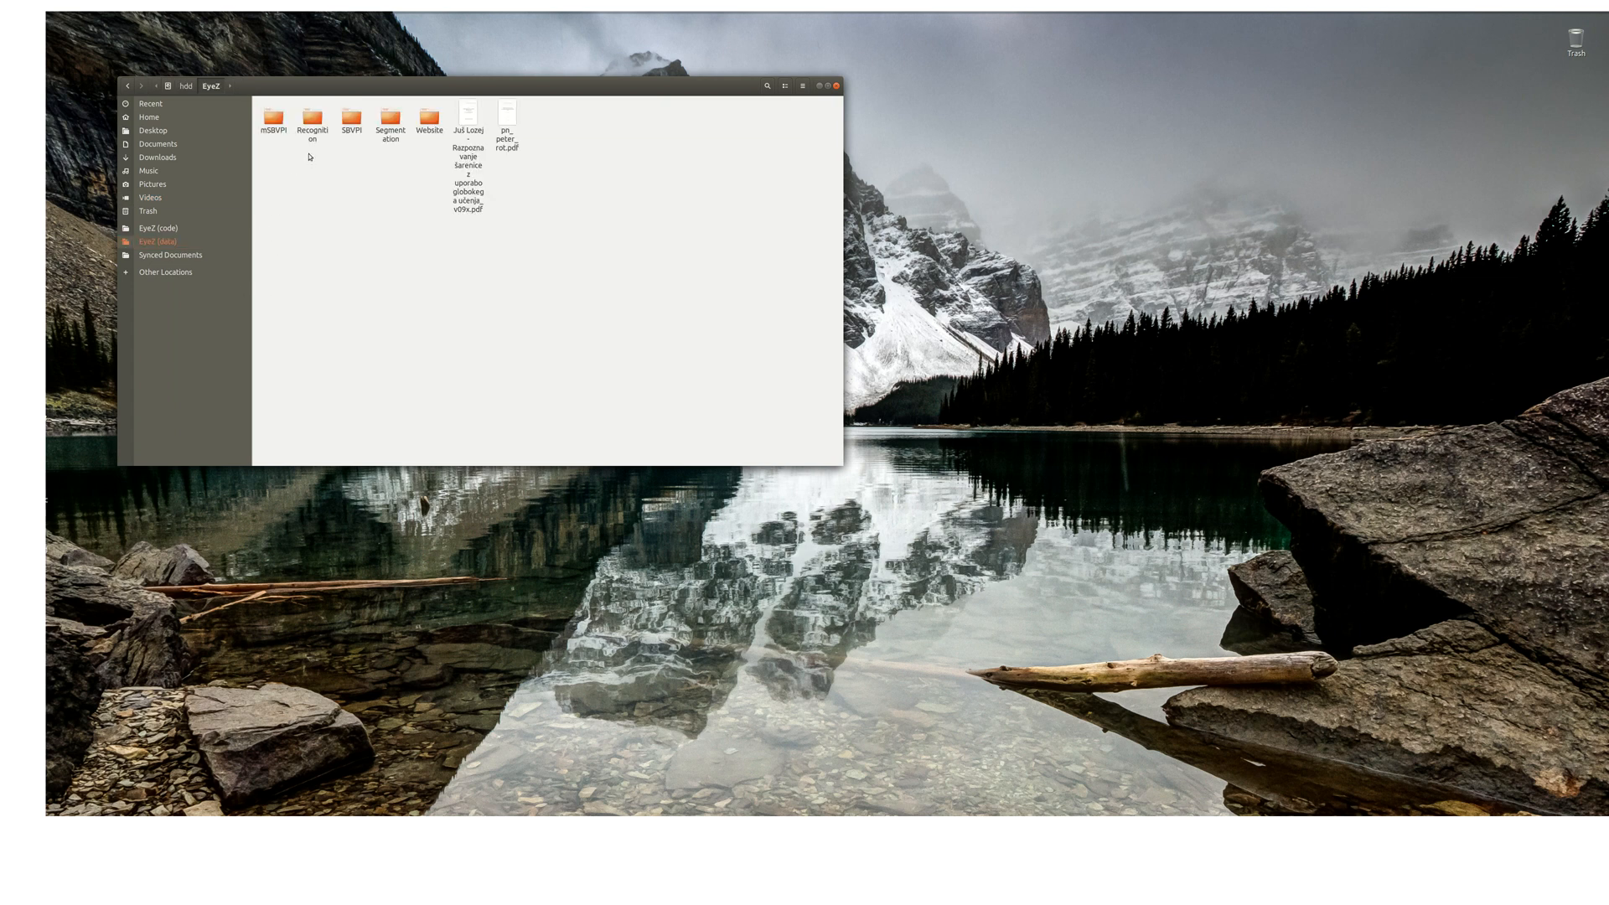
{"action": "double_click", "coordinate": [273, 117]}
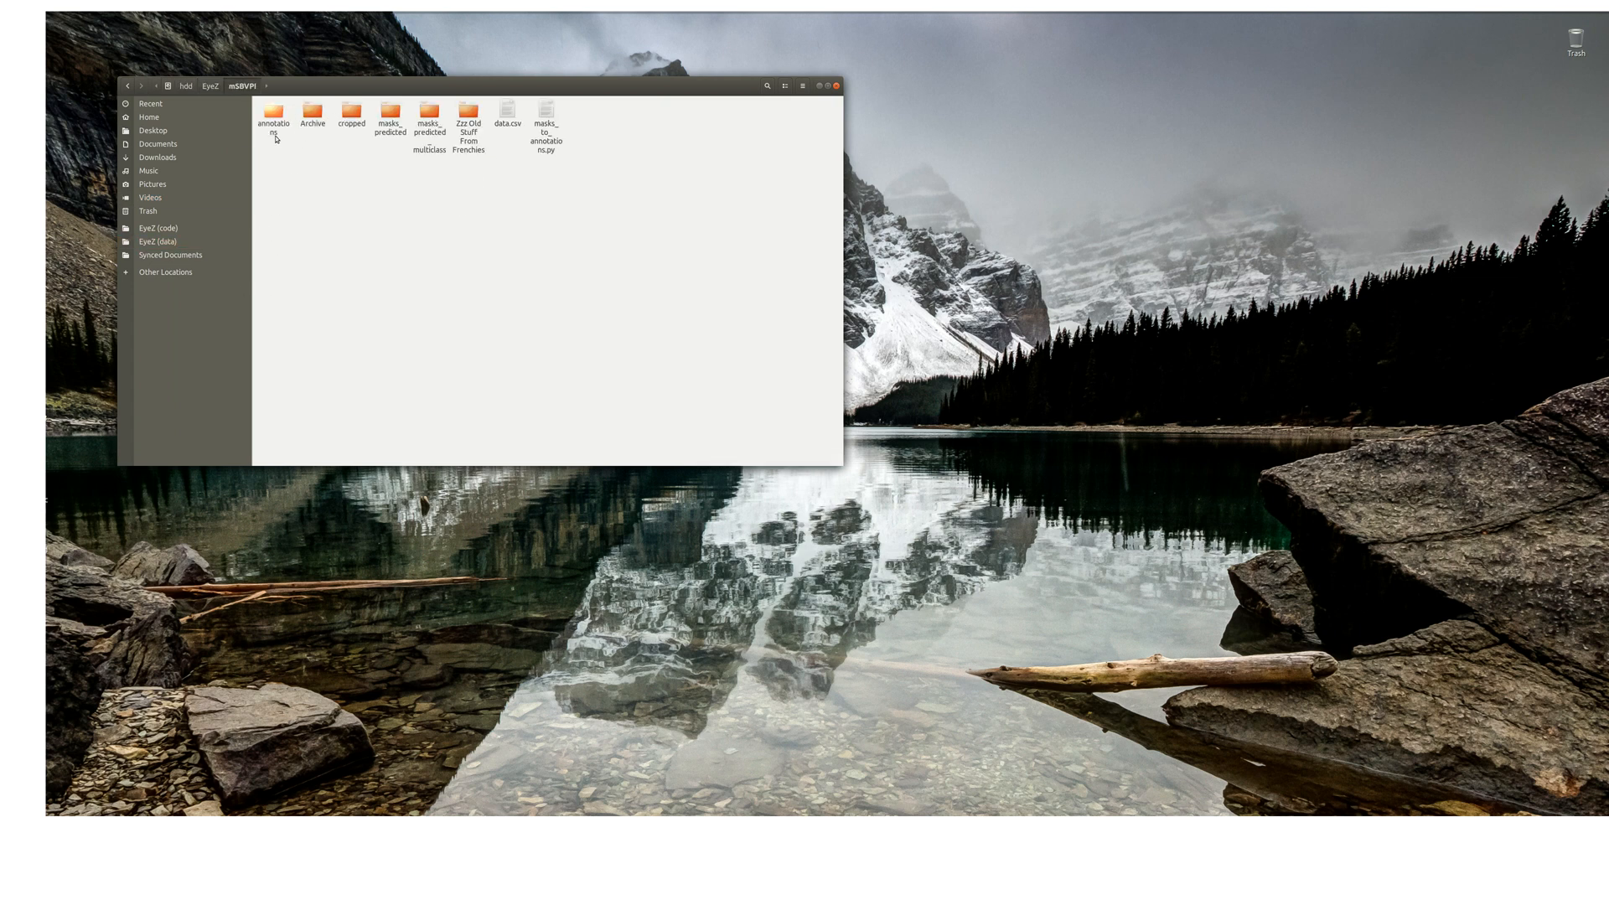
{"action": "double_click", "coordinate": [274, 117]}
{"action": "double_click", "coordinate": [273, 117]}
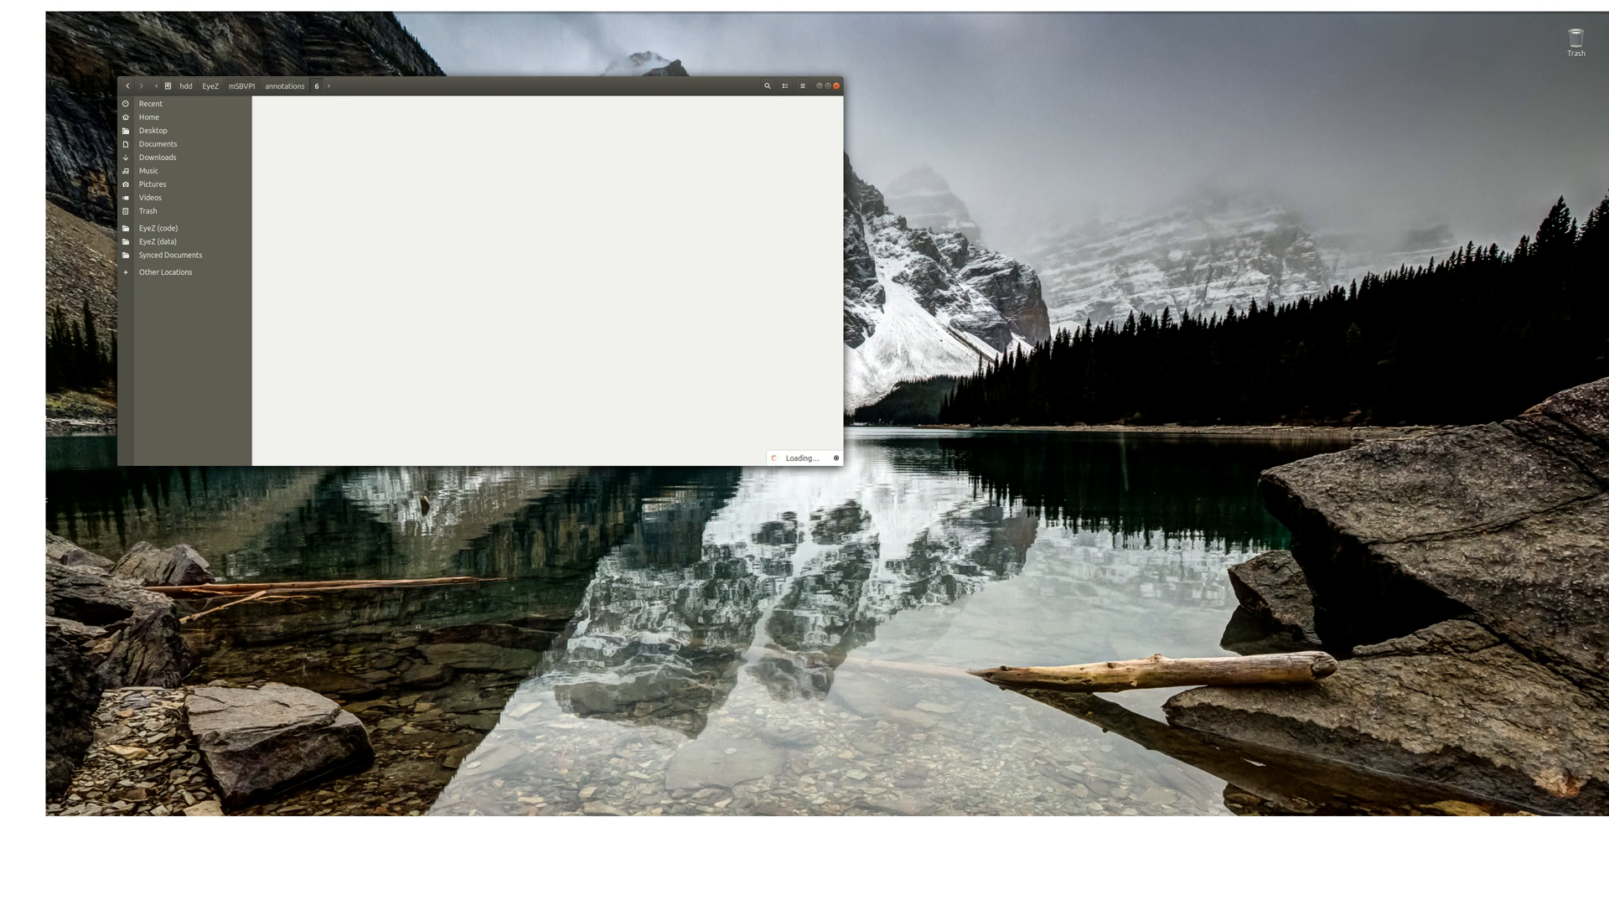
{"action": "key", "text": "alt+Left"}
{"action": "key", "text": "alt+Left"}
{"action": "double_click", "coordinate": [273, 116]}
{"action": "double_click", "coordinate": [274, 116]}
Step: Locate 6_1i_Rr_1.xcf, check the exported masks by viewing 6_1i_Rr_1.png in the image viewer, and close the viewer
{"action": "left_click_drag", "start_coordinate": [447, 240], "coordinate": [319, 151]}
{"action": "left_click", "coordinate": [312, 117]}
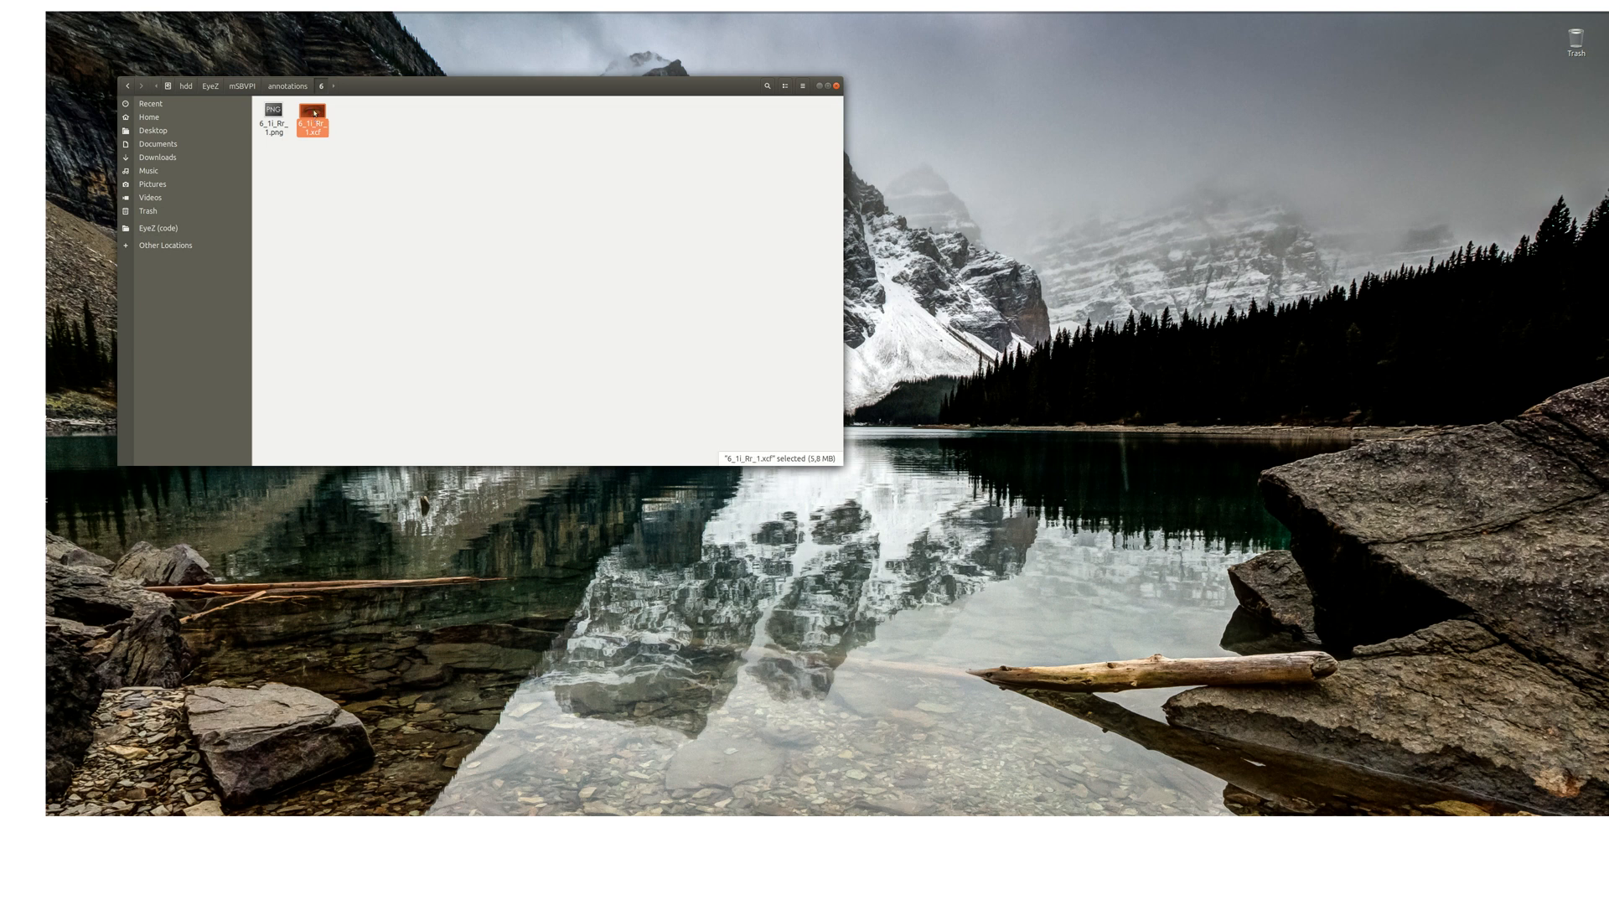
{"action": "left_click", "coordinate": [328, 198]}
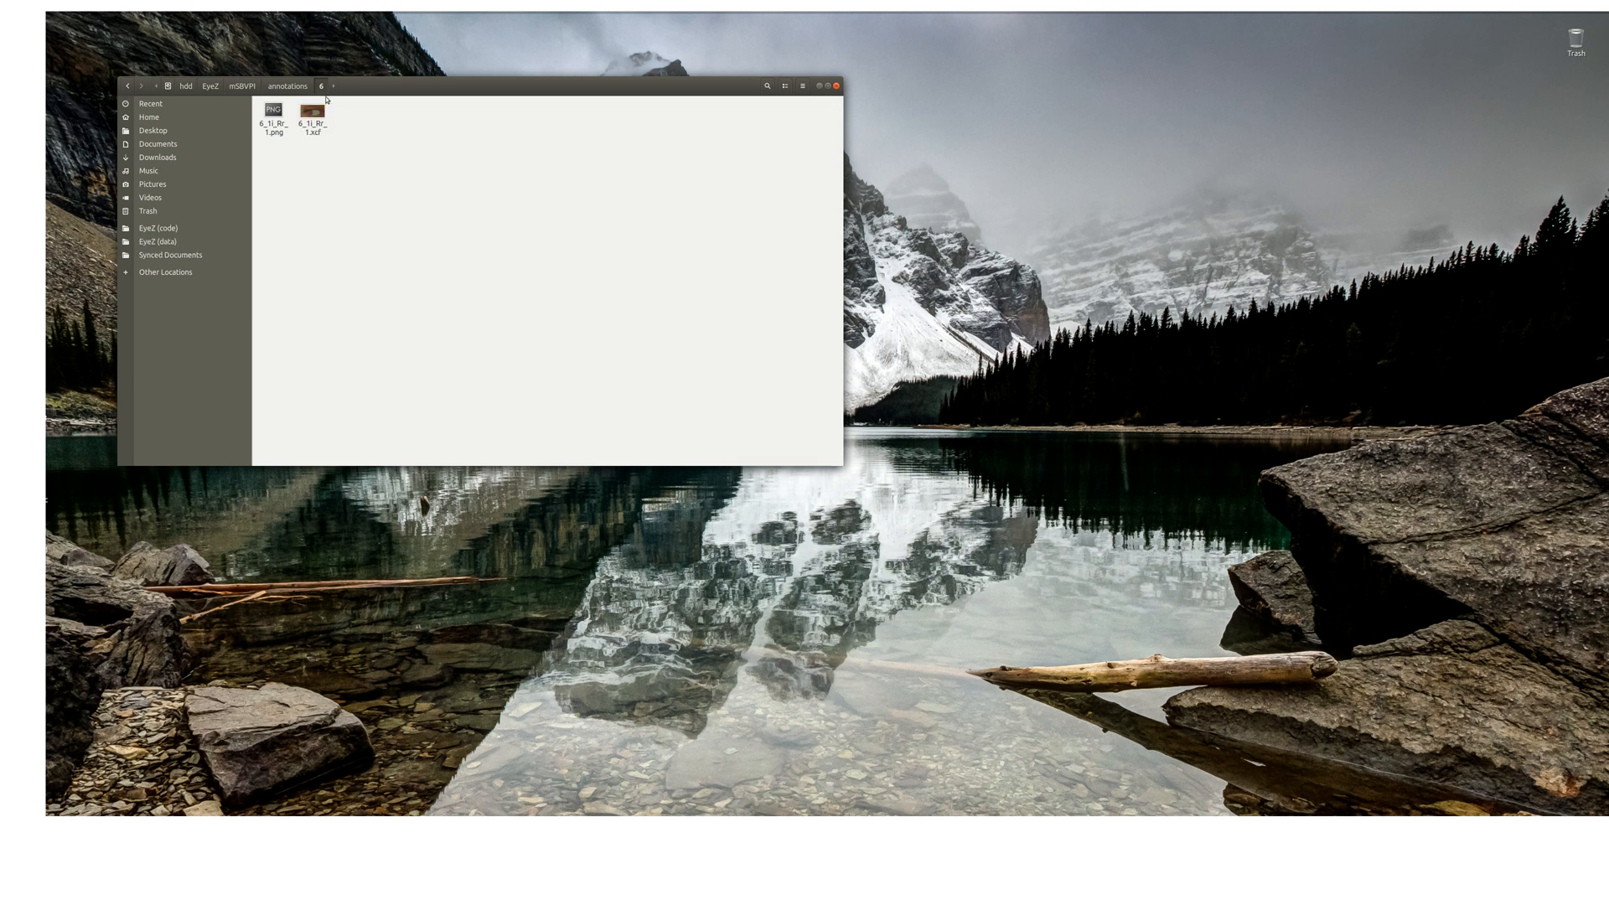
{"action": "left_click", "coordinate": [273, 115]}
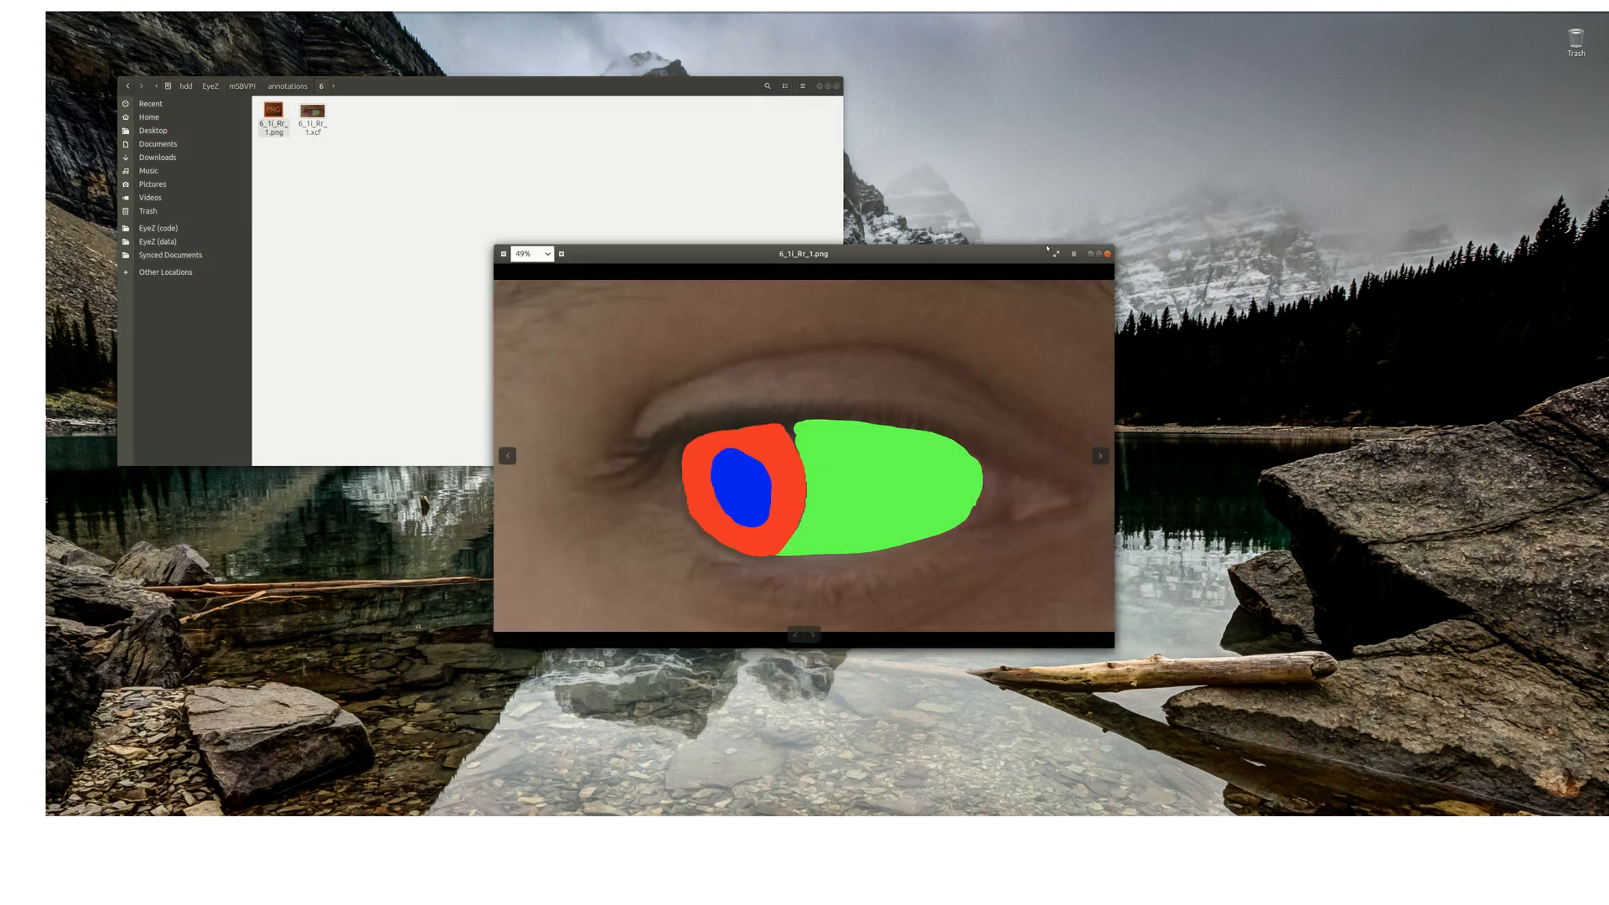
{"action": "left_click", "coordinate": [1107, 254]}
Step: Select 6_1i_Rr_1.xcf and, after it, 6_1i_Rr_1.png to point out the two annotation files
{"action": "left_click_drag", "start_coordinate": [500, 253], "coordinate": [253, 97]}
{"action": "left_click_drag", "start_coordinate": [406, 224], "coordinate": [315, 117]}
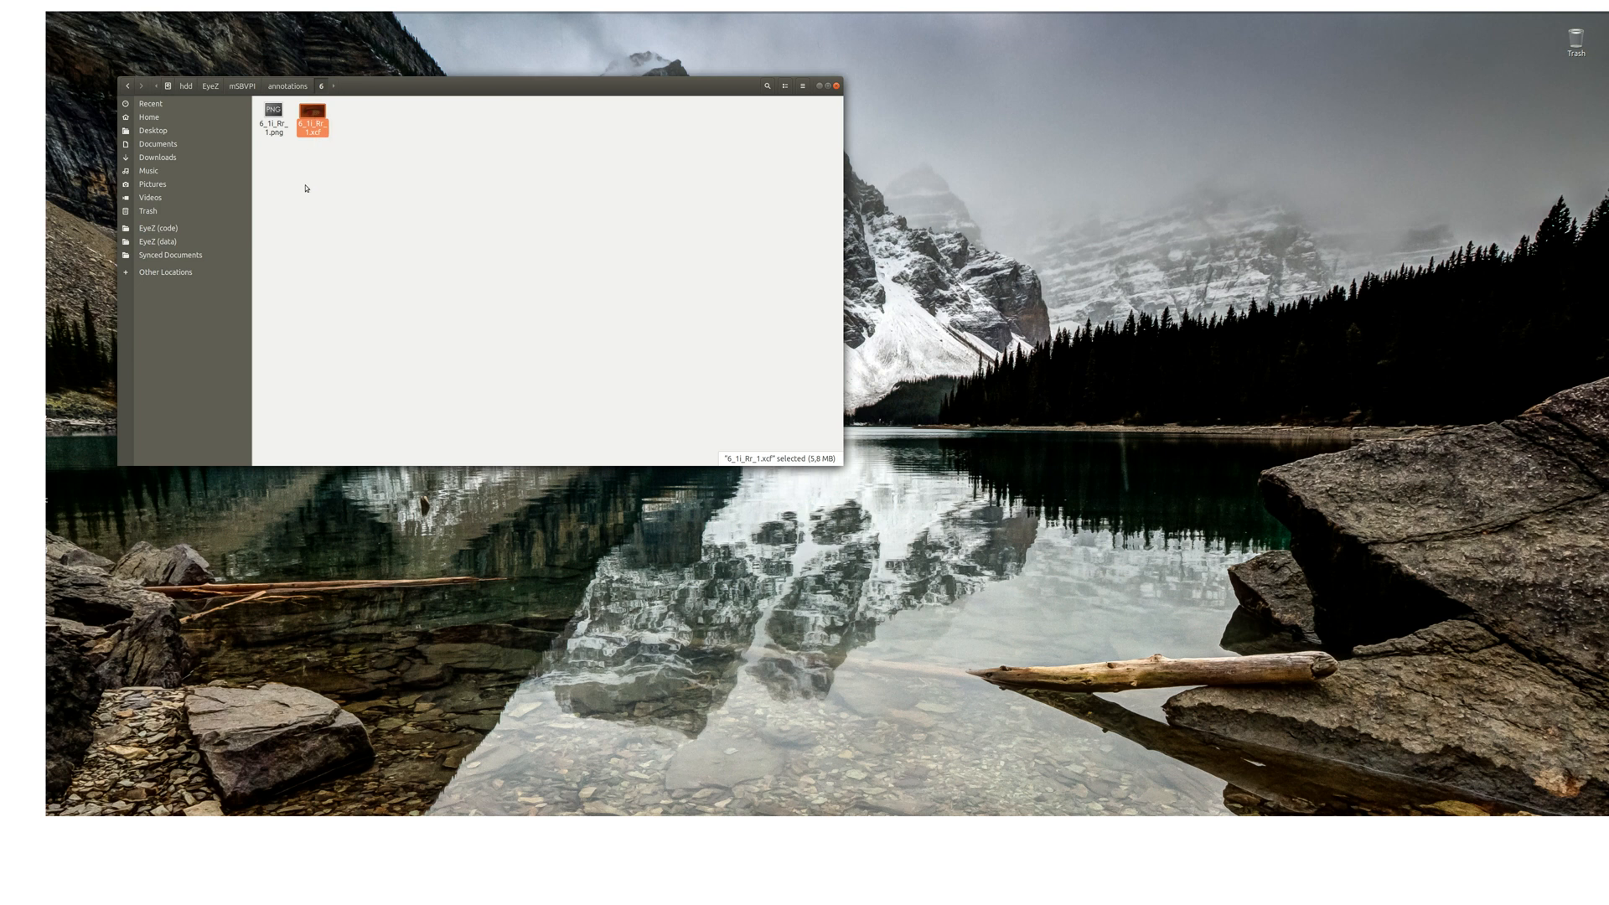
{"action": "left_click", "coordinate": [275, 118]}
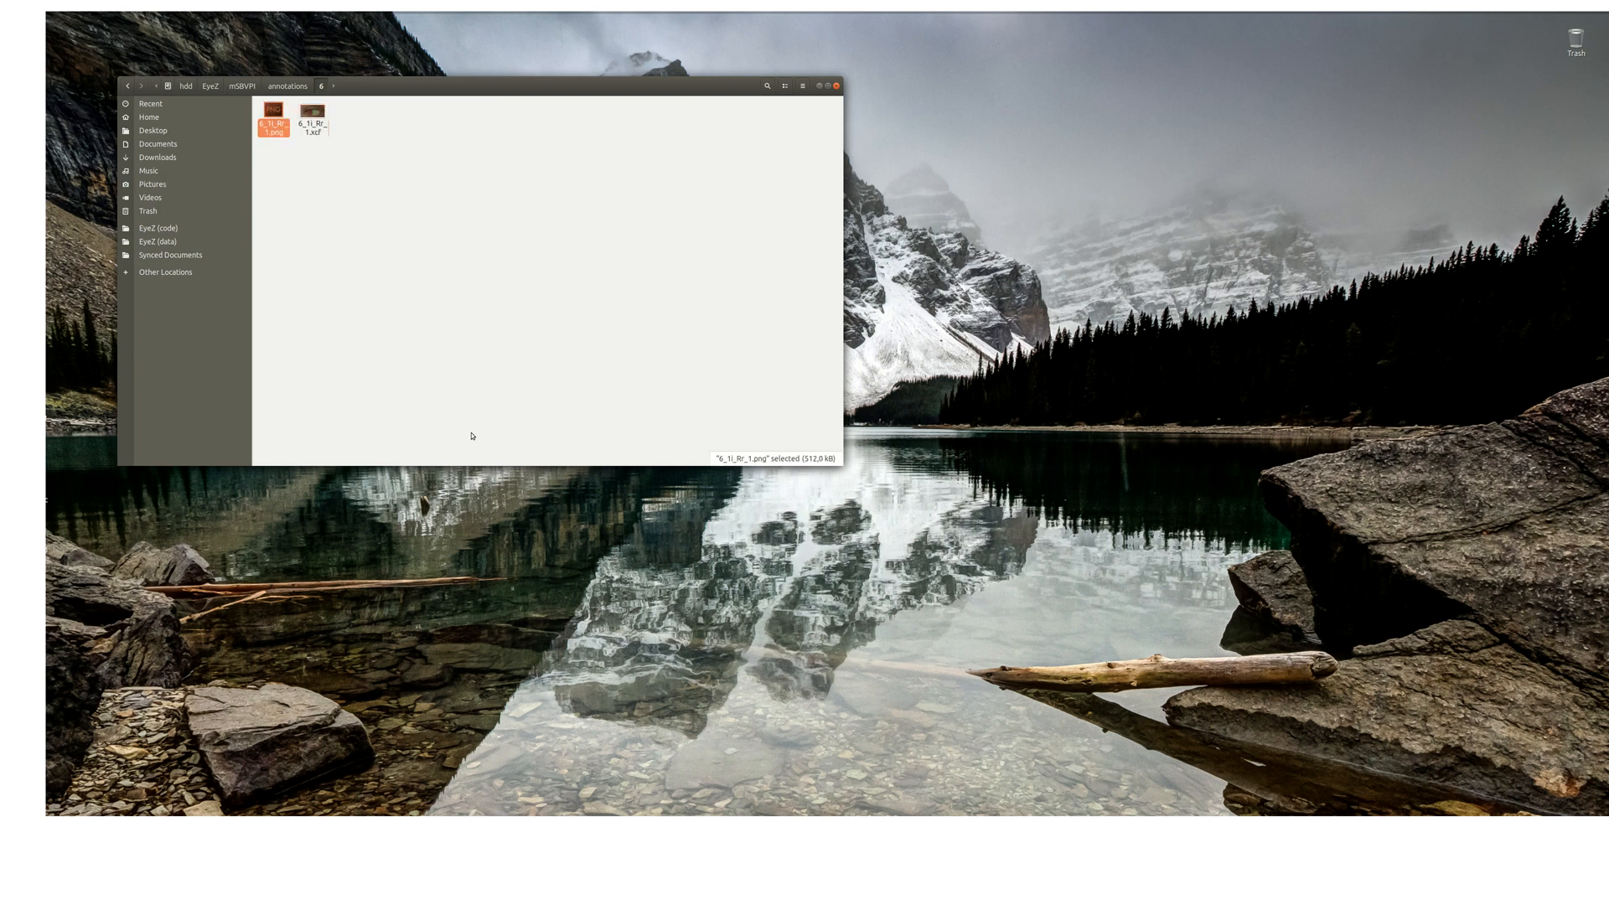